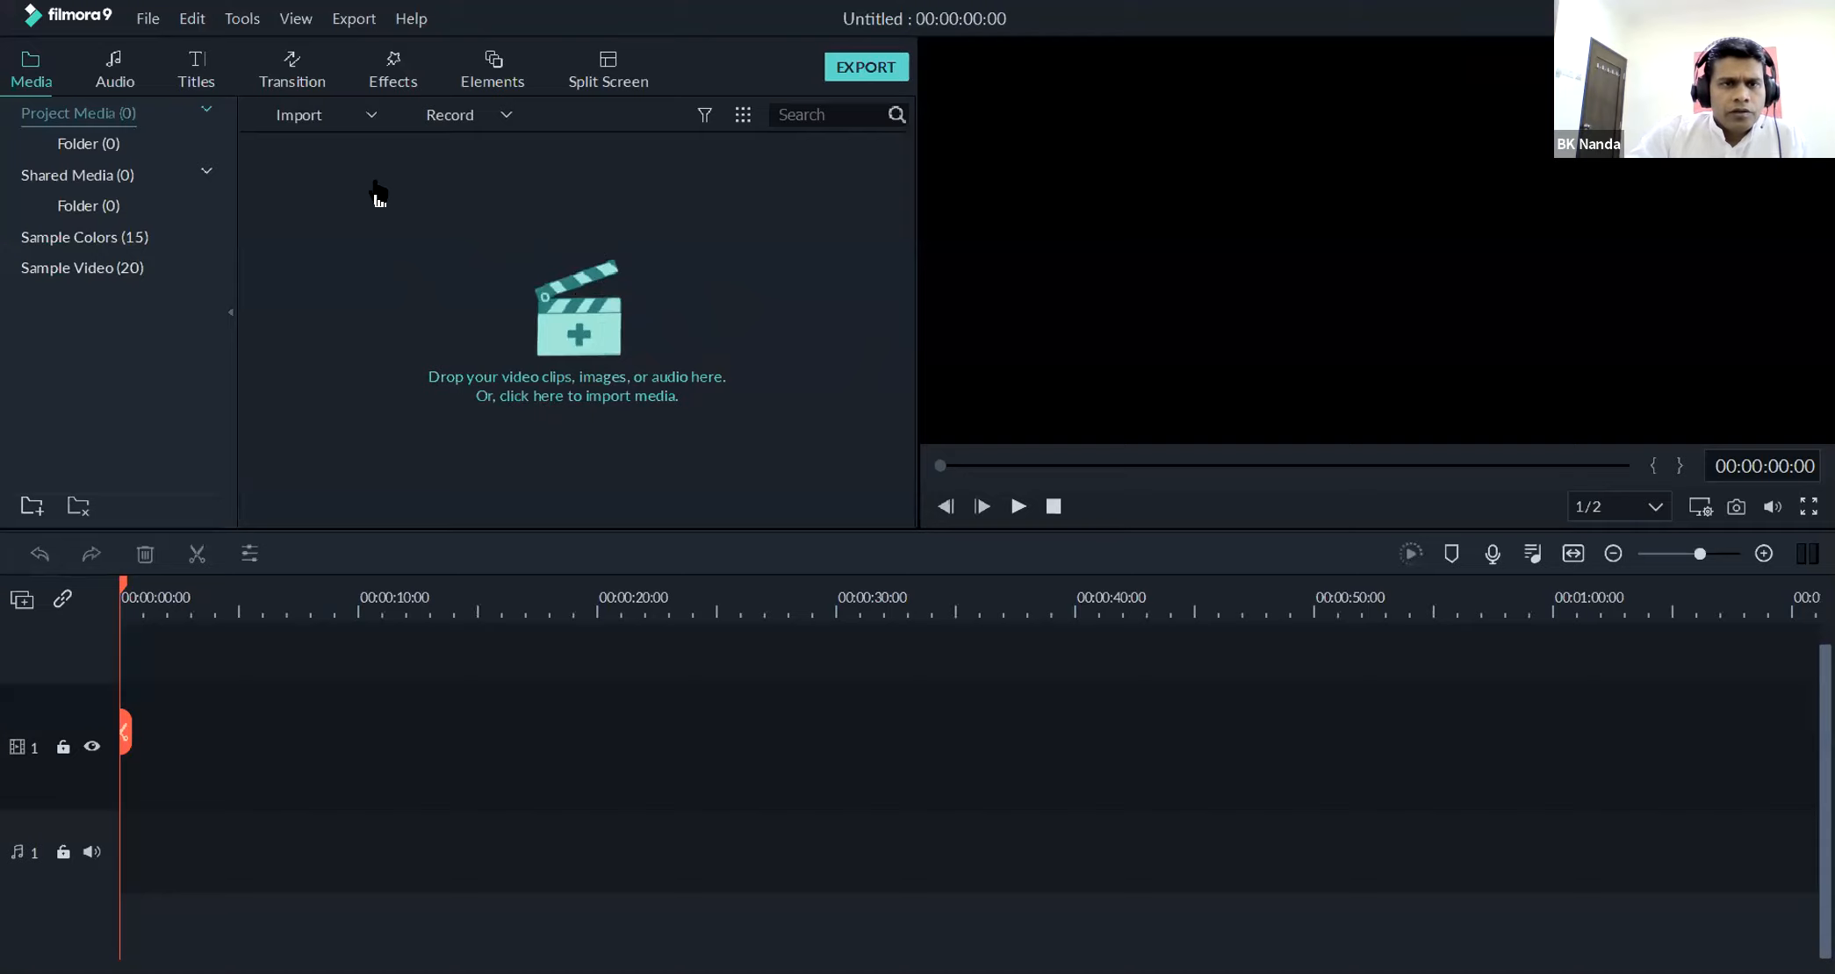
Import the swastika video from the Downloads folder into the project media
click(349, 109)
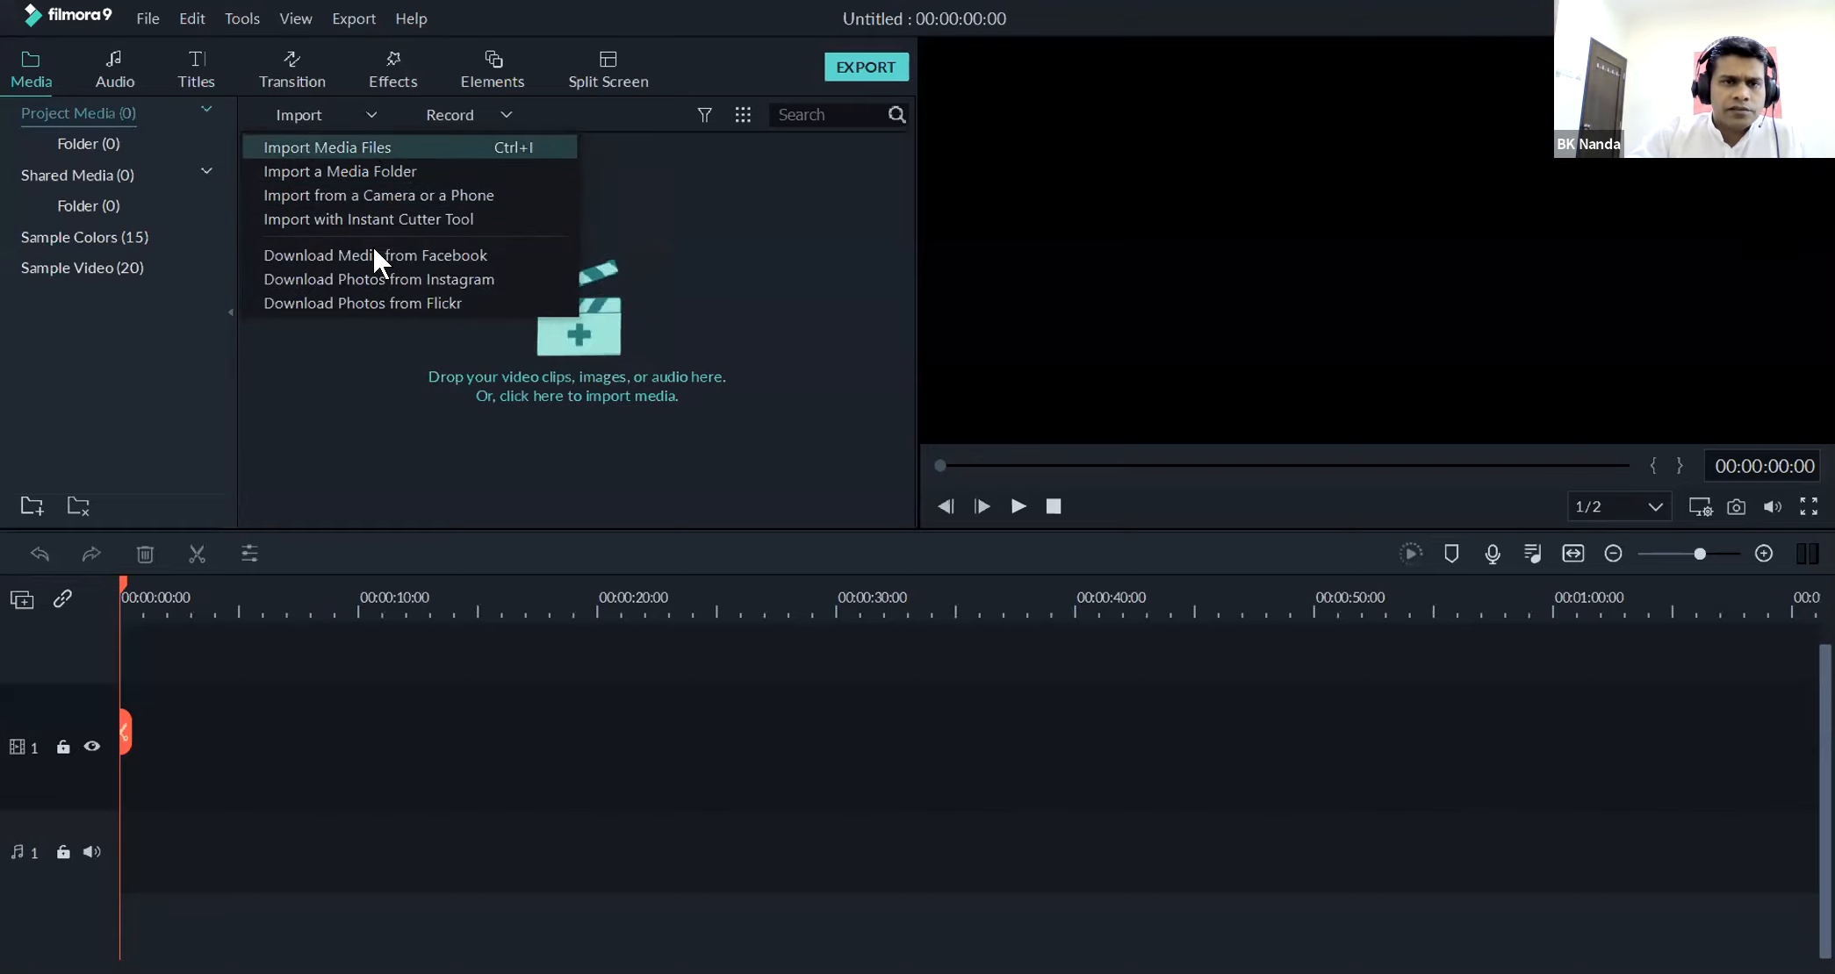
click(1589, 155)
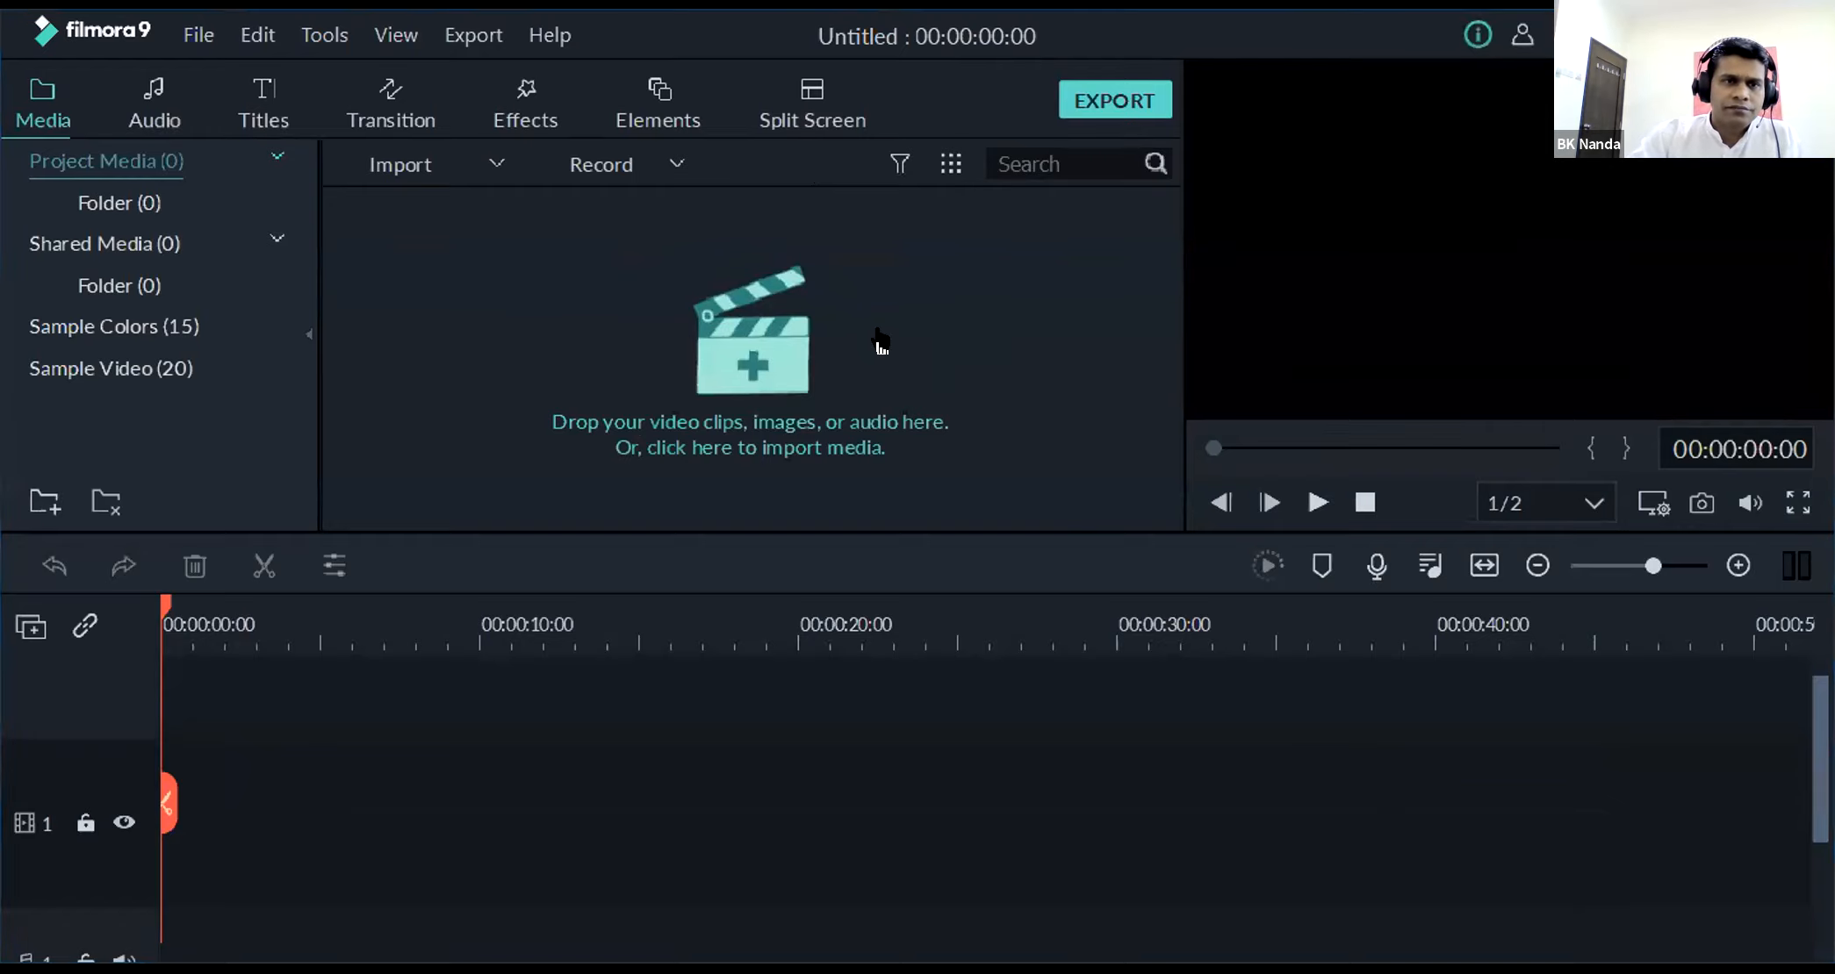
click(423, 150)
click(446, 196)
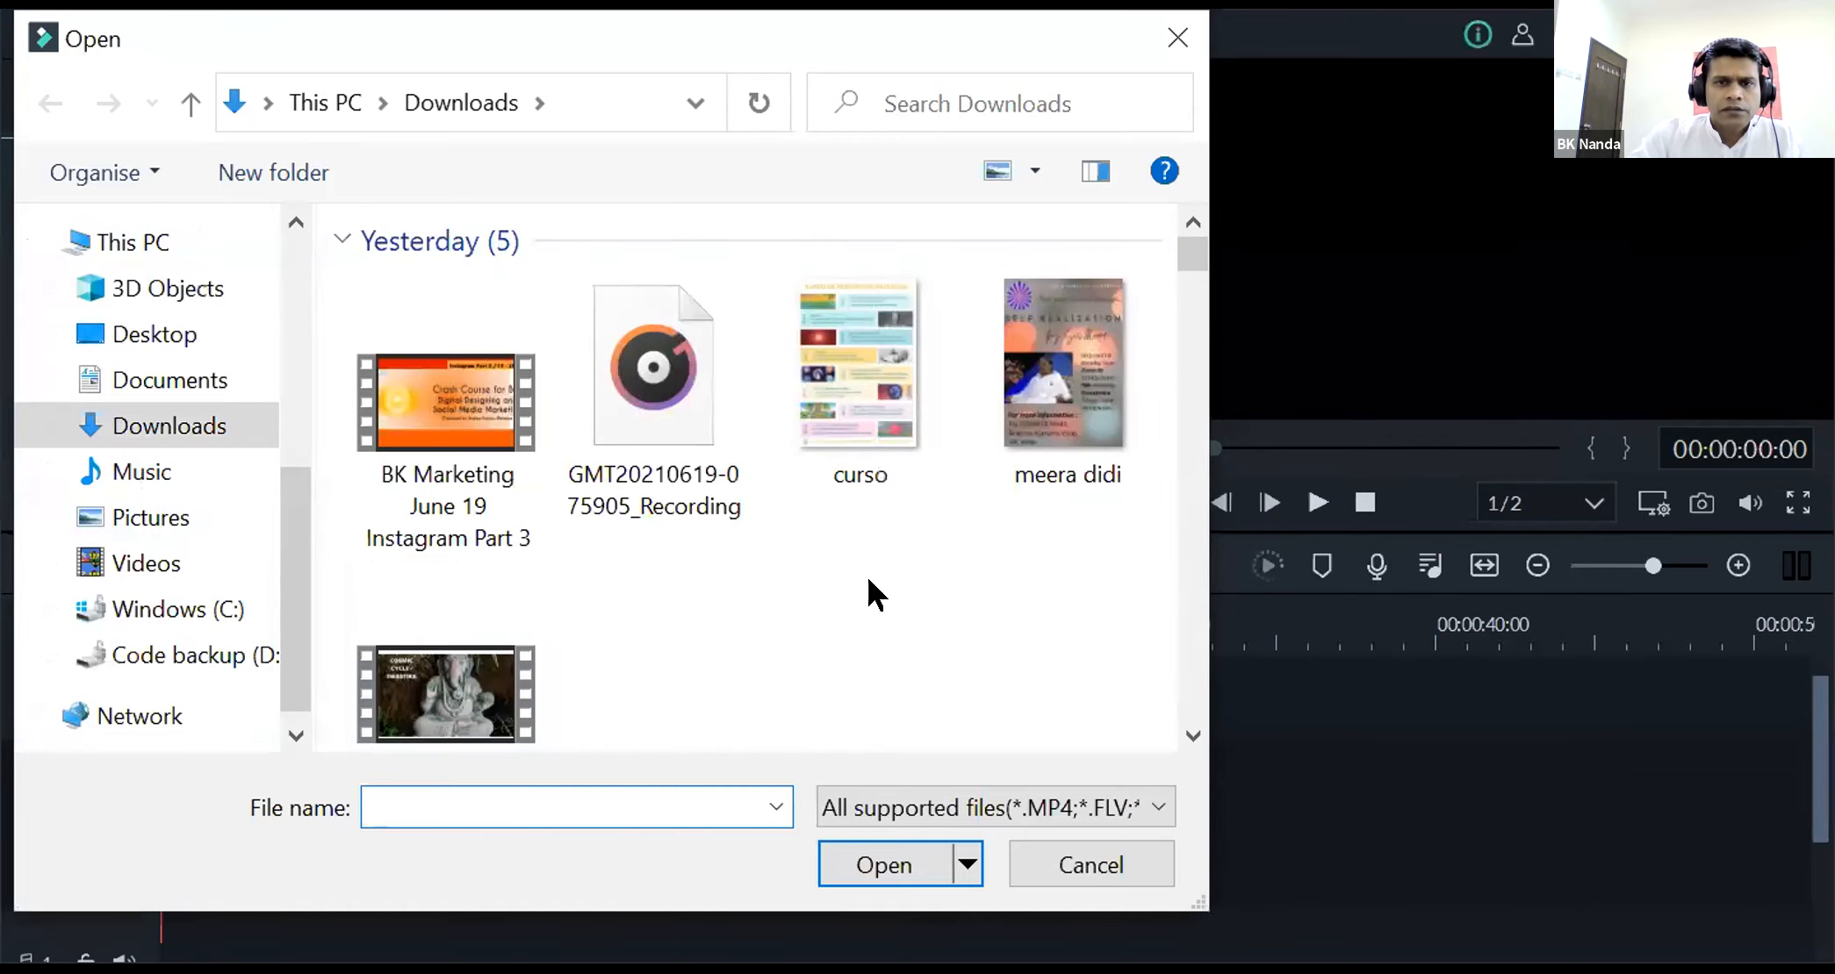
scroll(870, 578, down, 1)
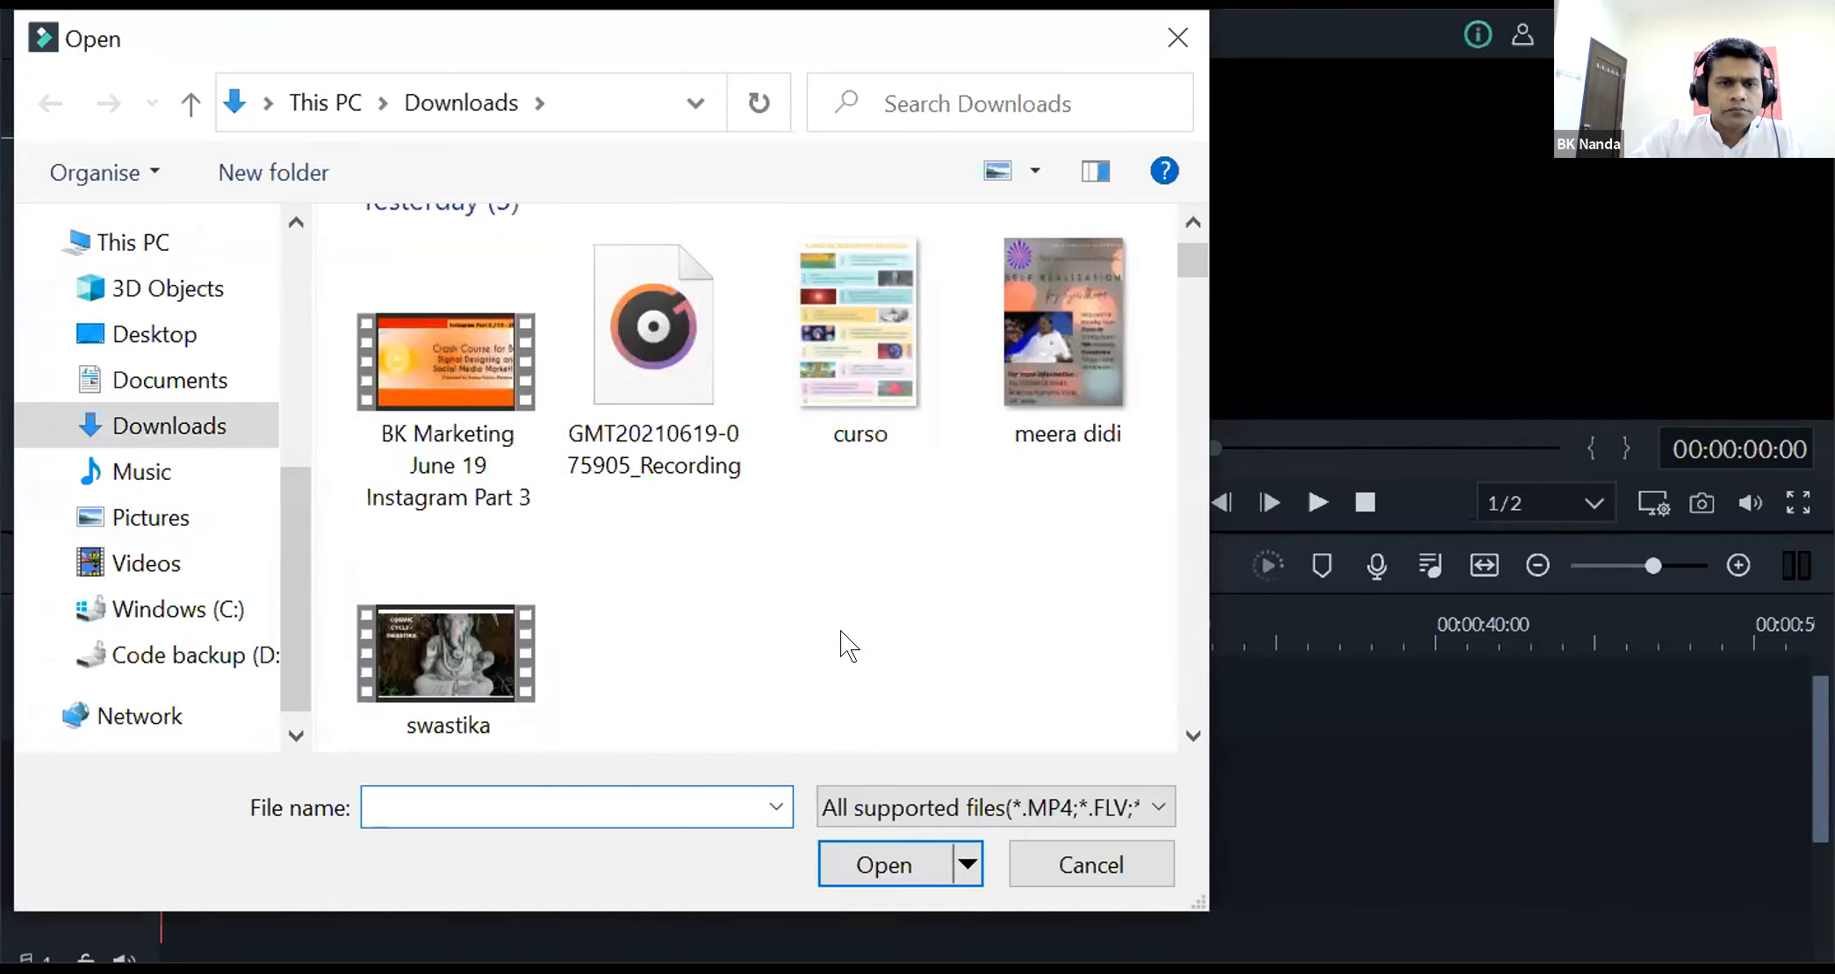
click(485, 627)
click(854, 860)
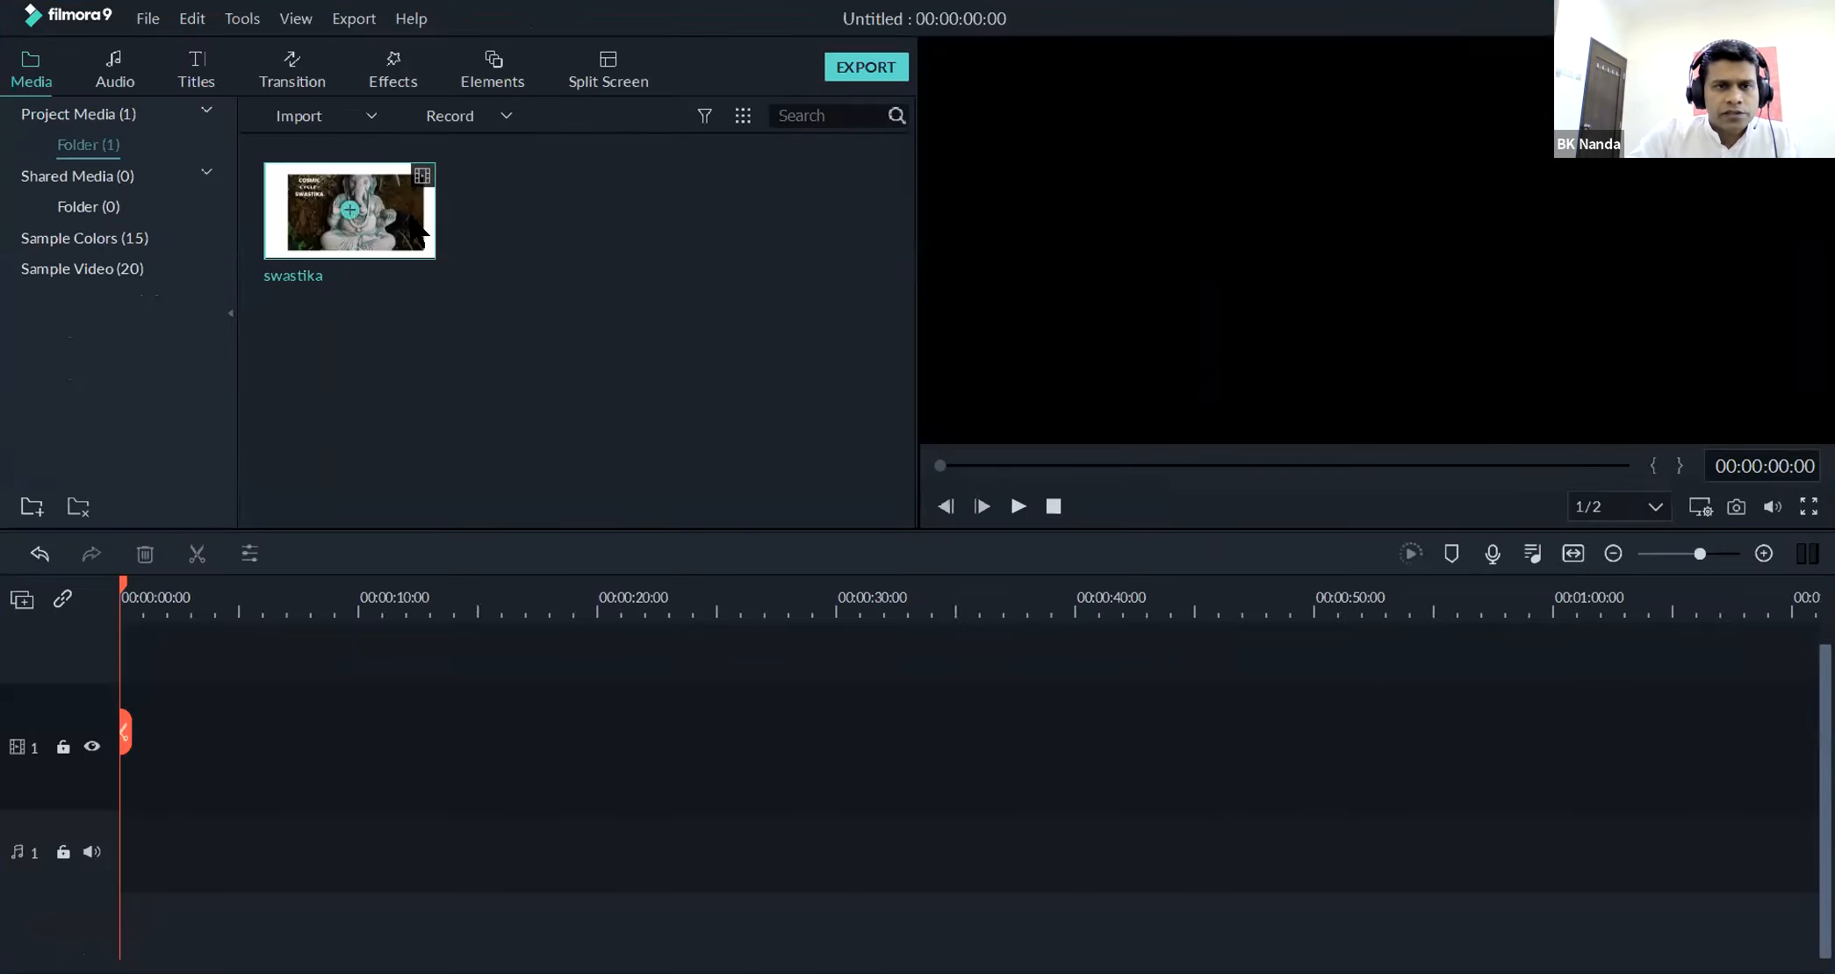
Import the videoplayback (18) video from the Downloads folder into the project media
click(302, 111)
click(304, 138)
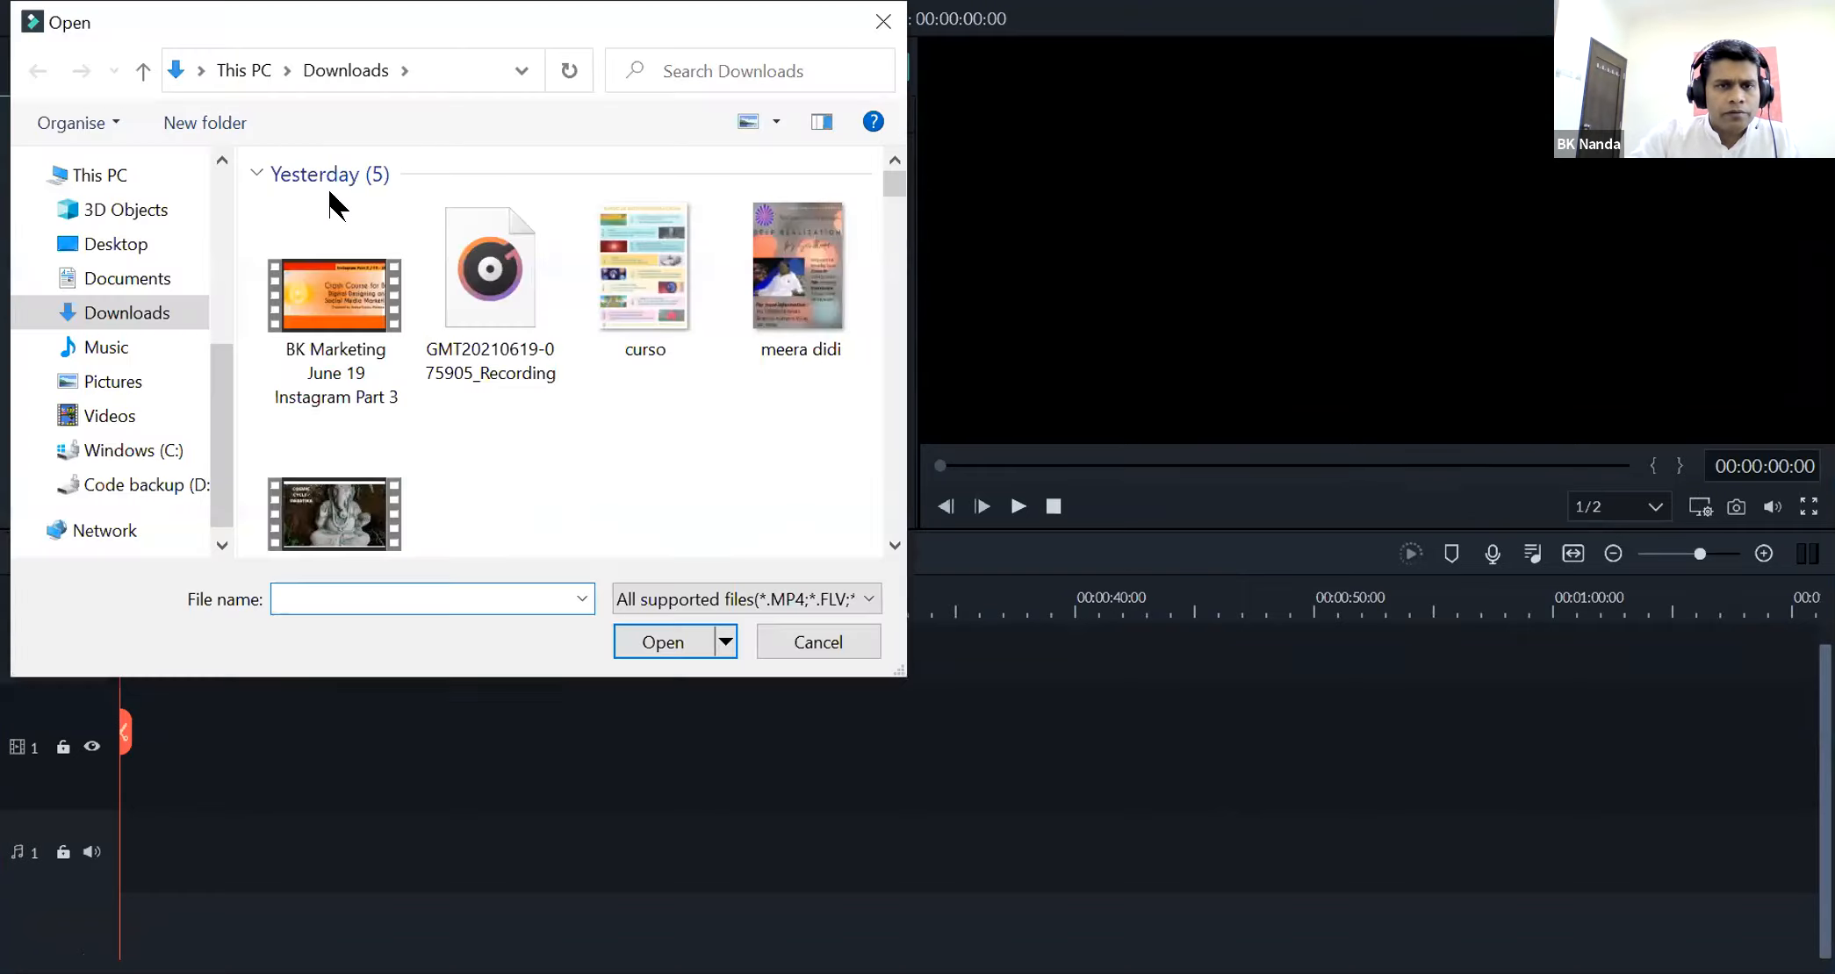
click(123, 314)
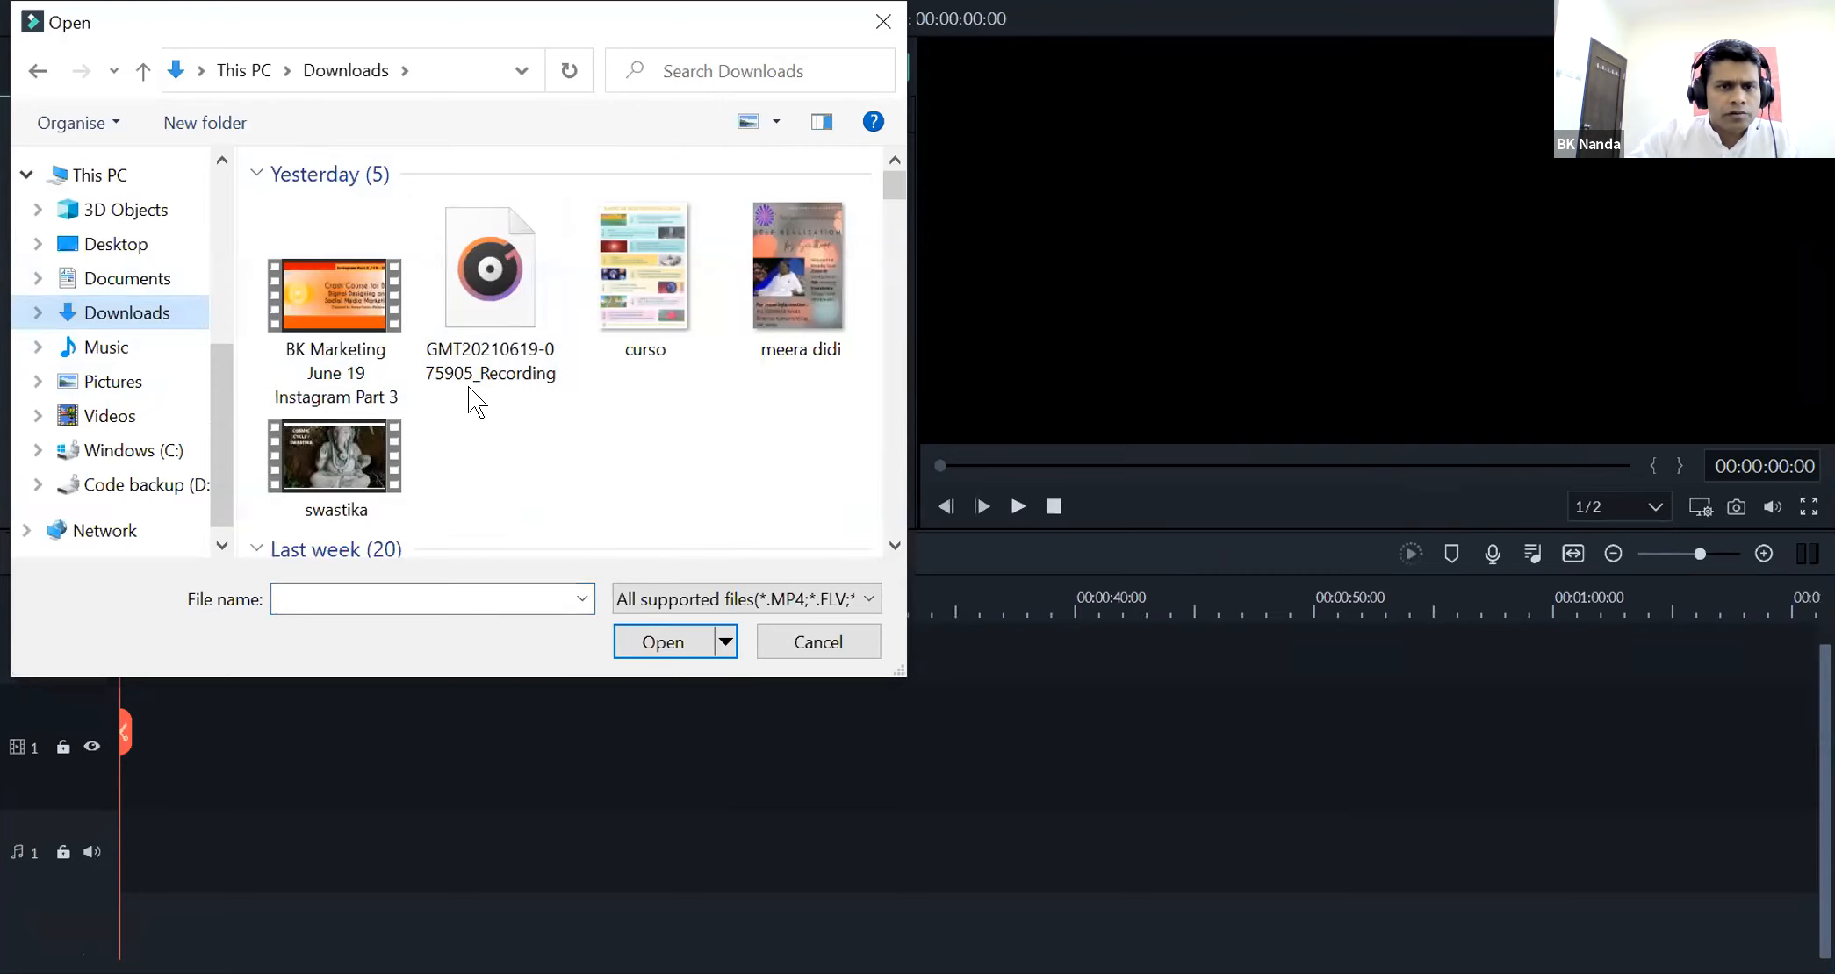
scroll(467, 385, down, 3)
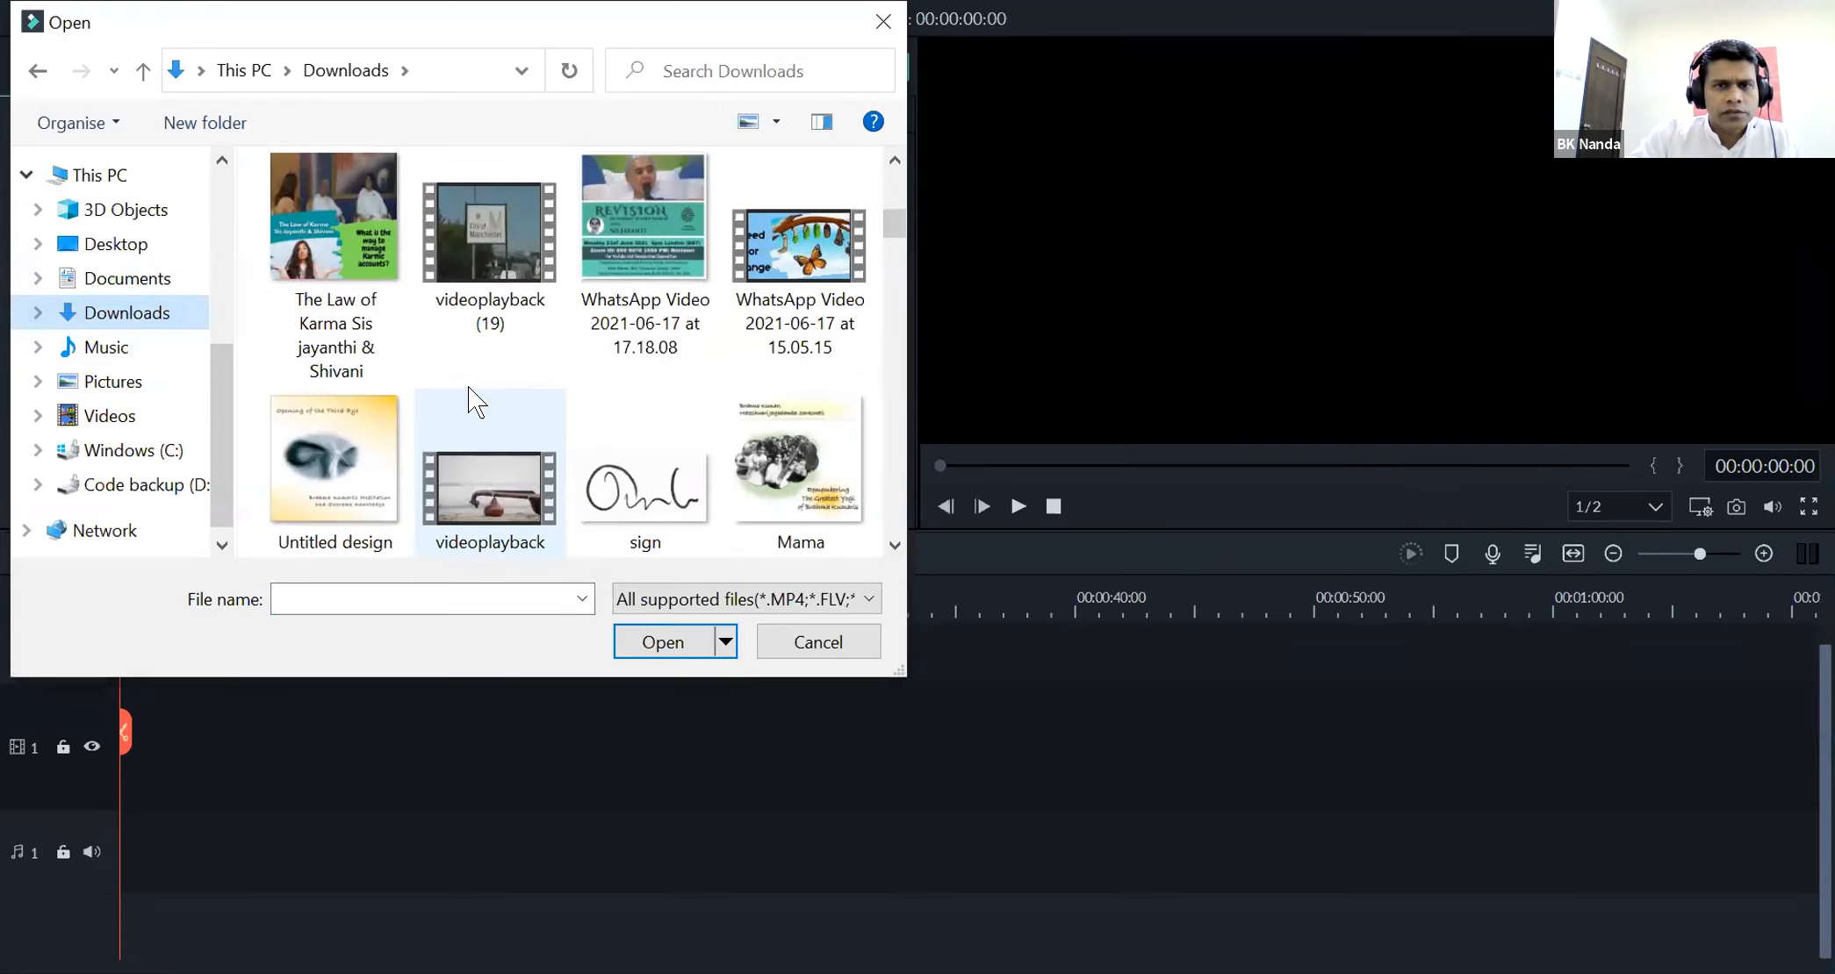
scroll(468, 388, down, 3)
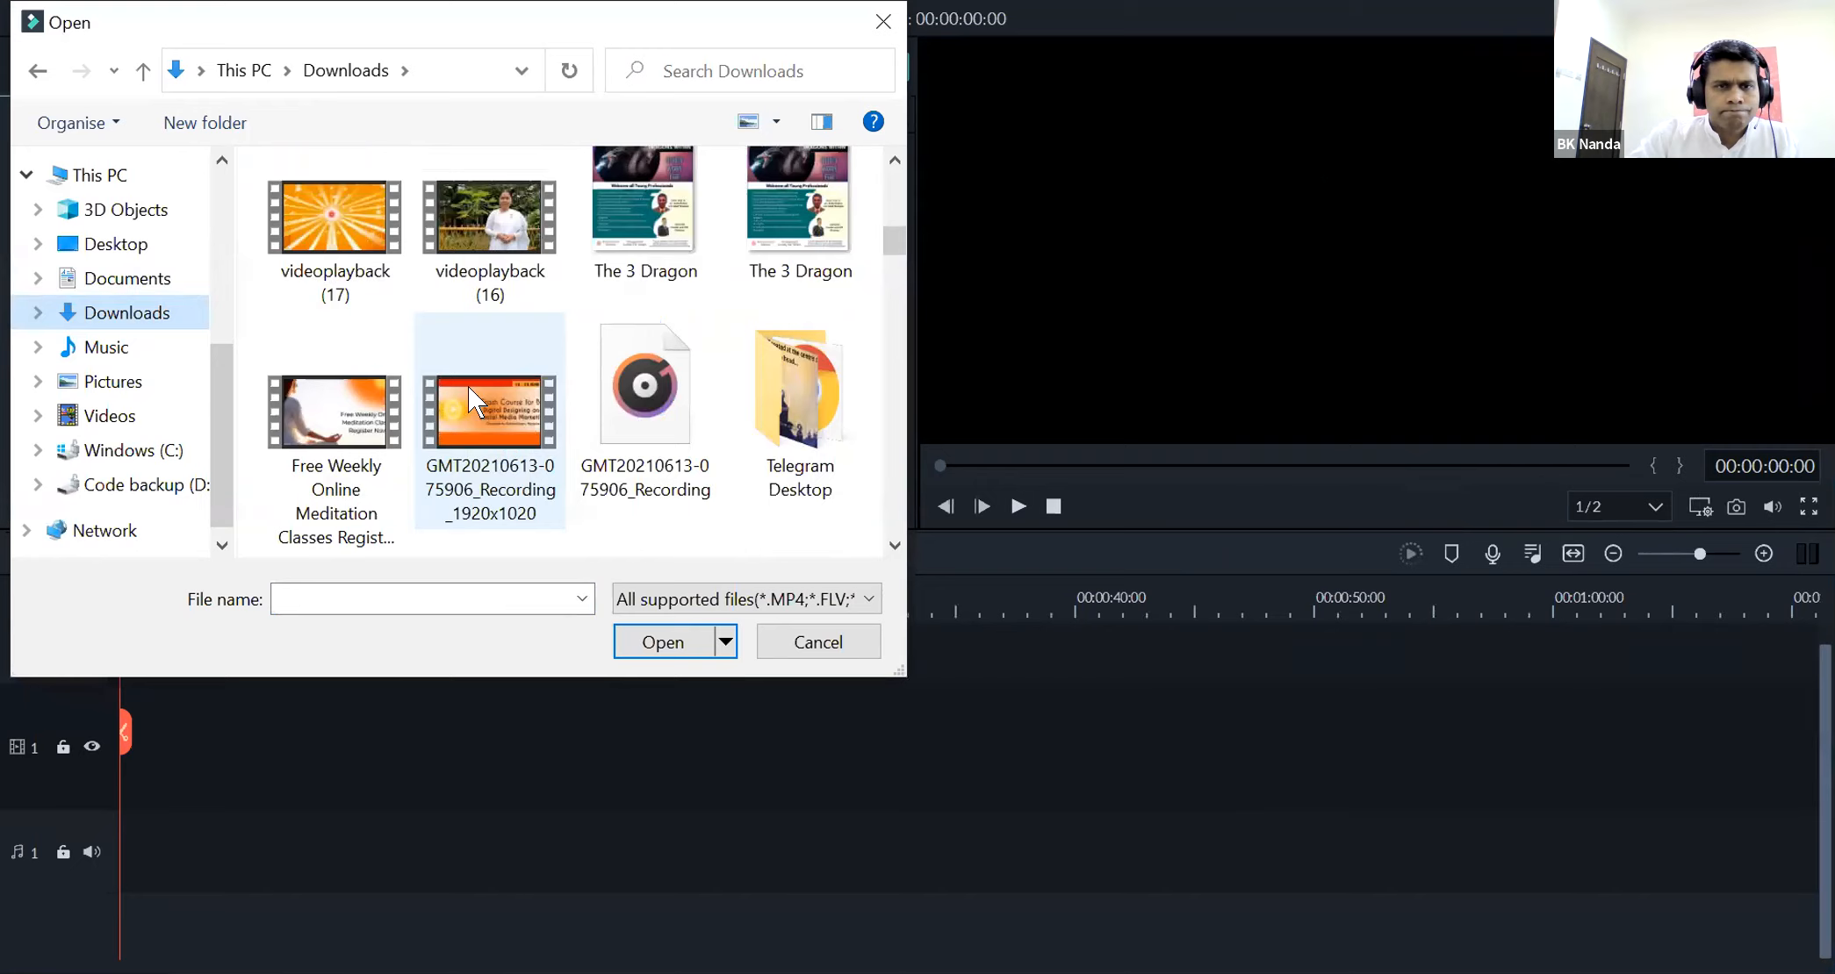
scroll(467, 386, up, 2)
click(503, 262)
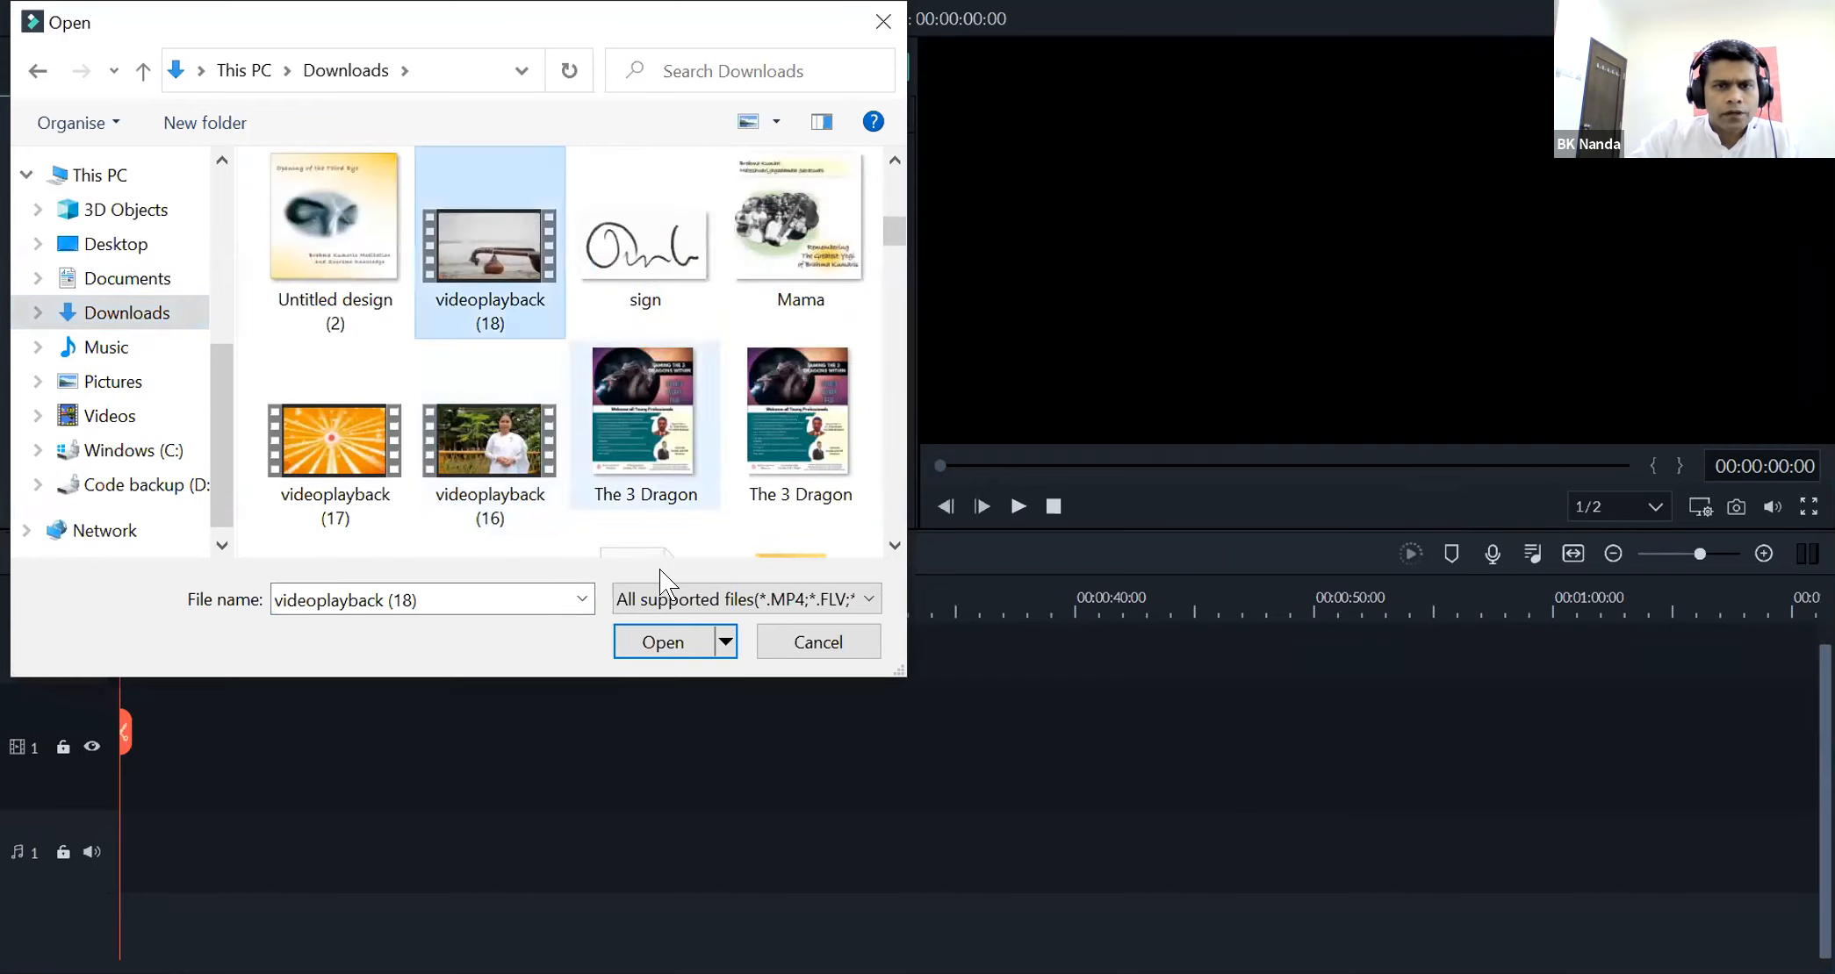
click(658, 638)
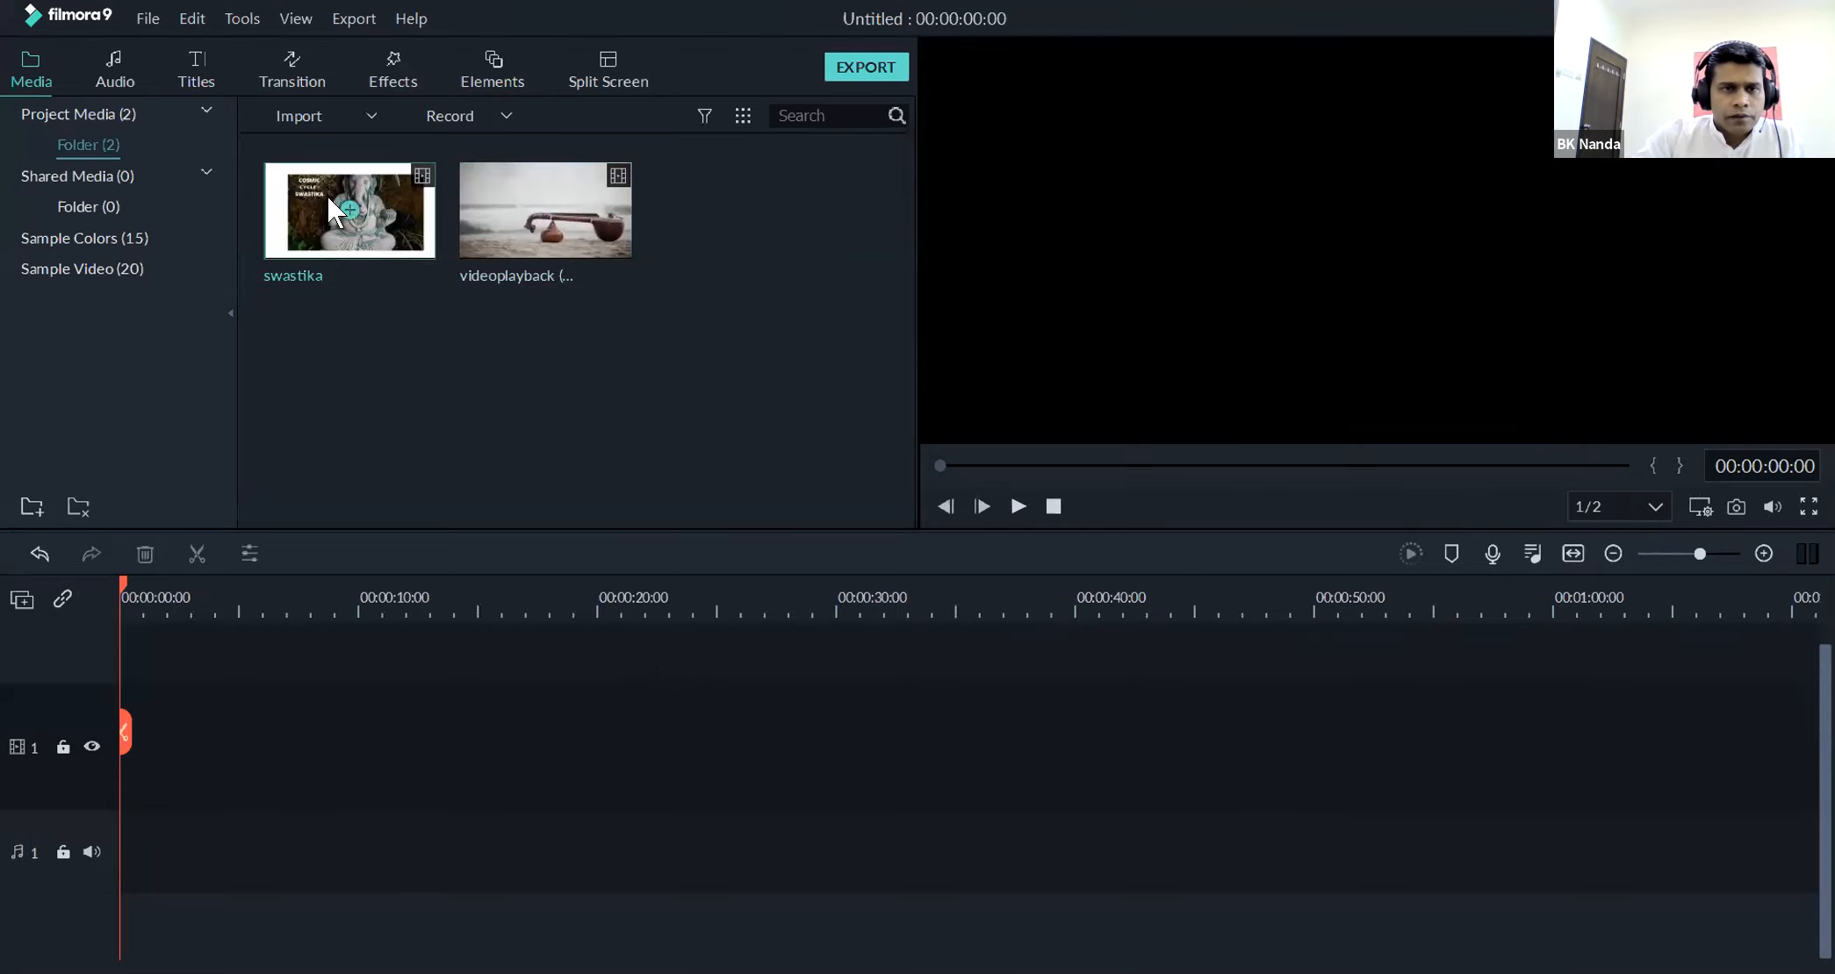
right_click(650, 365)
click(500, 627)
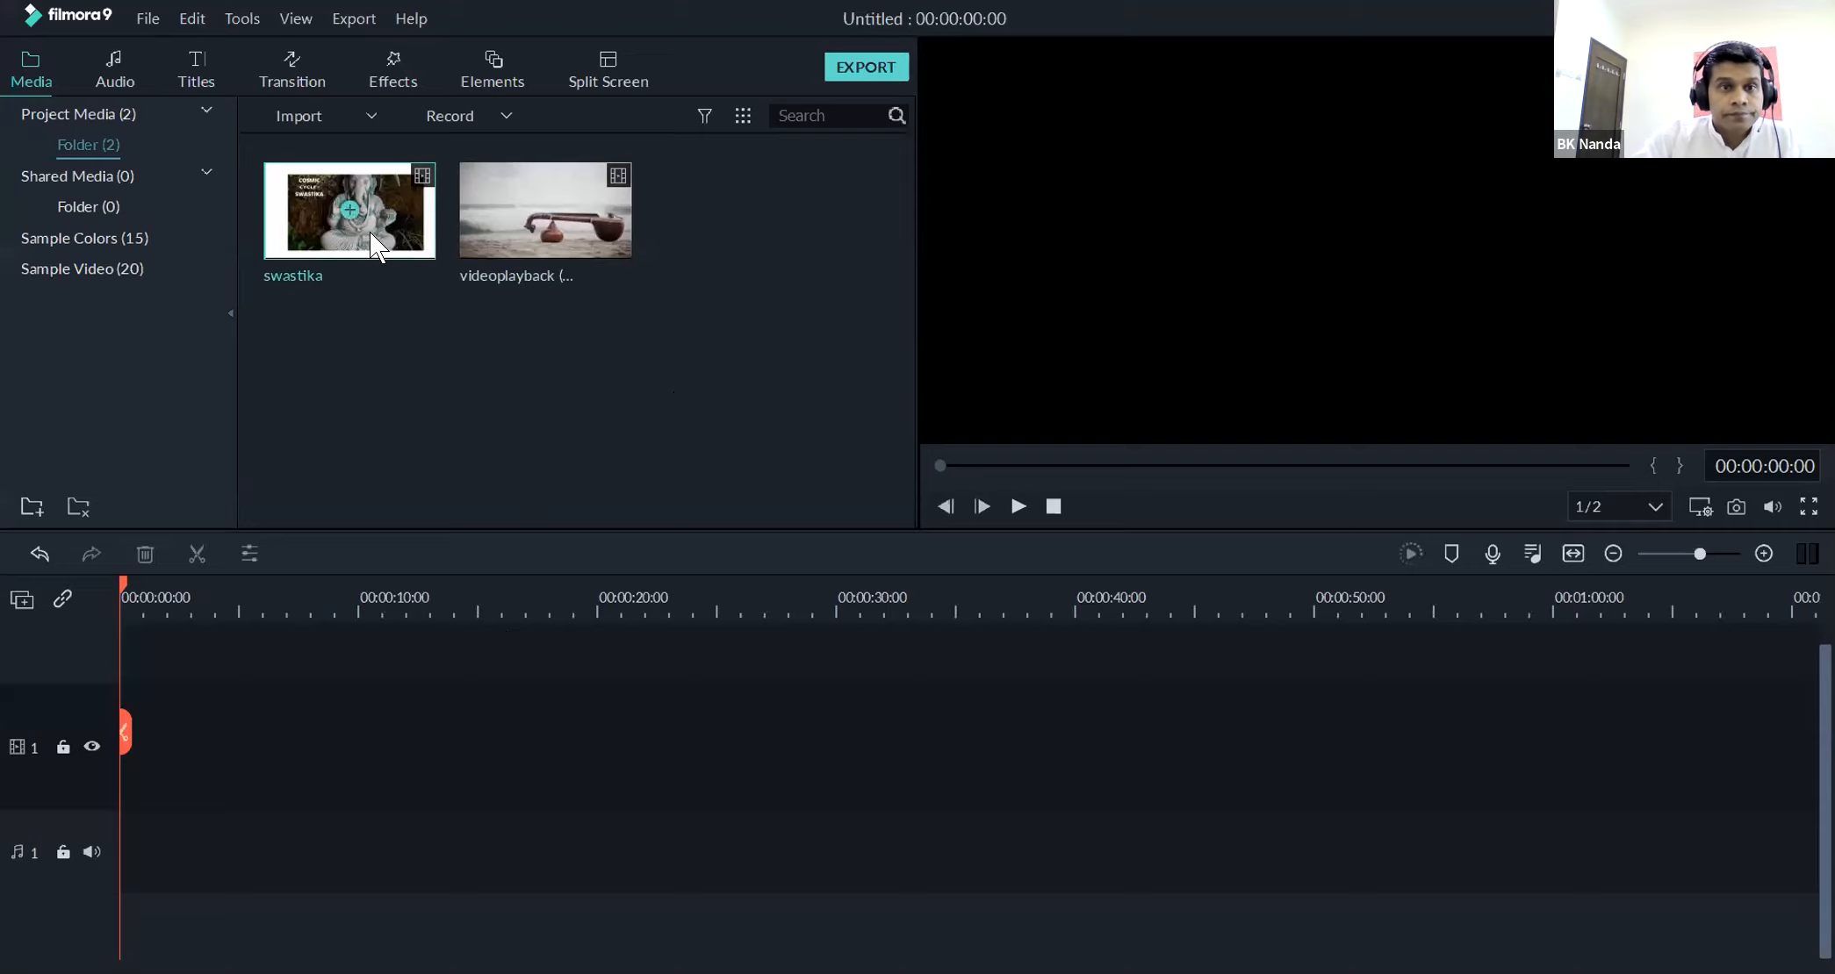
Try the swastika clip on the timeline with the project matched to 1920 x 1080 30fps, and delete it from the track
click(340, 211)
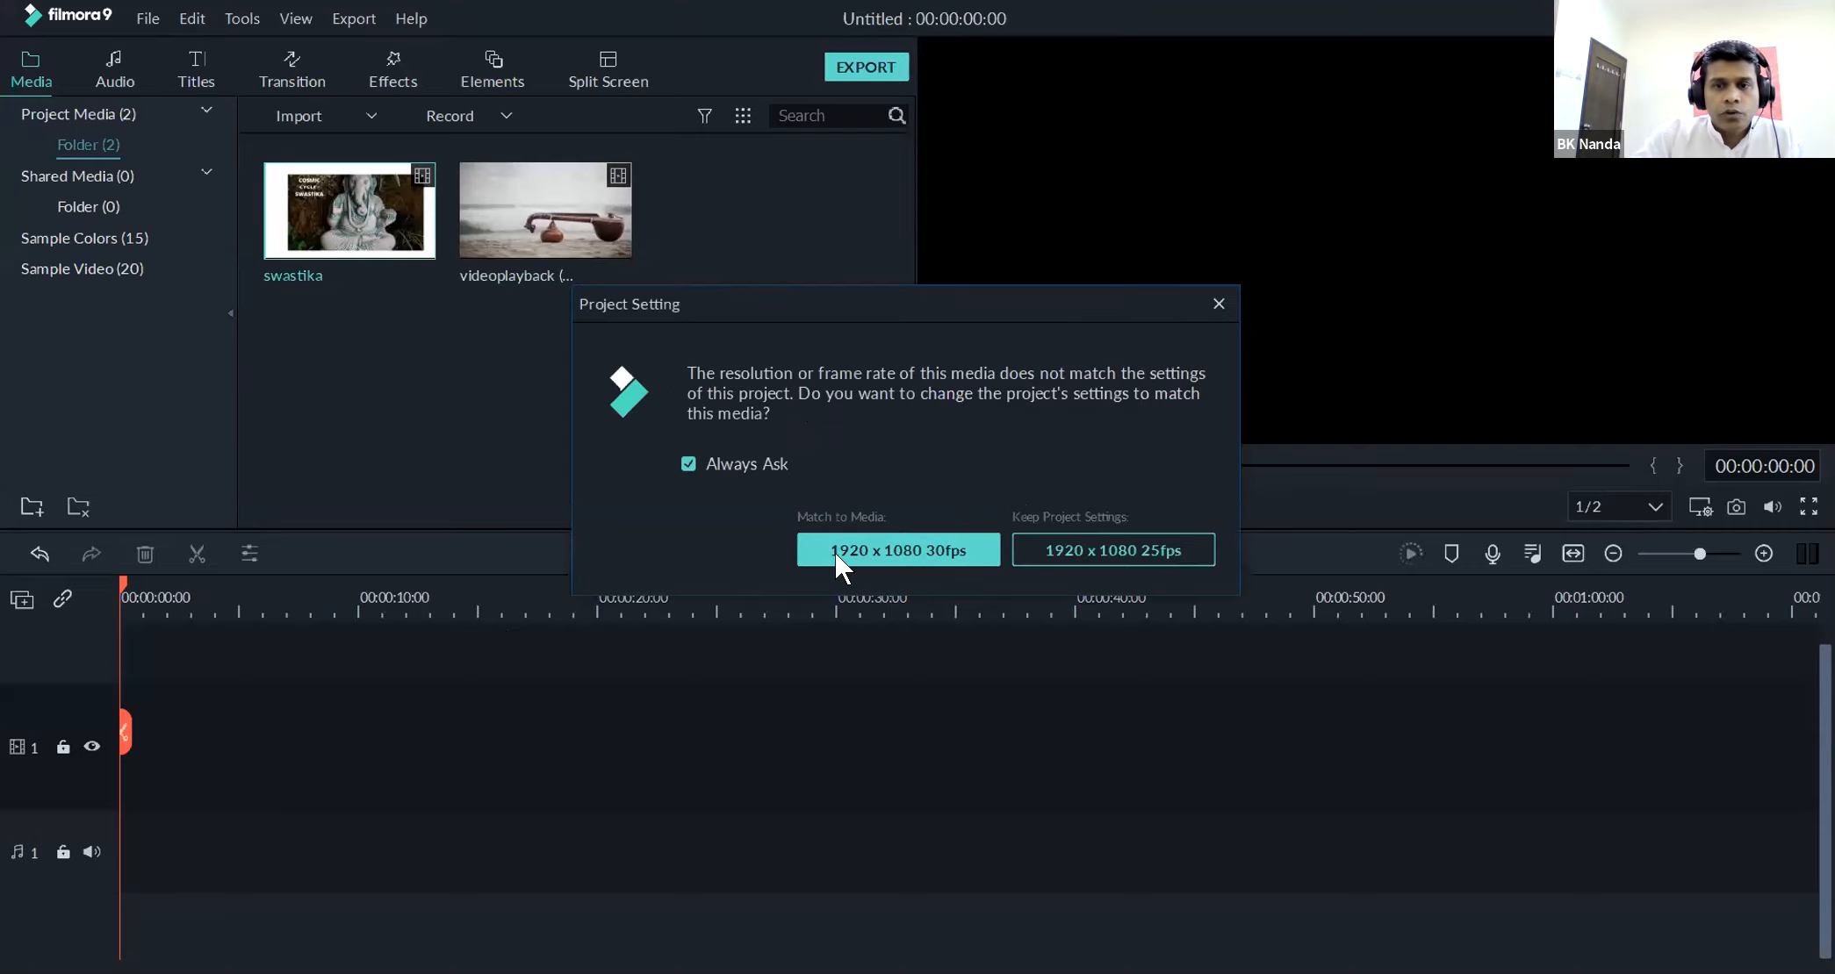
click(984, 554)
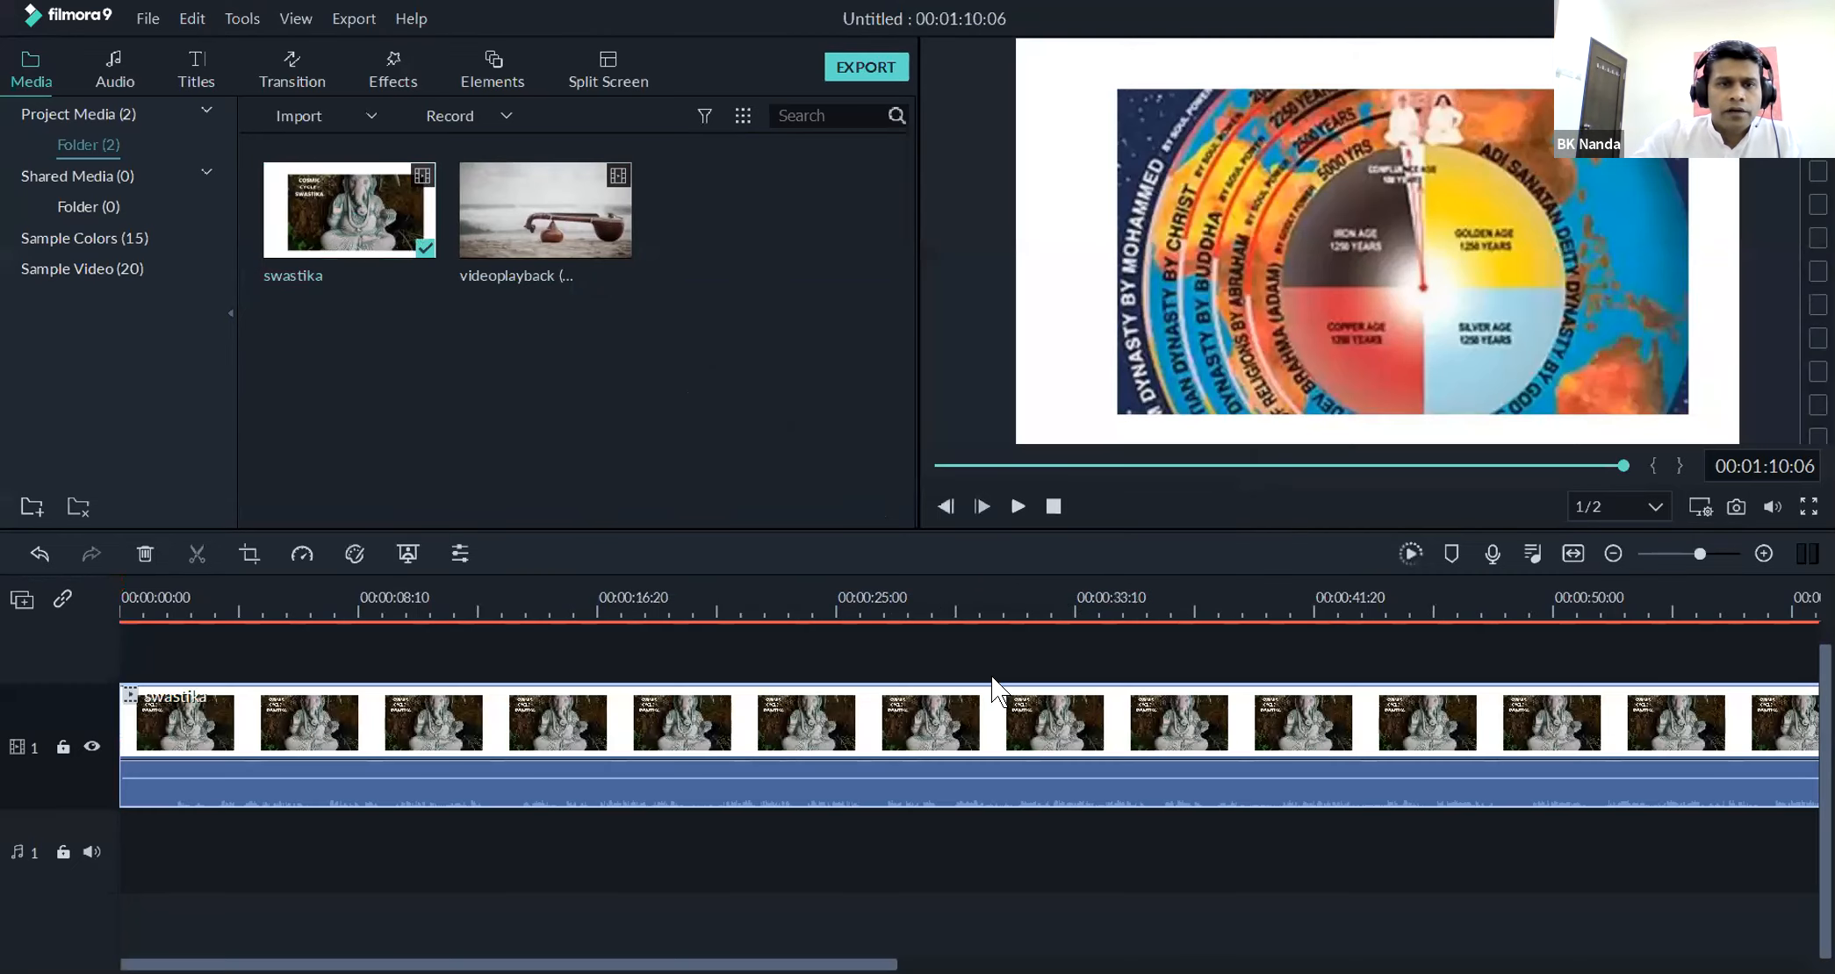
mouse_move(1680, 560)
mouse_down()
mouse_move(1655, 553)
mouse_move(1703, 552)
mouse_move(1670, 553)
mouse_up()
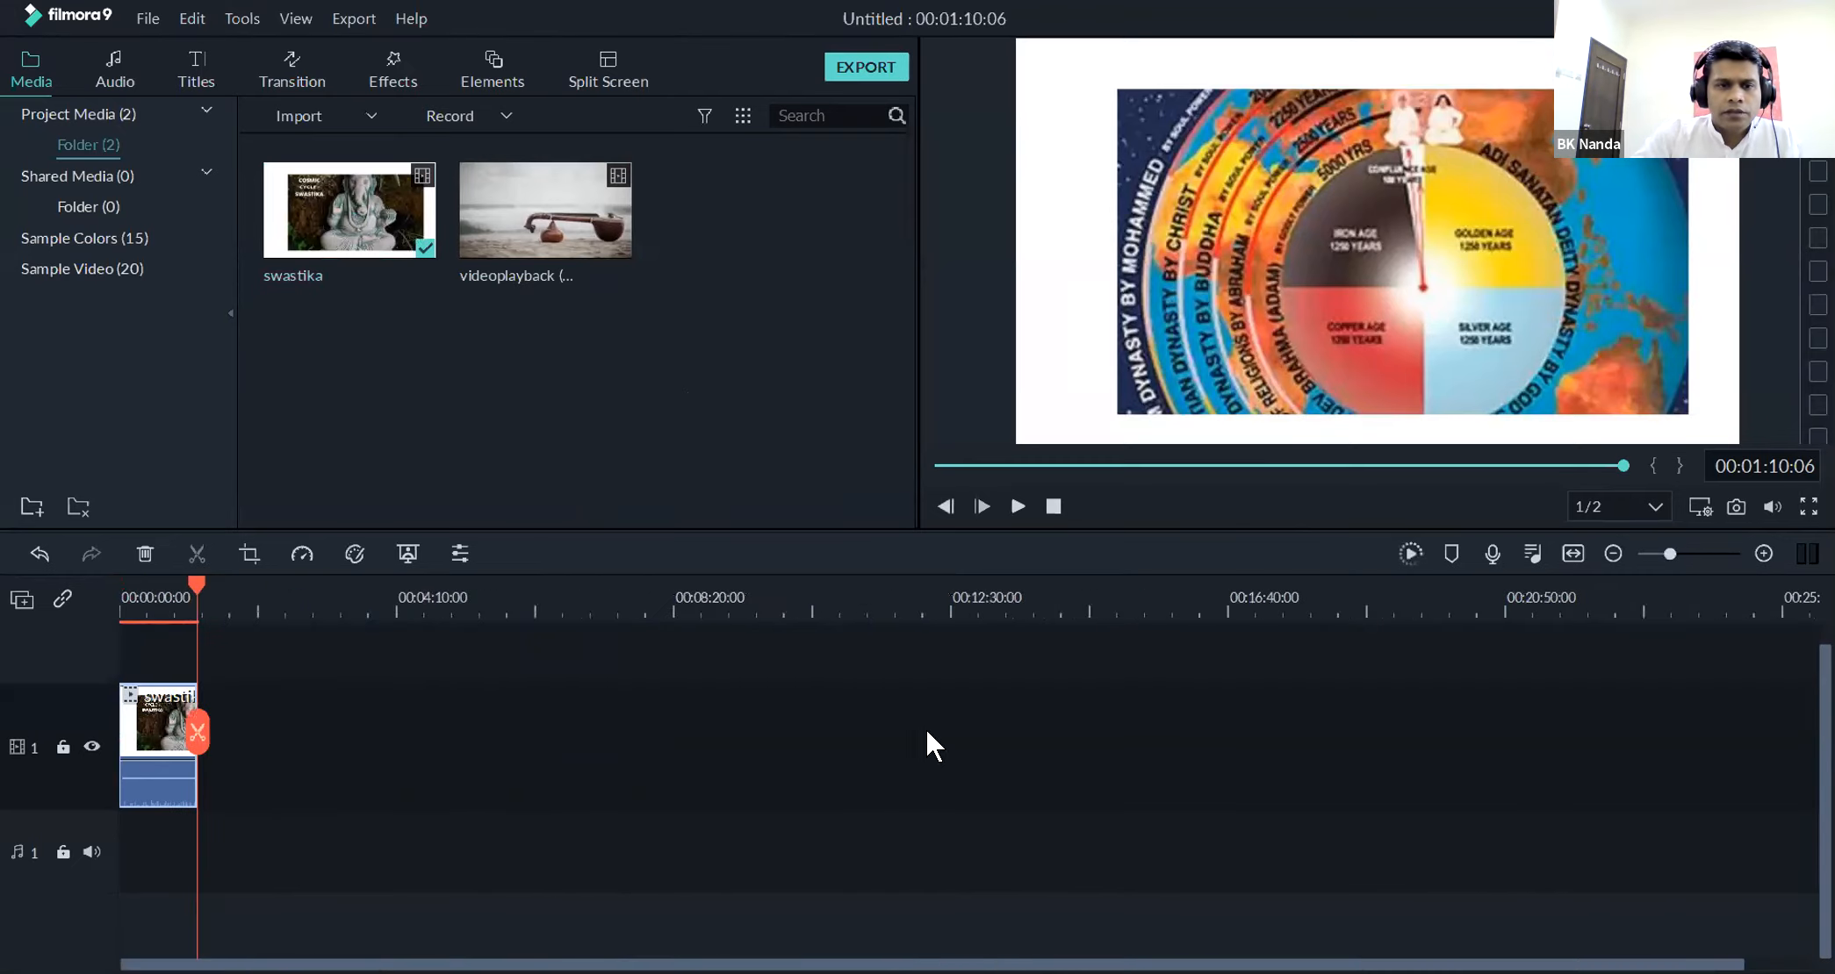
right_click(158, 766)
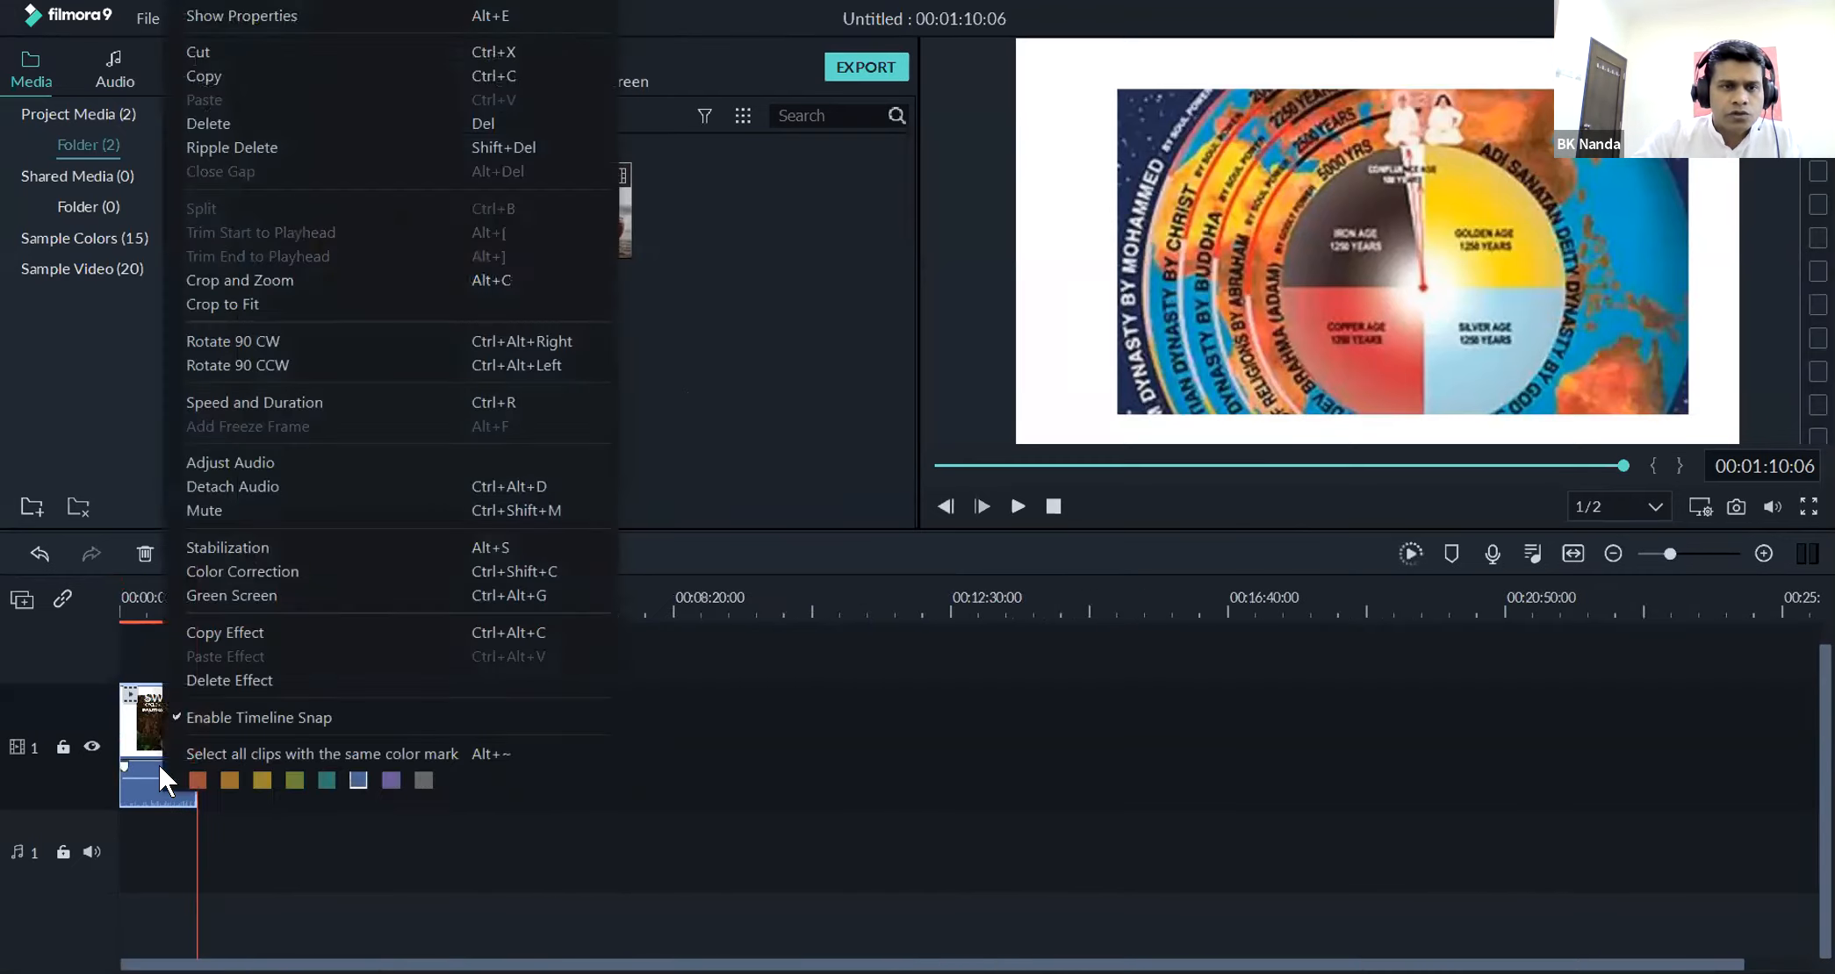
click(207, 123)
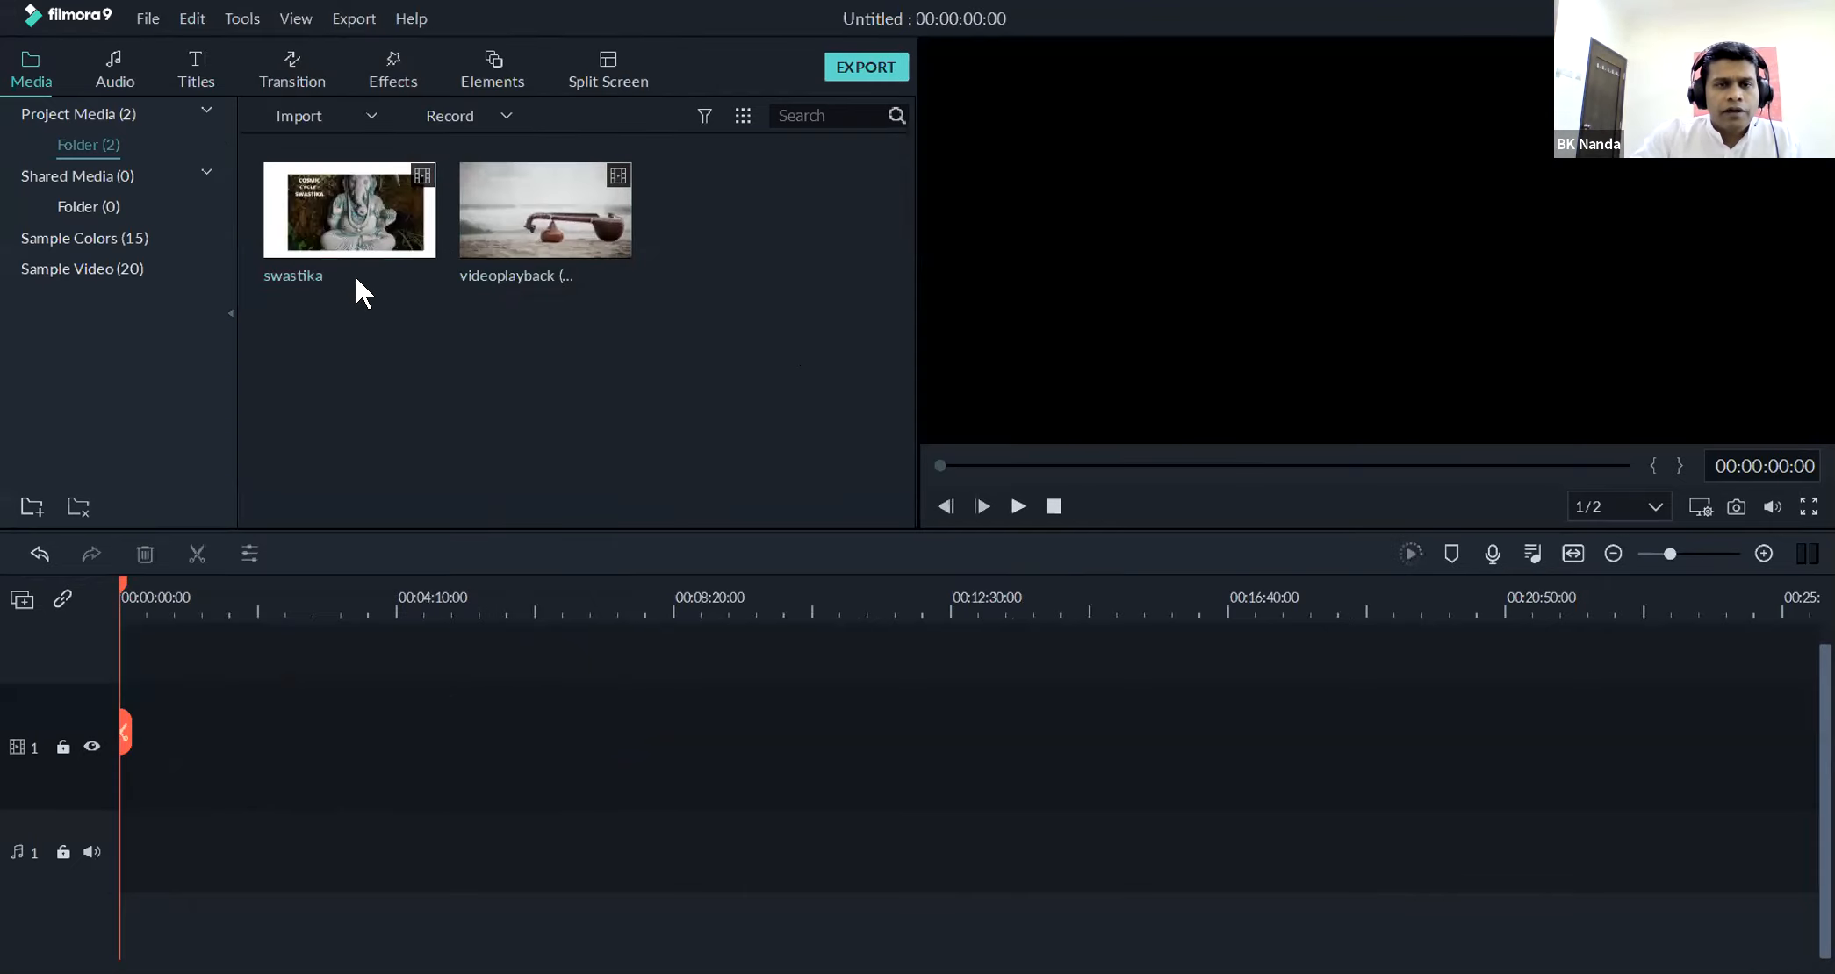
Preview the swastika clip from the project media
click(499, 186)
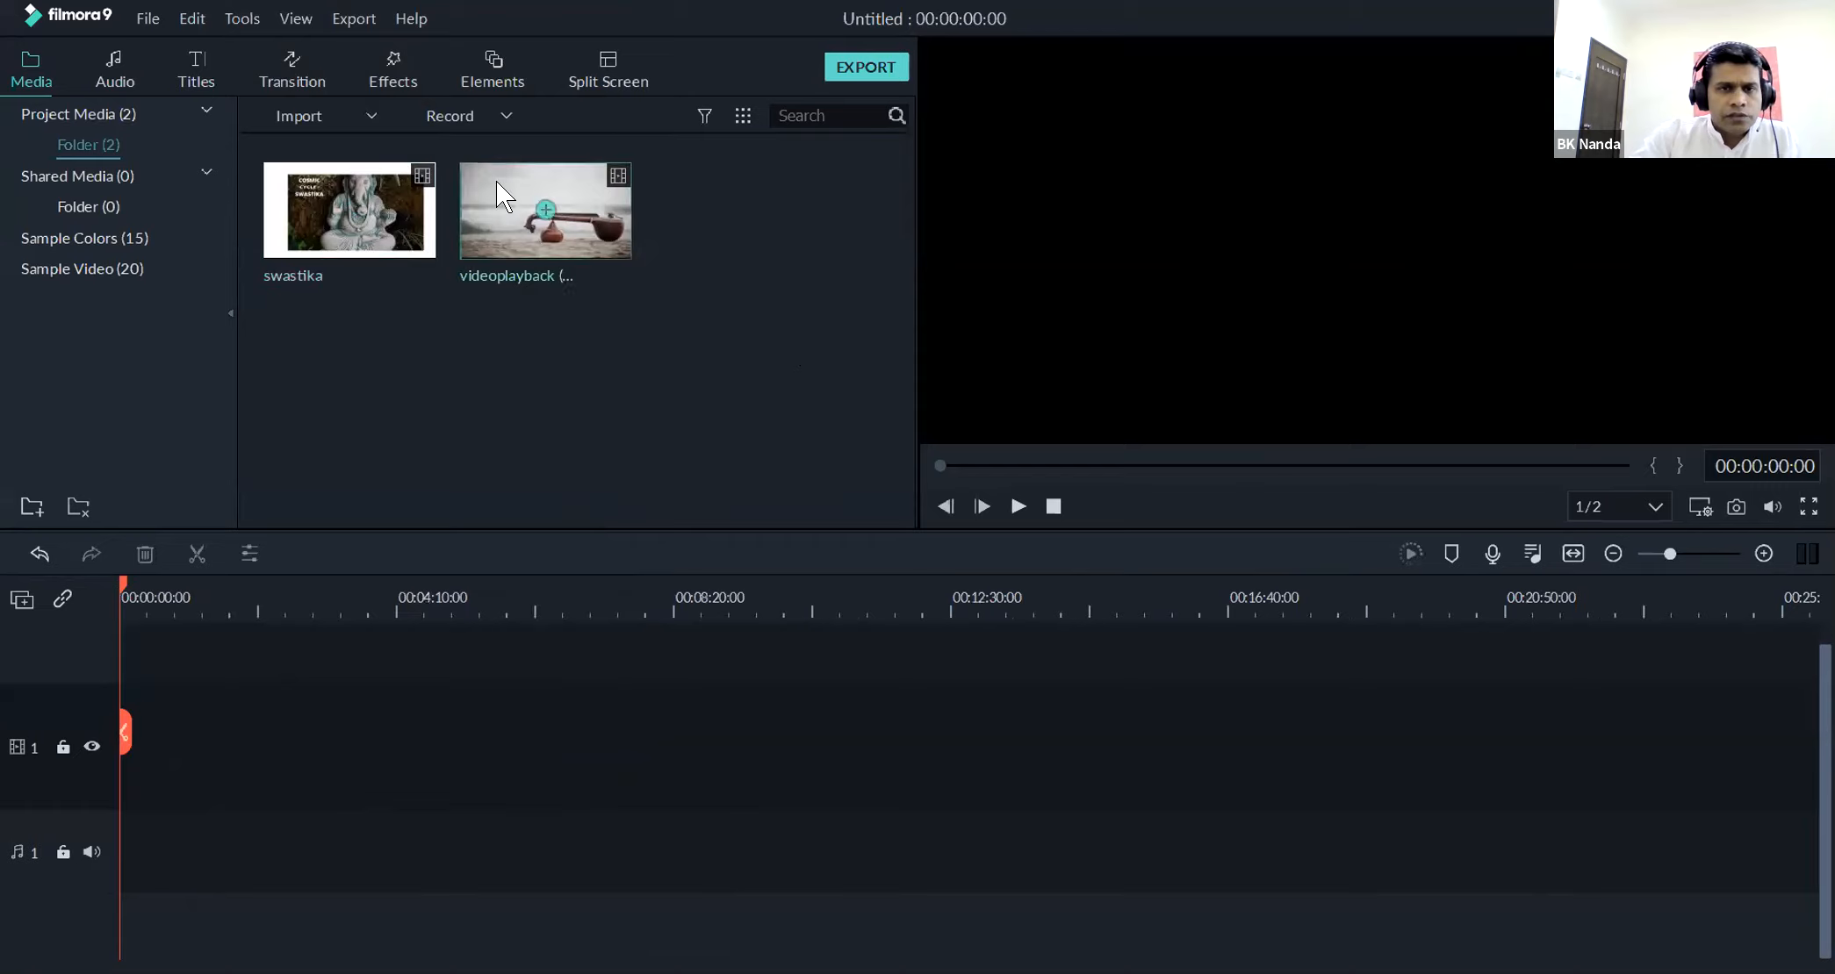
click(305, 201)
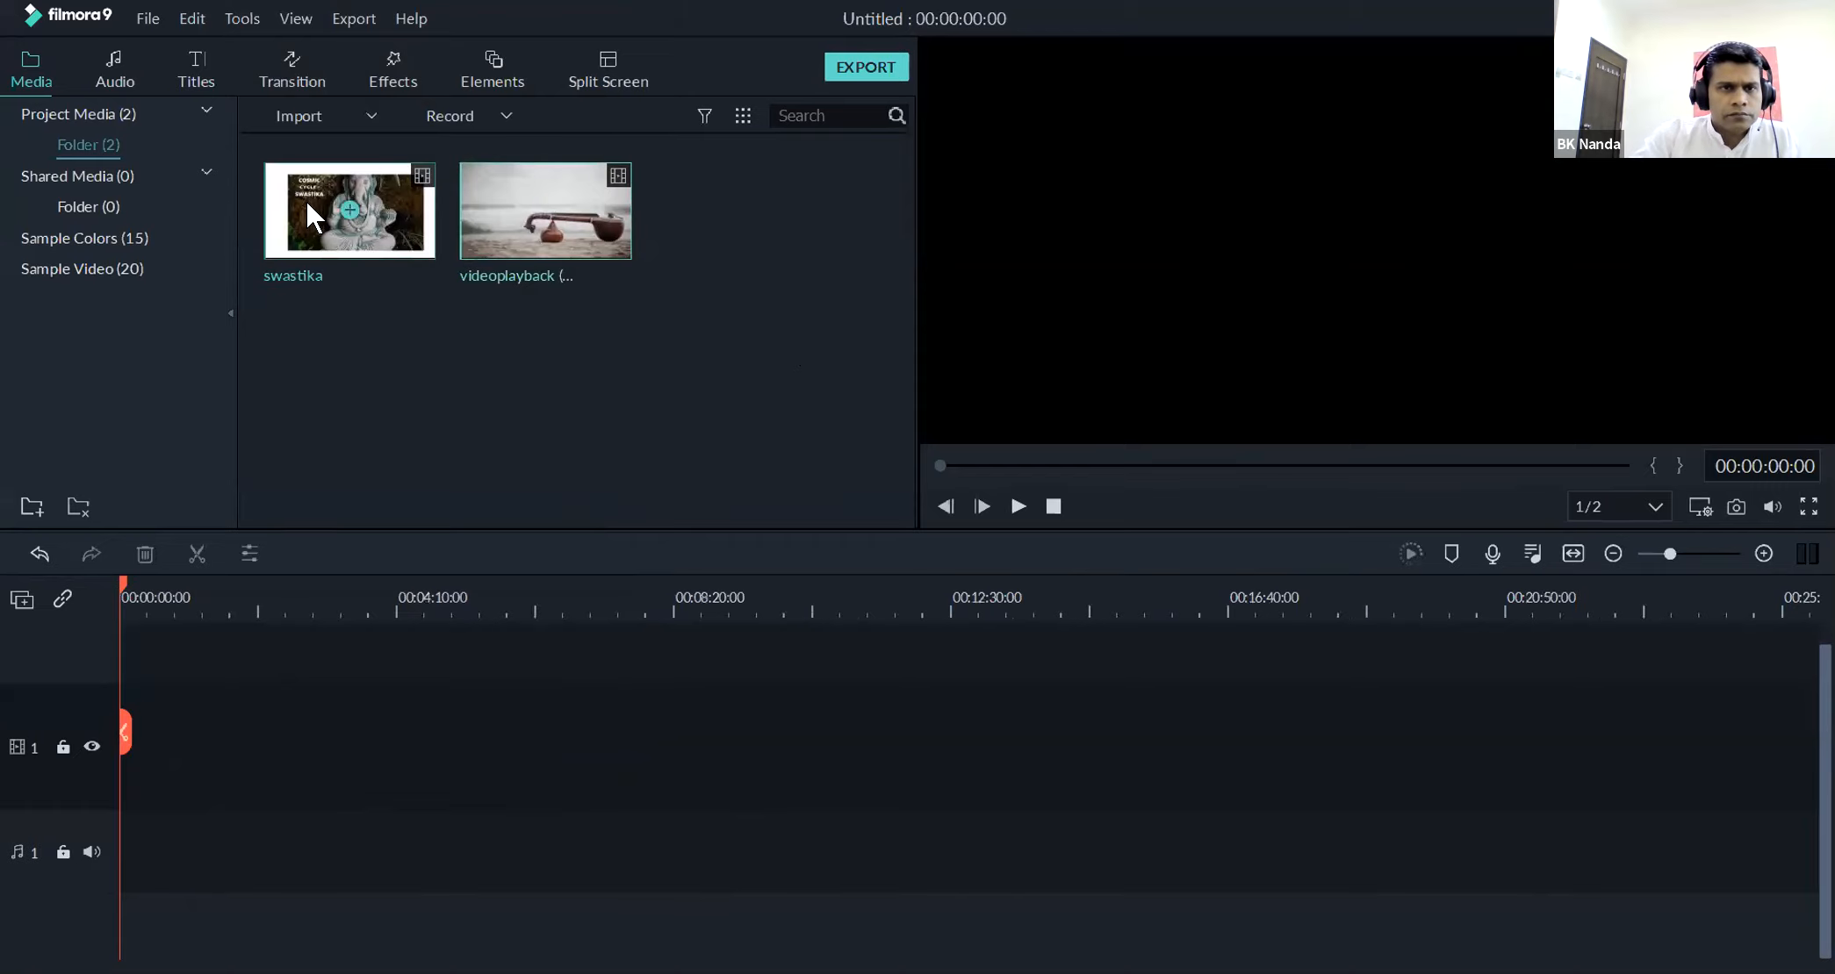
double_click(306, 201)
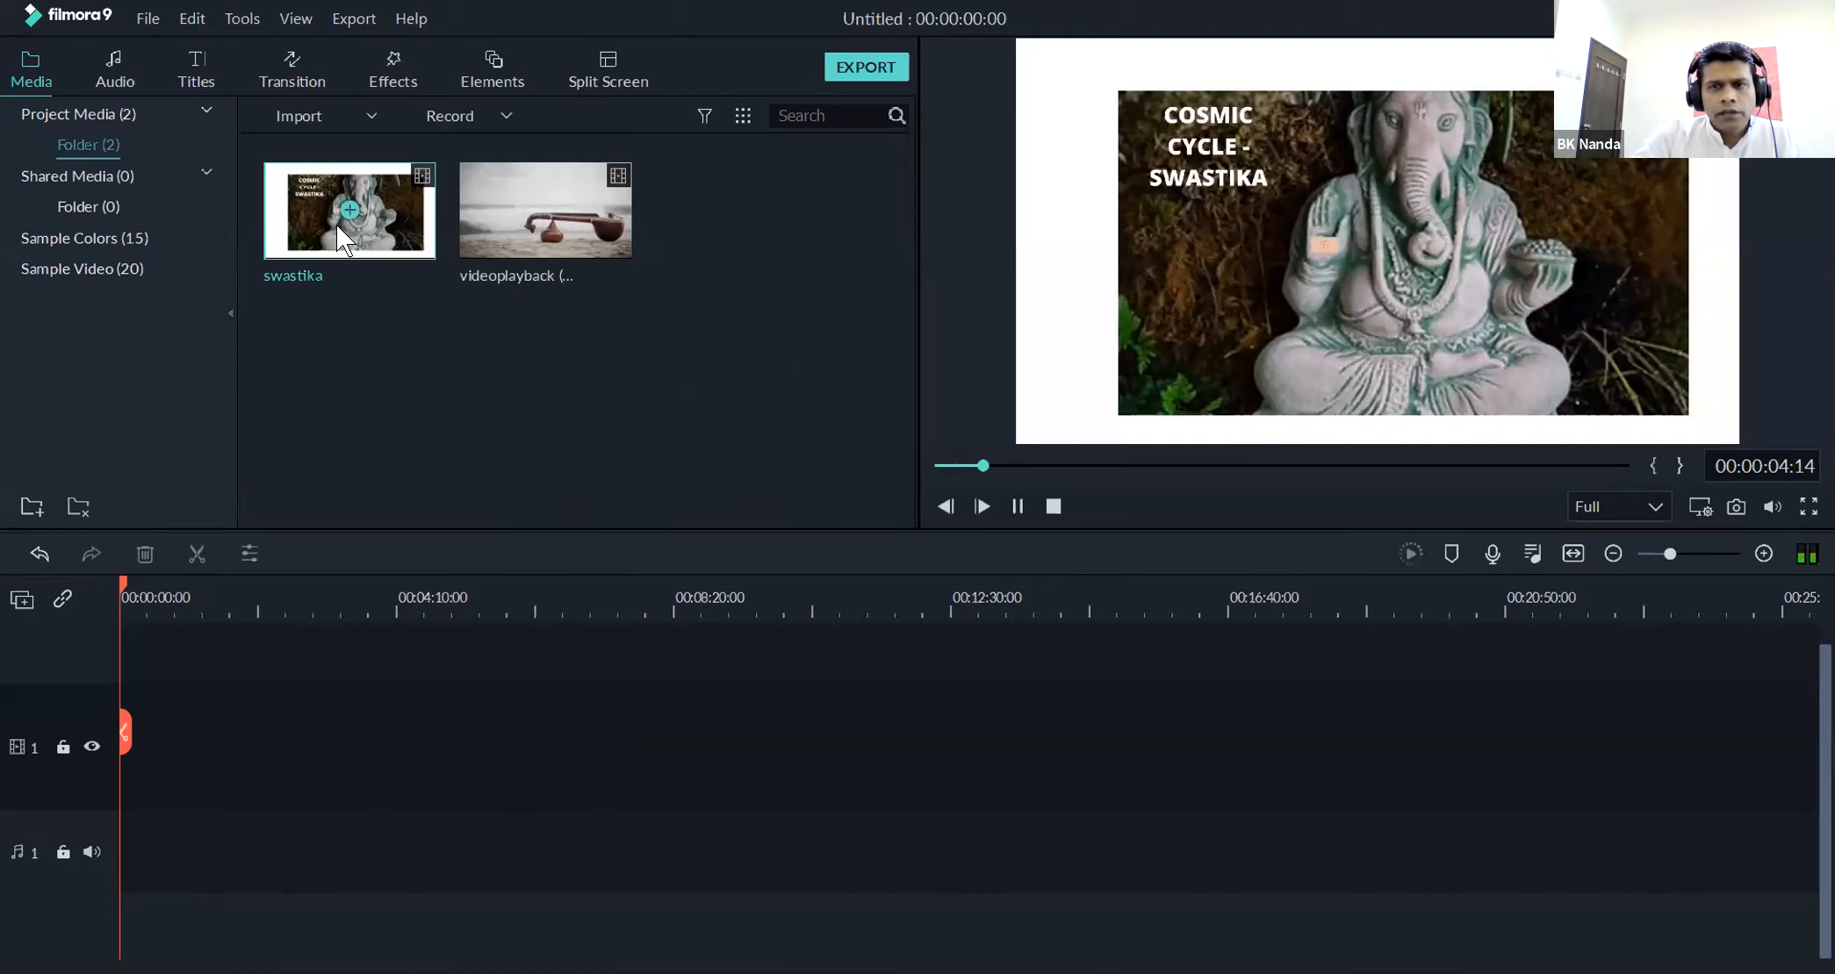
Place the videoplayback (18) clip on video track 1 and match the project settings to its 640 x 360 30fps format
drag(526, 240, 260, 704)
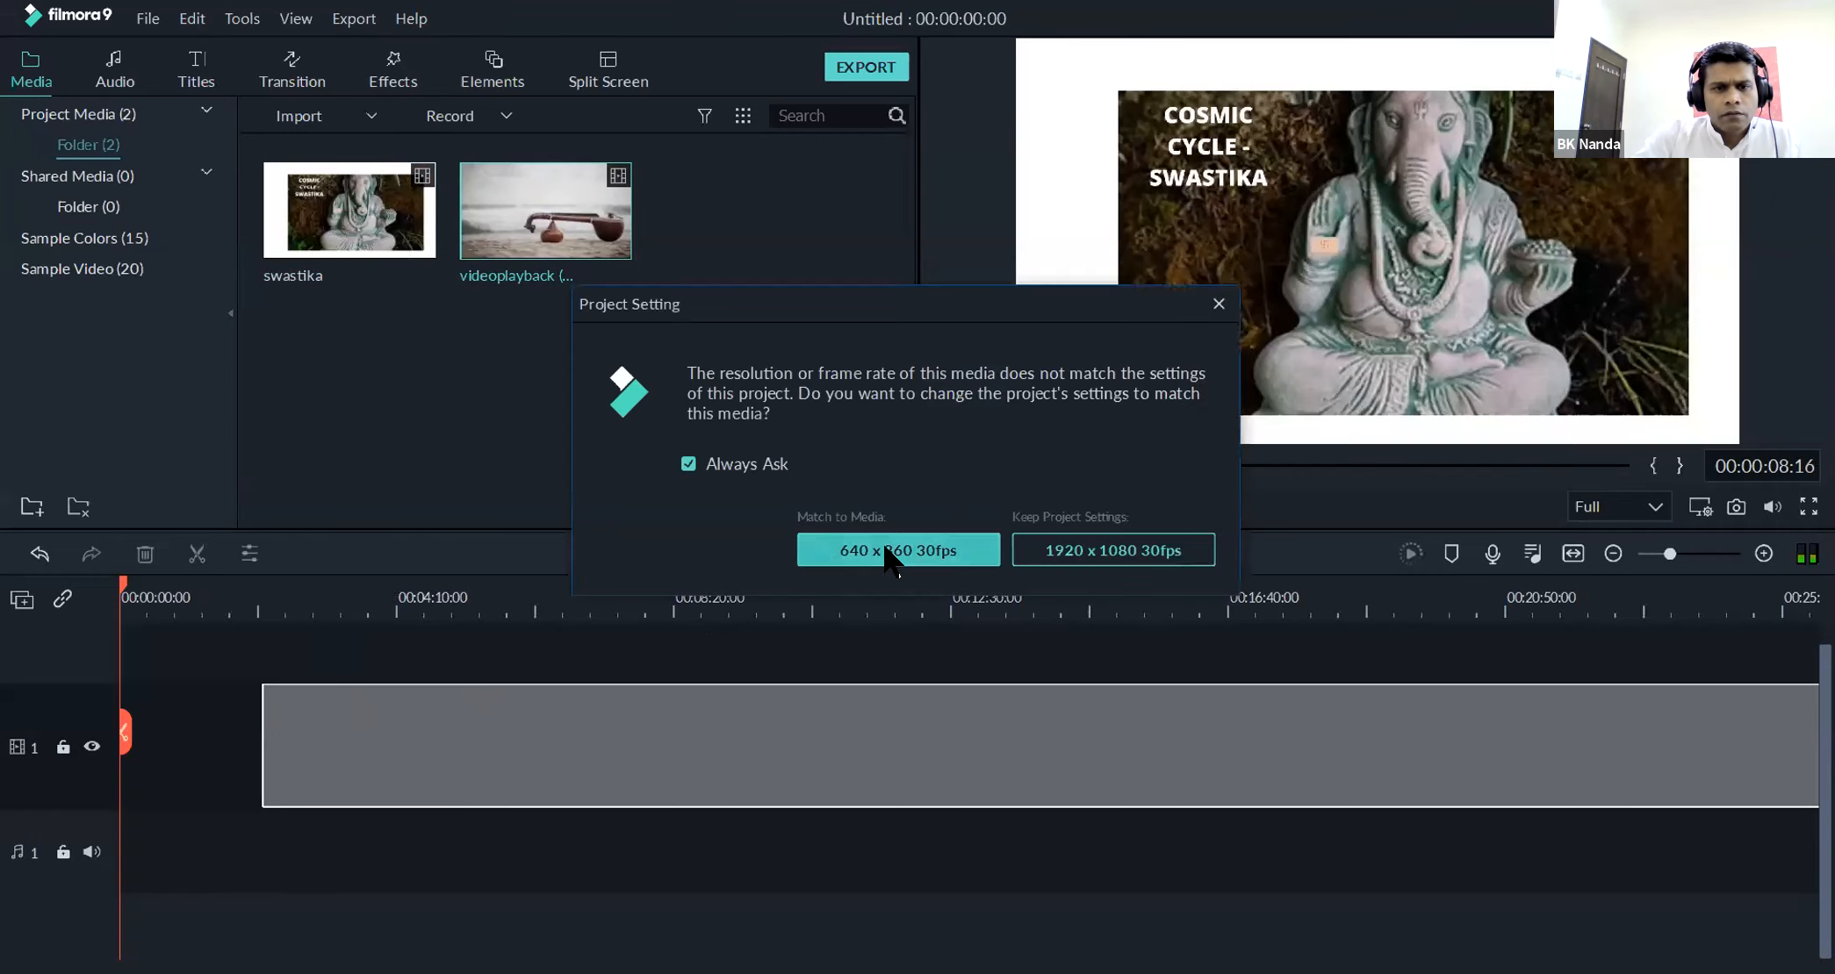
click(885, 547)
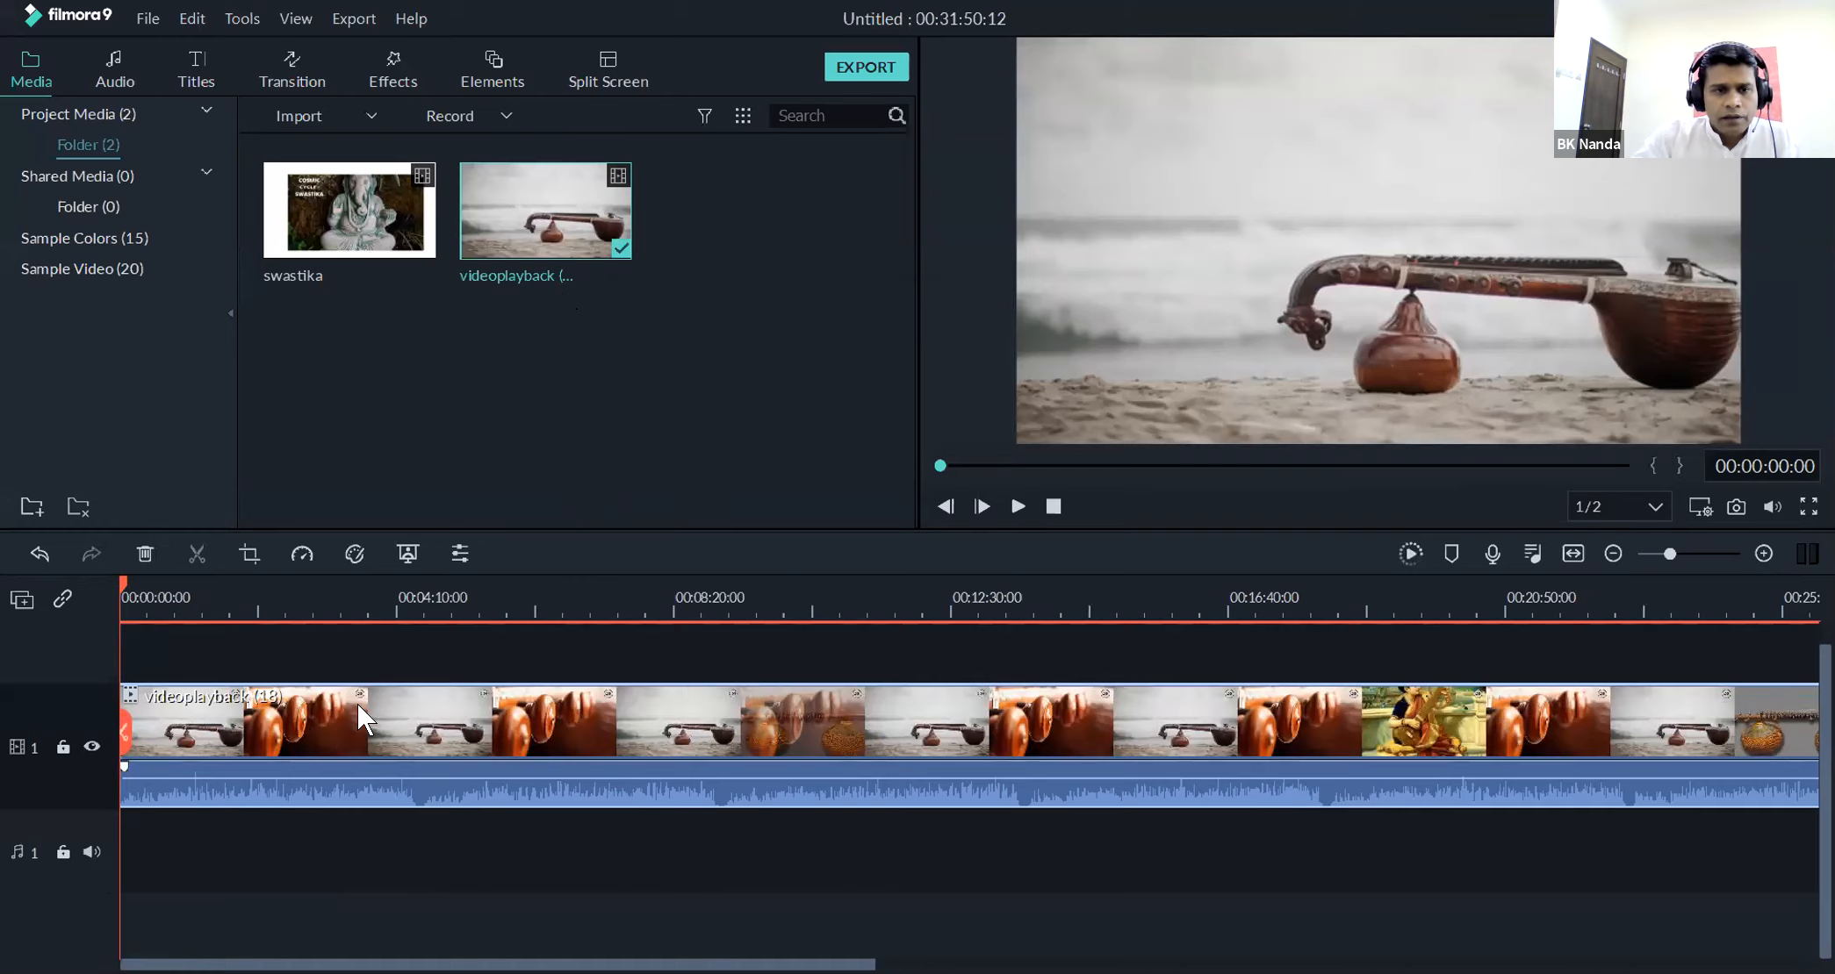
Play the opening seconds of the videoplayback (18) clip and return the playhead to the start of the timeline
click(1016, 506)
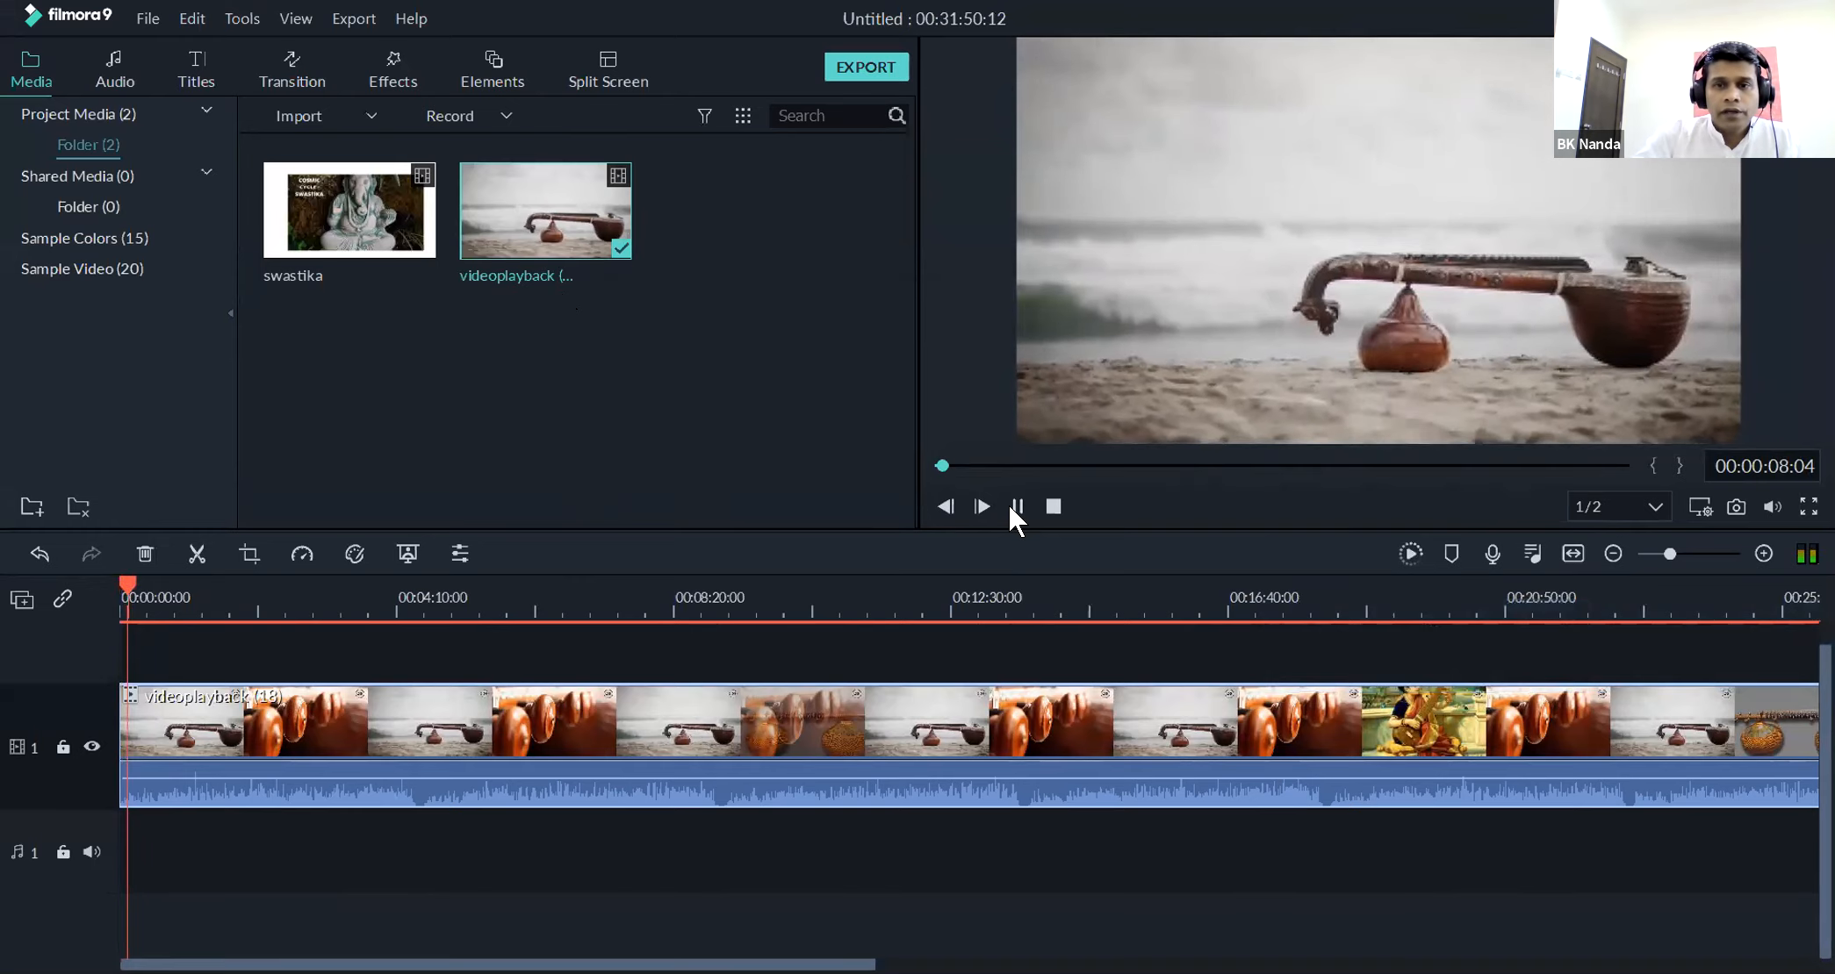
click(1011, 507)
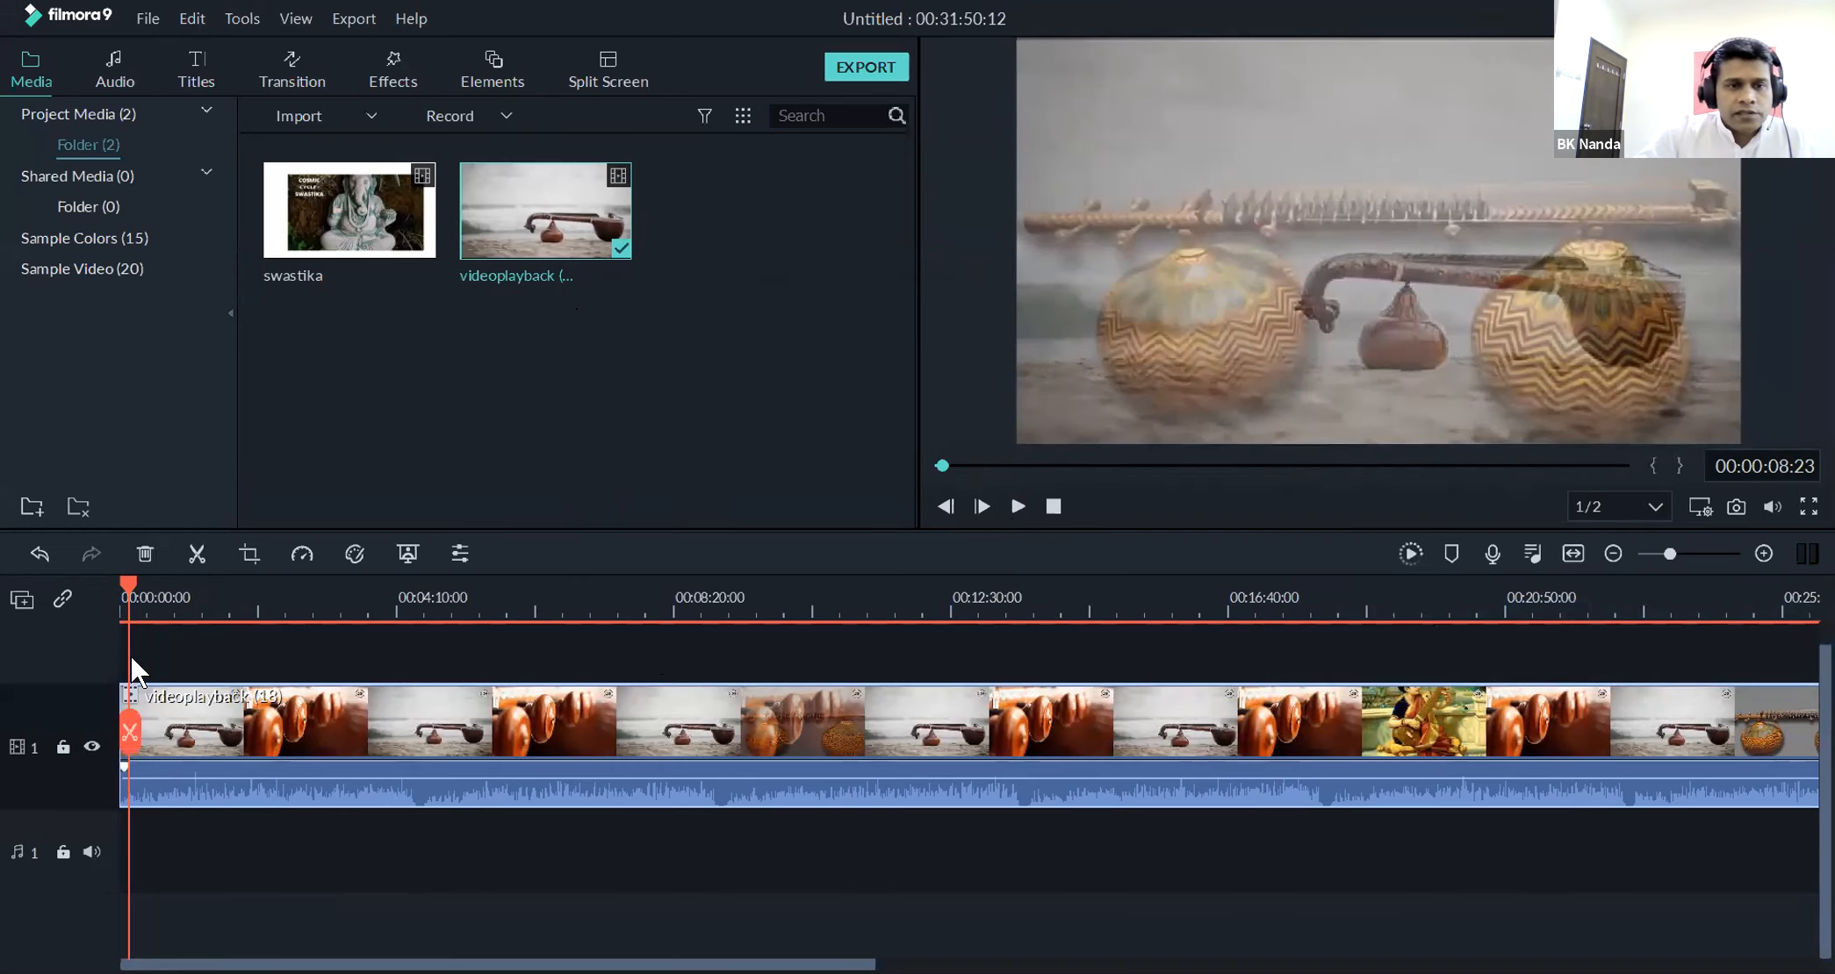
drag(122, 579, 67, 611)
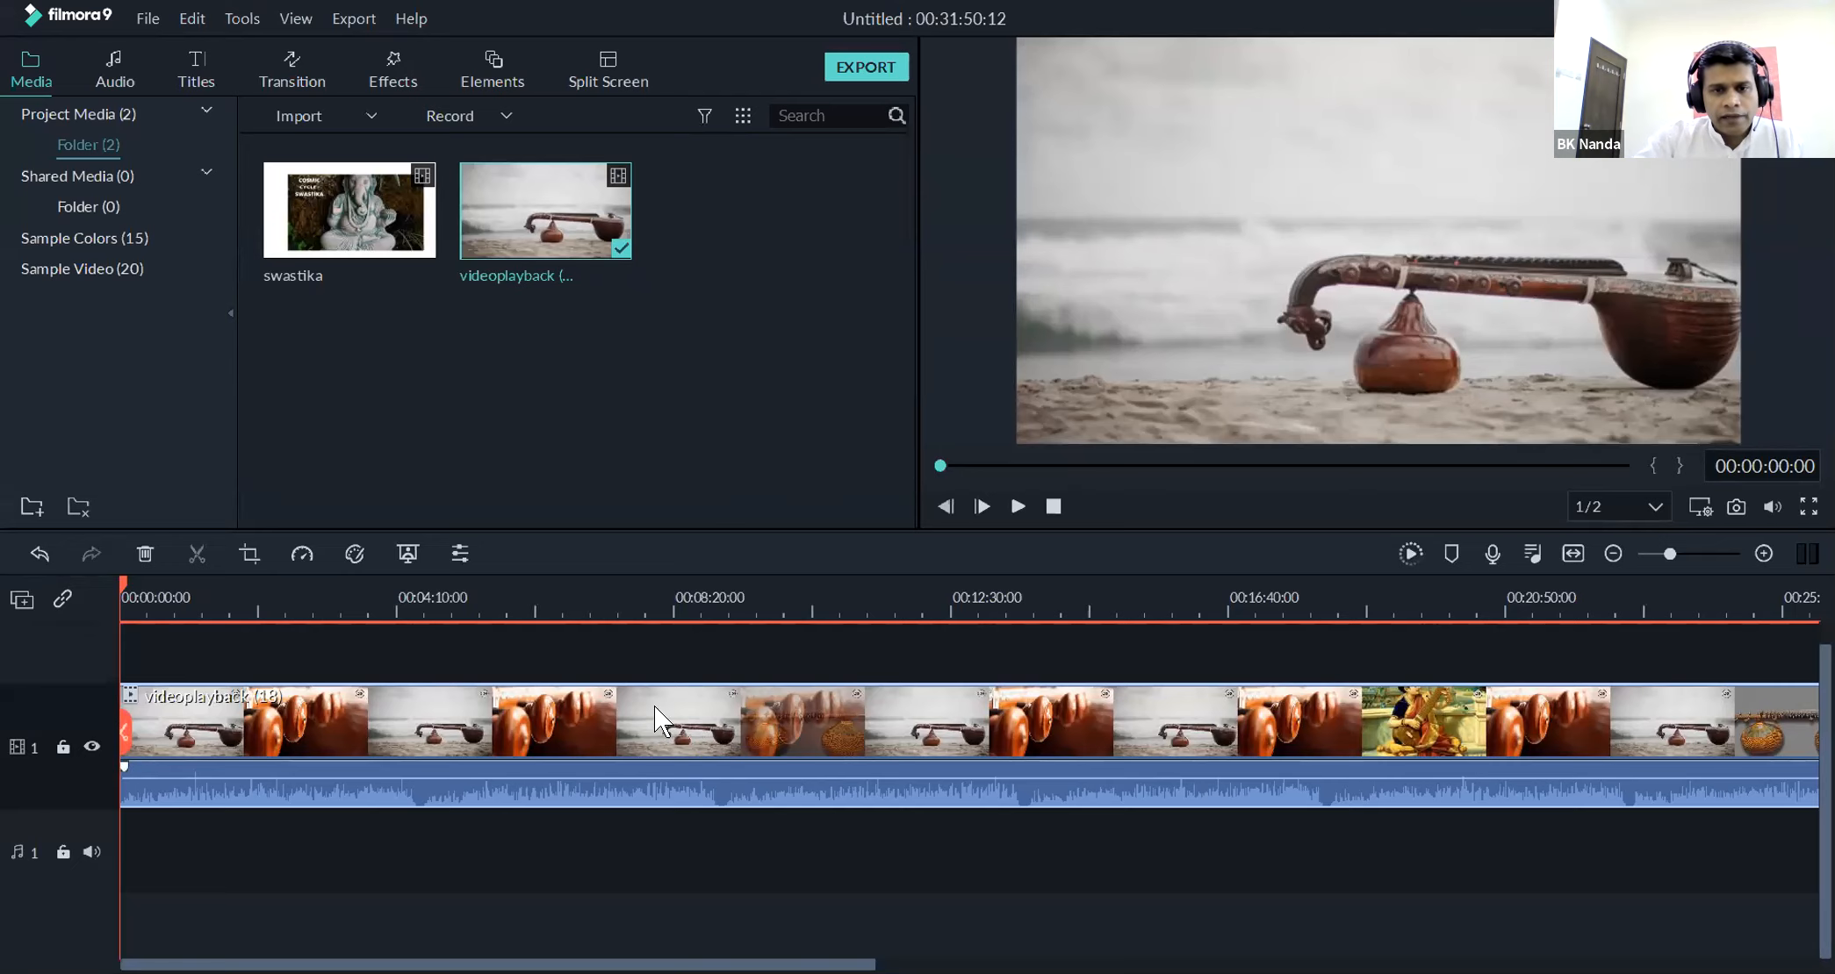
Detach the audio of the videoplayback (18) clip and delete both the video and the detached audio from the timeline
right_click(583, 741)
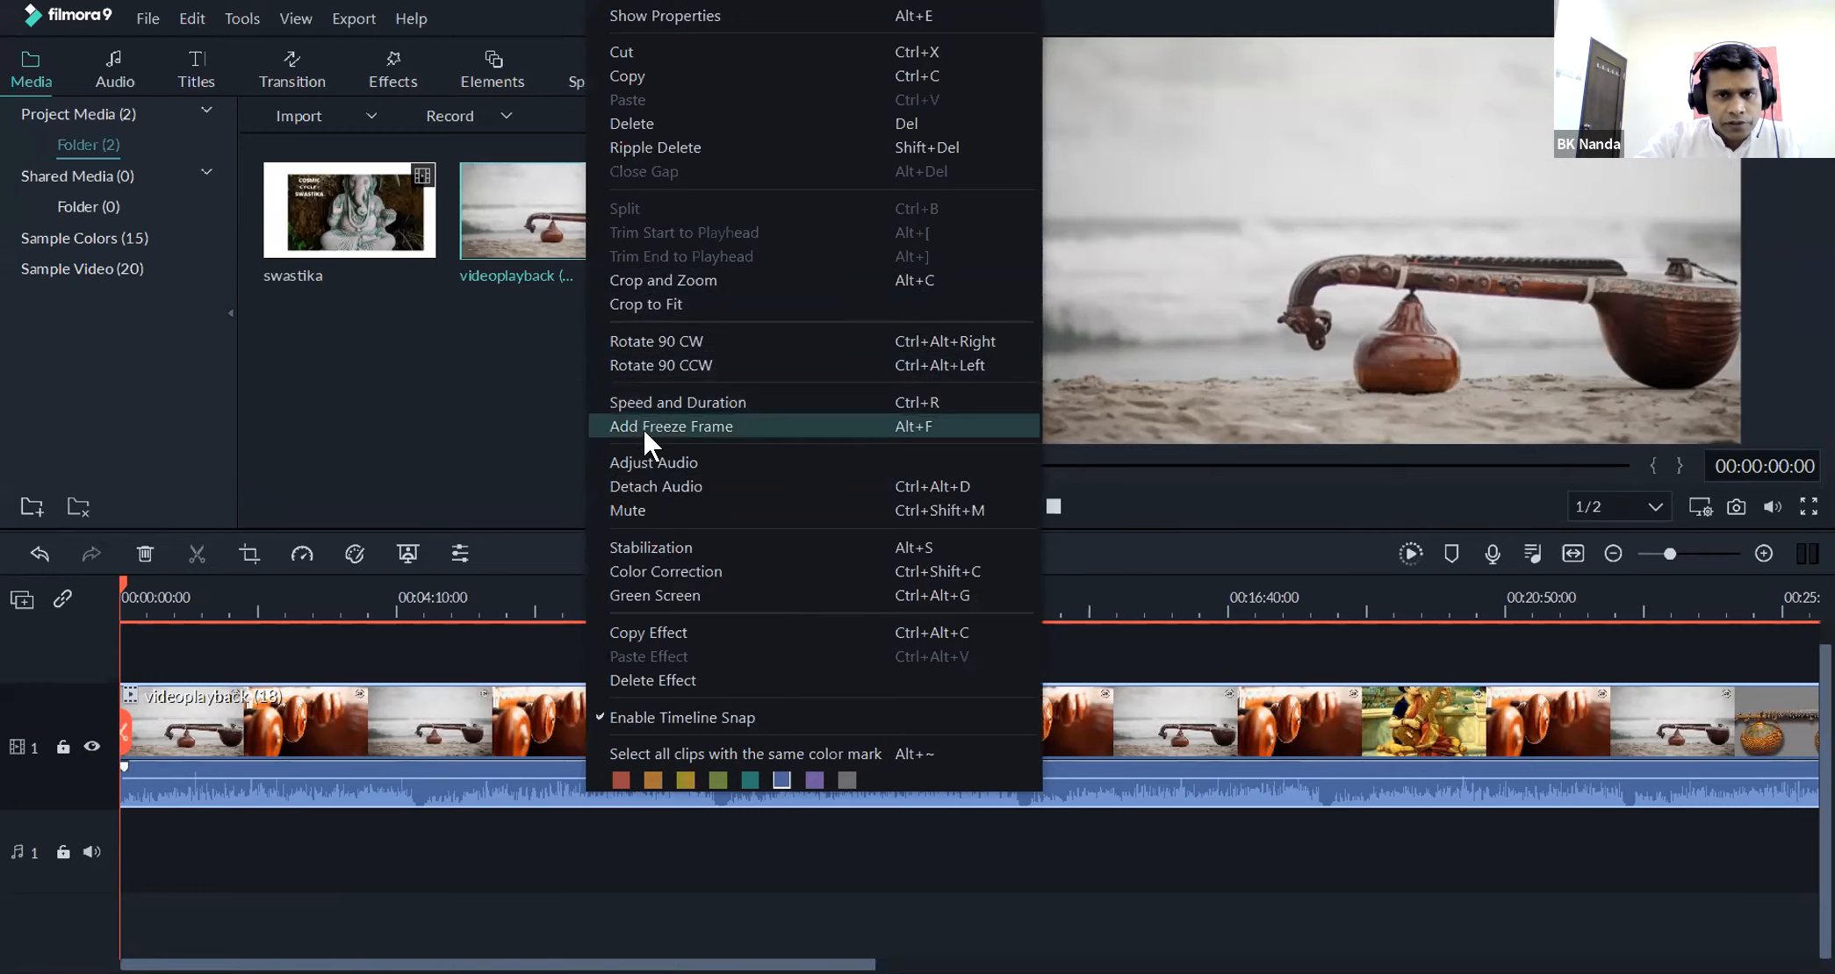
click(643, 483)
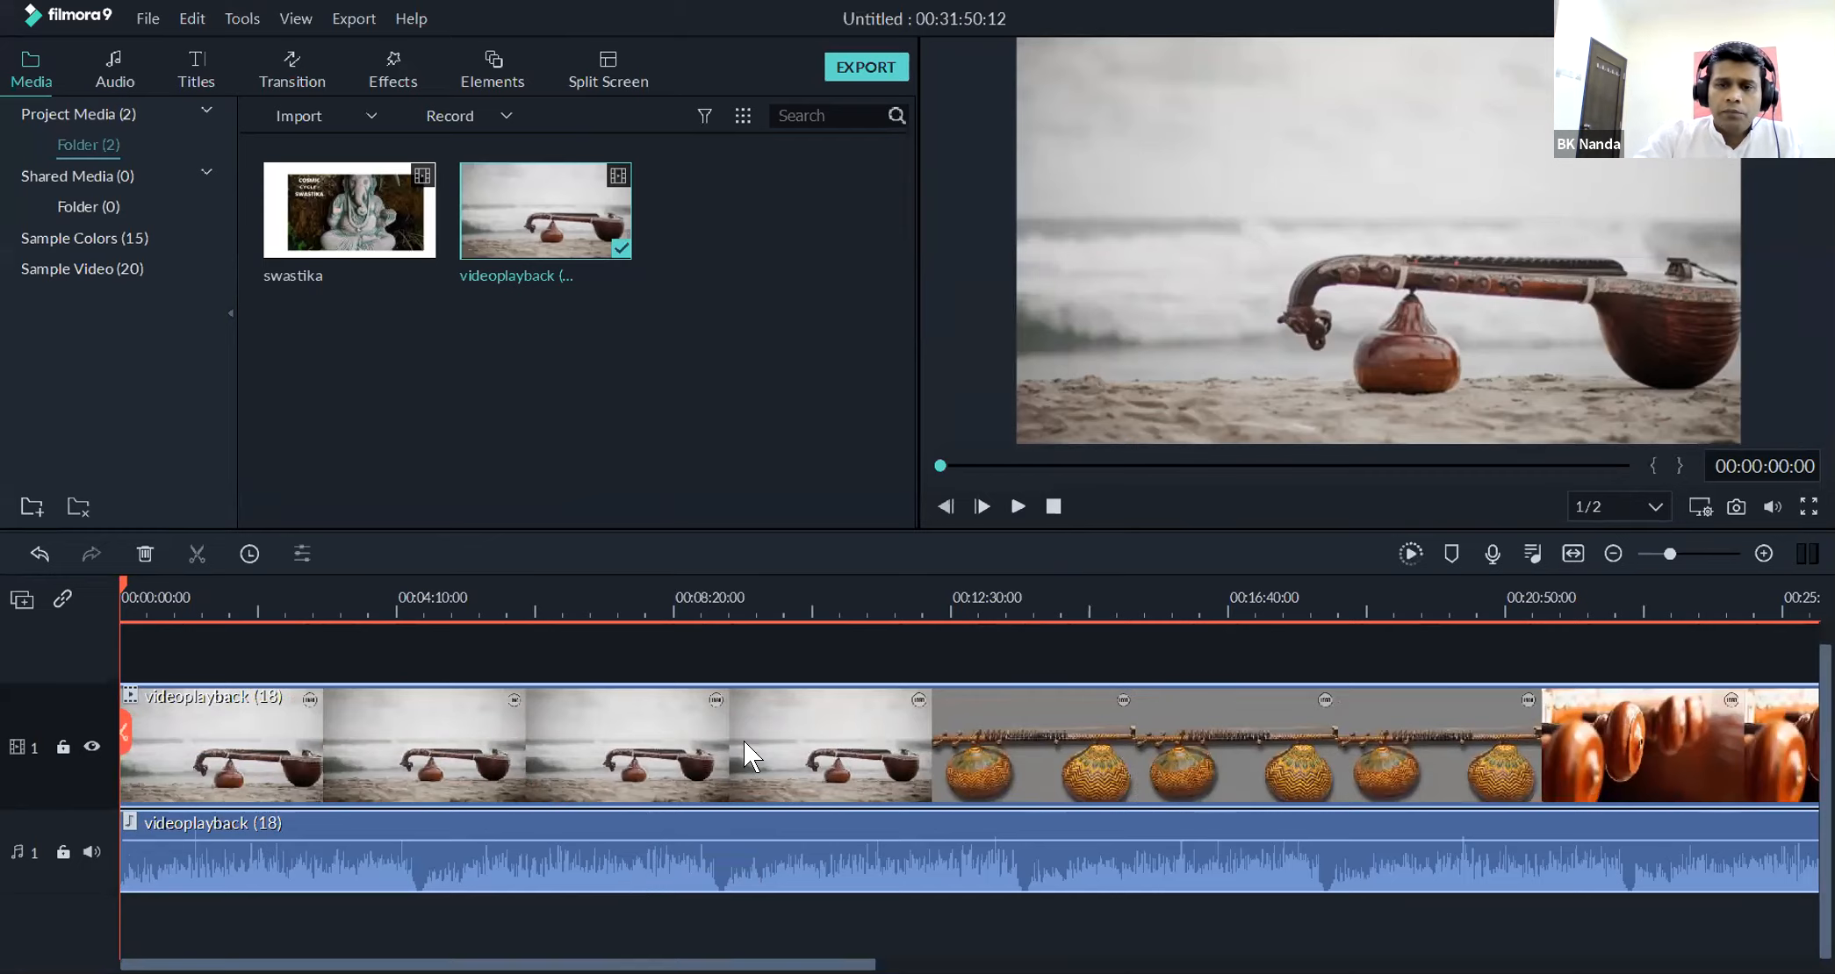
right_click(836, 728)
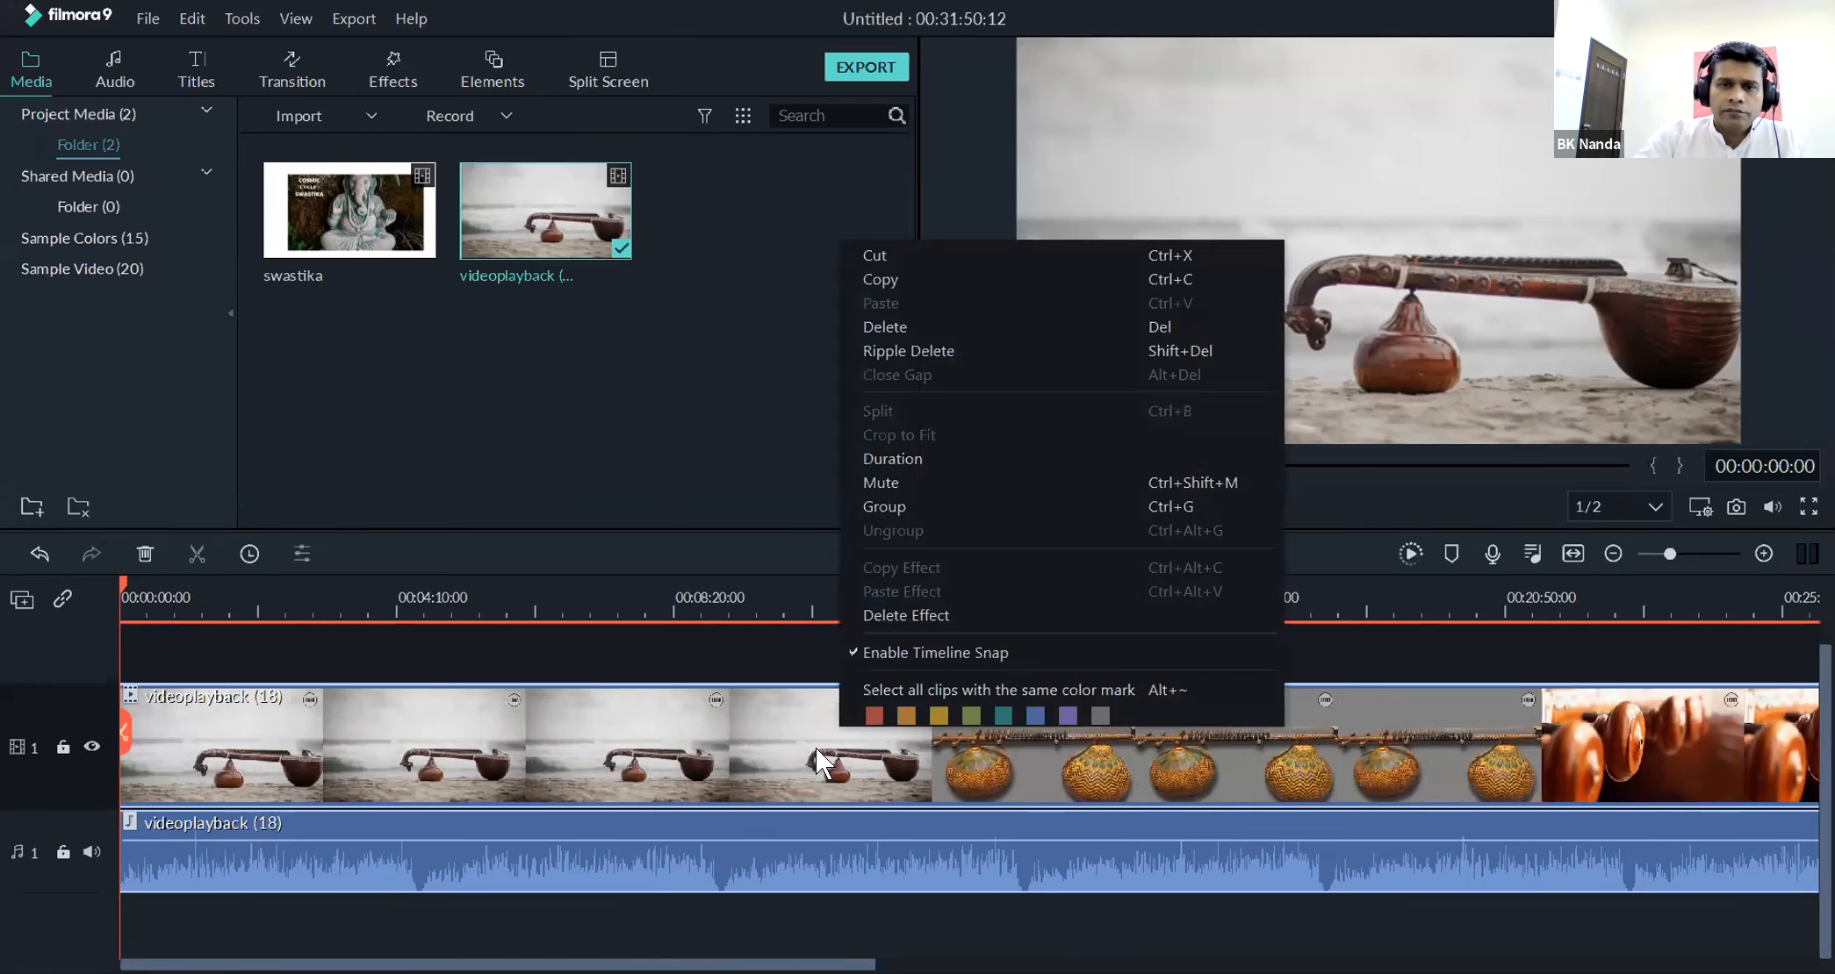
right_click(639, 727)
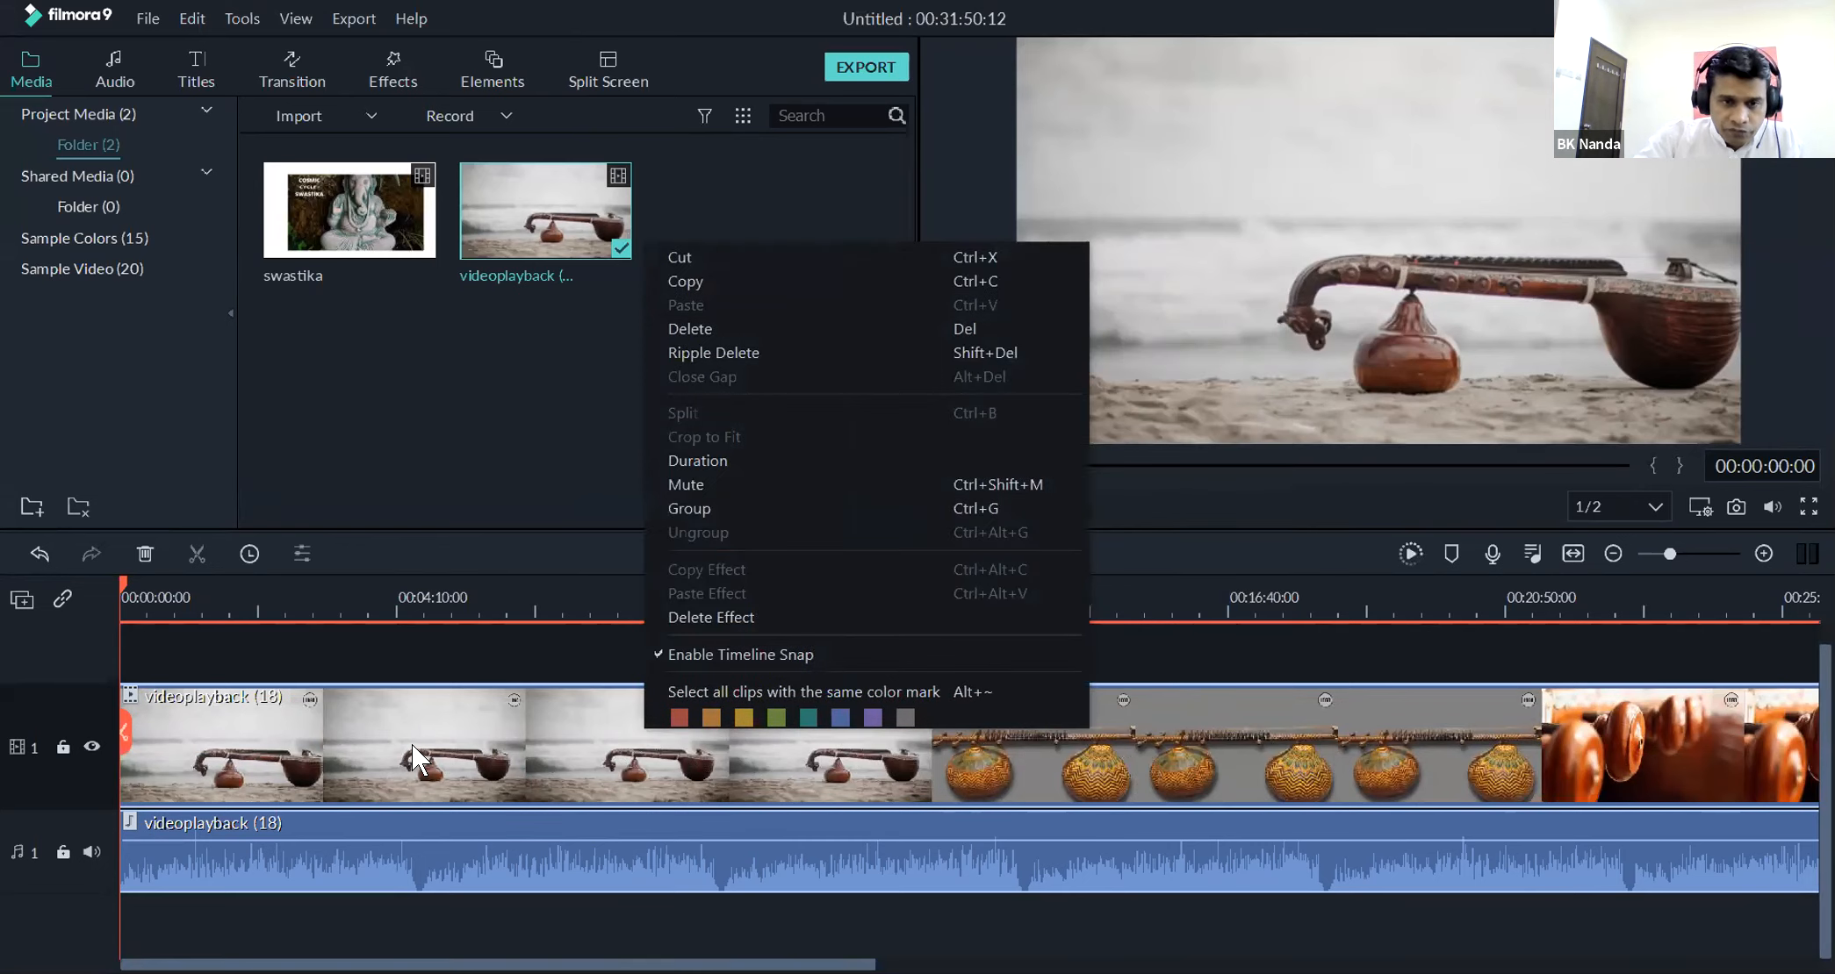
right_click(495, 743)
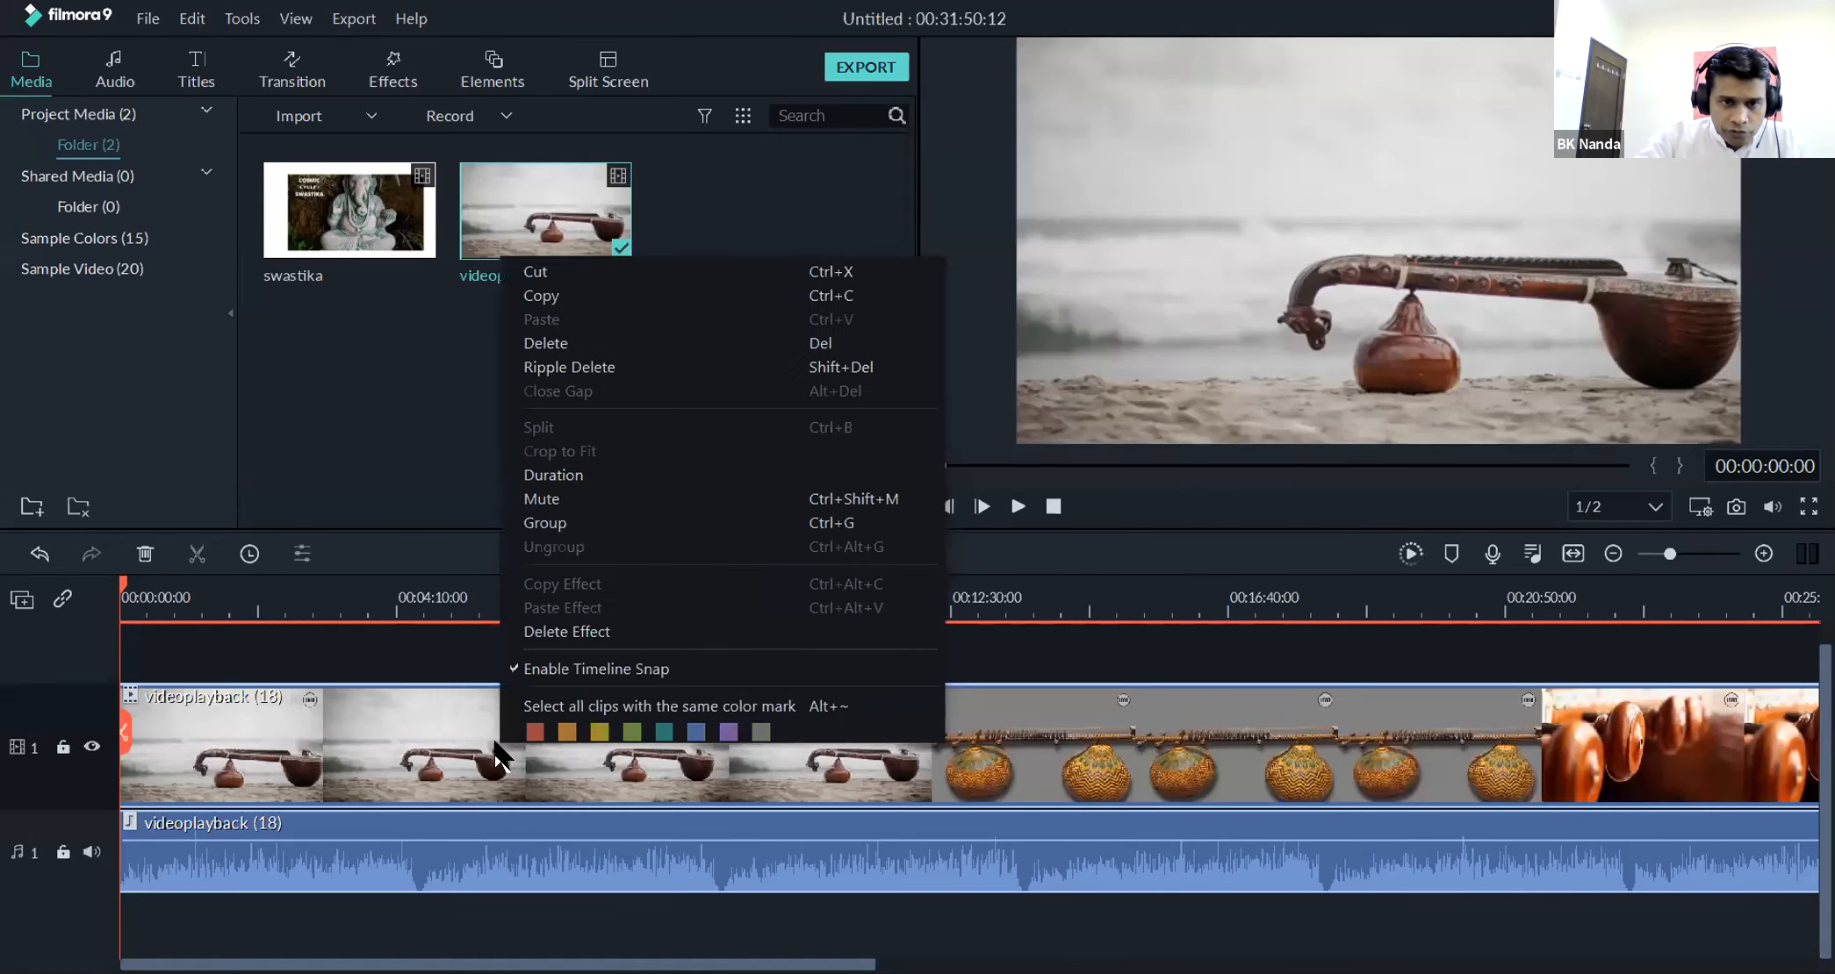
click(606, 342)
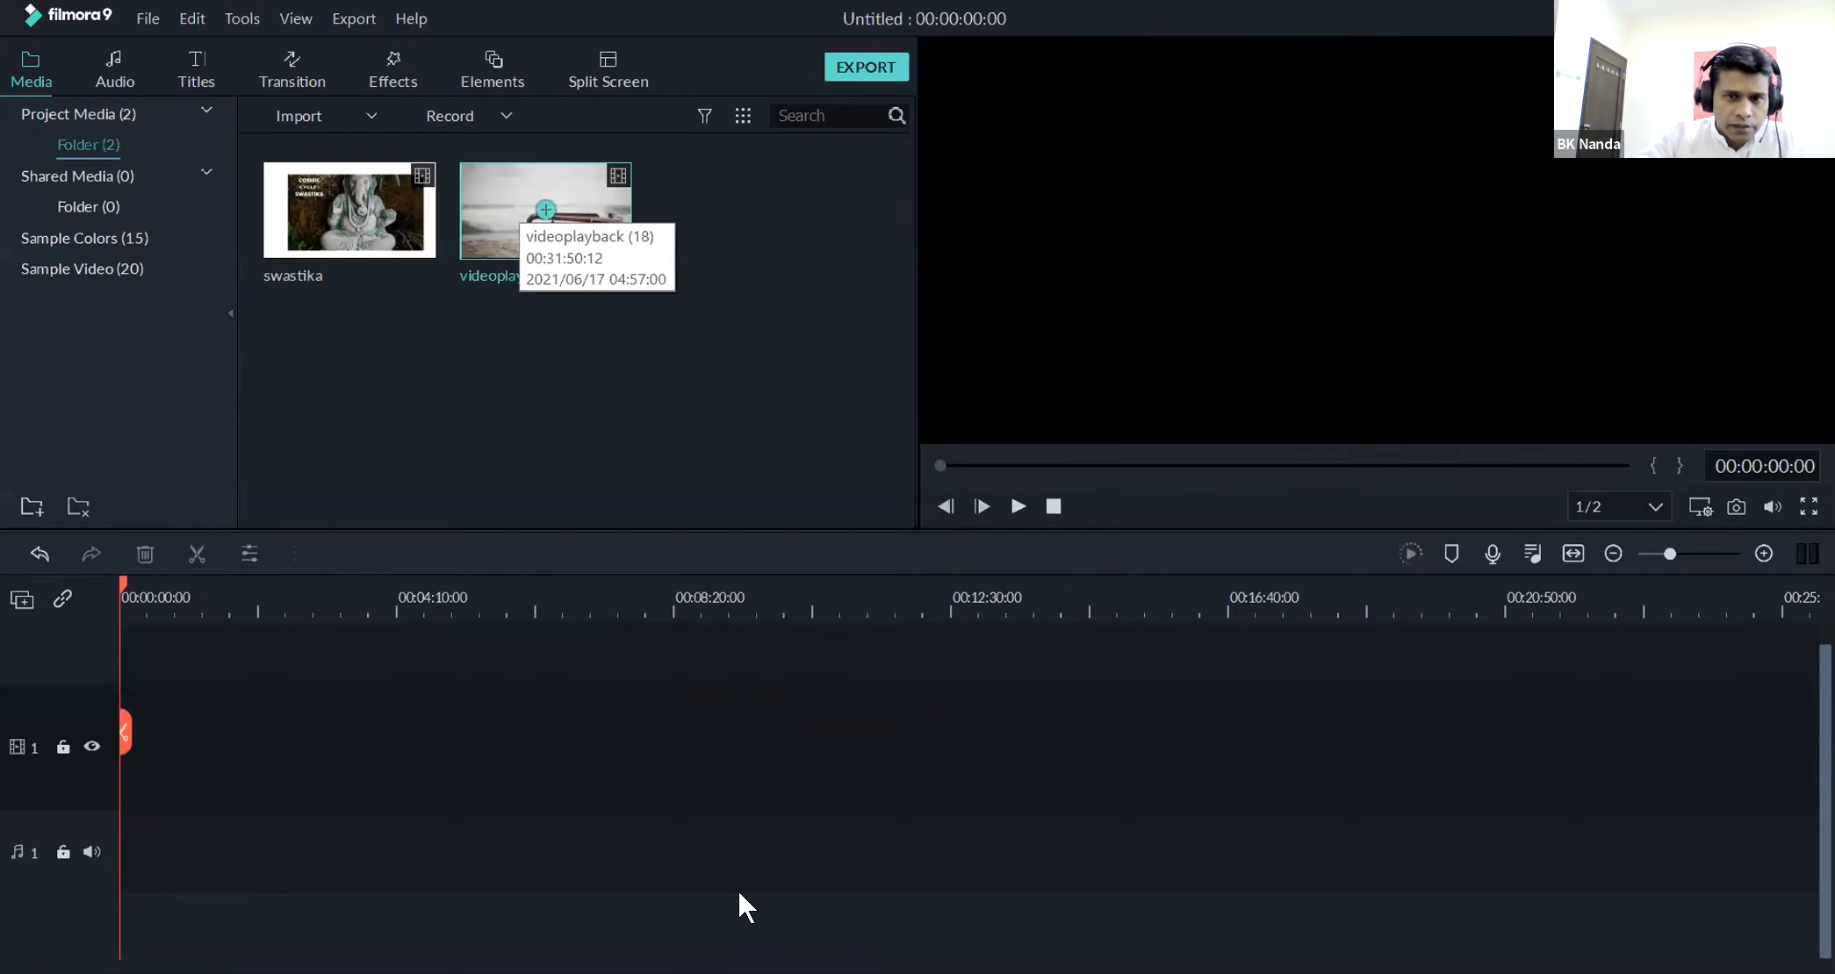
Place the videoplayback (18) clip at the start of video track 1 and detach its audio onto the audio track
drag(519, 218, 116, 752)
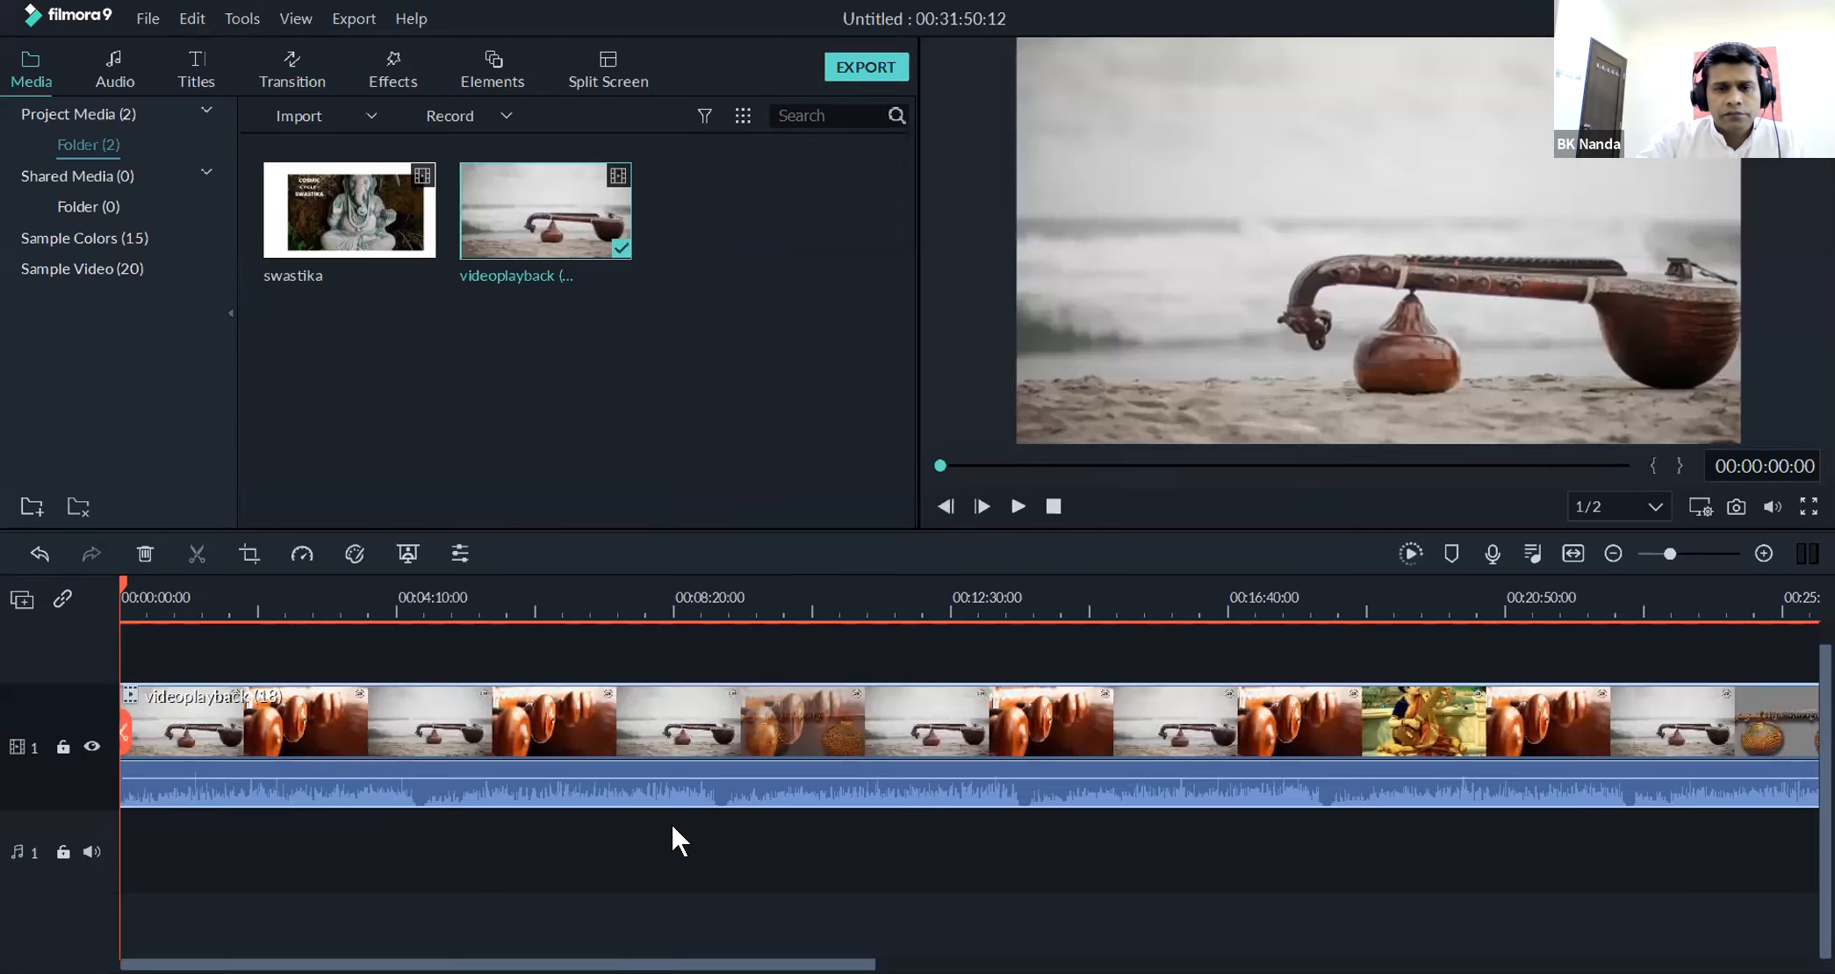
right_click(689, 747)
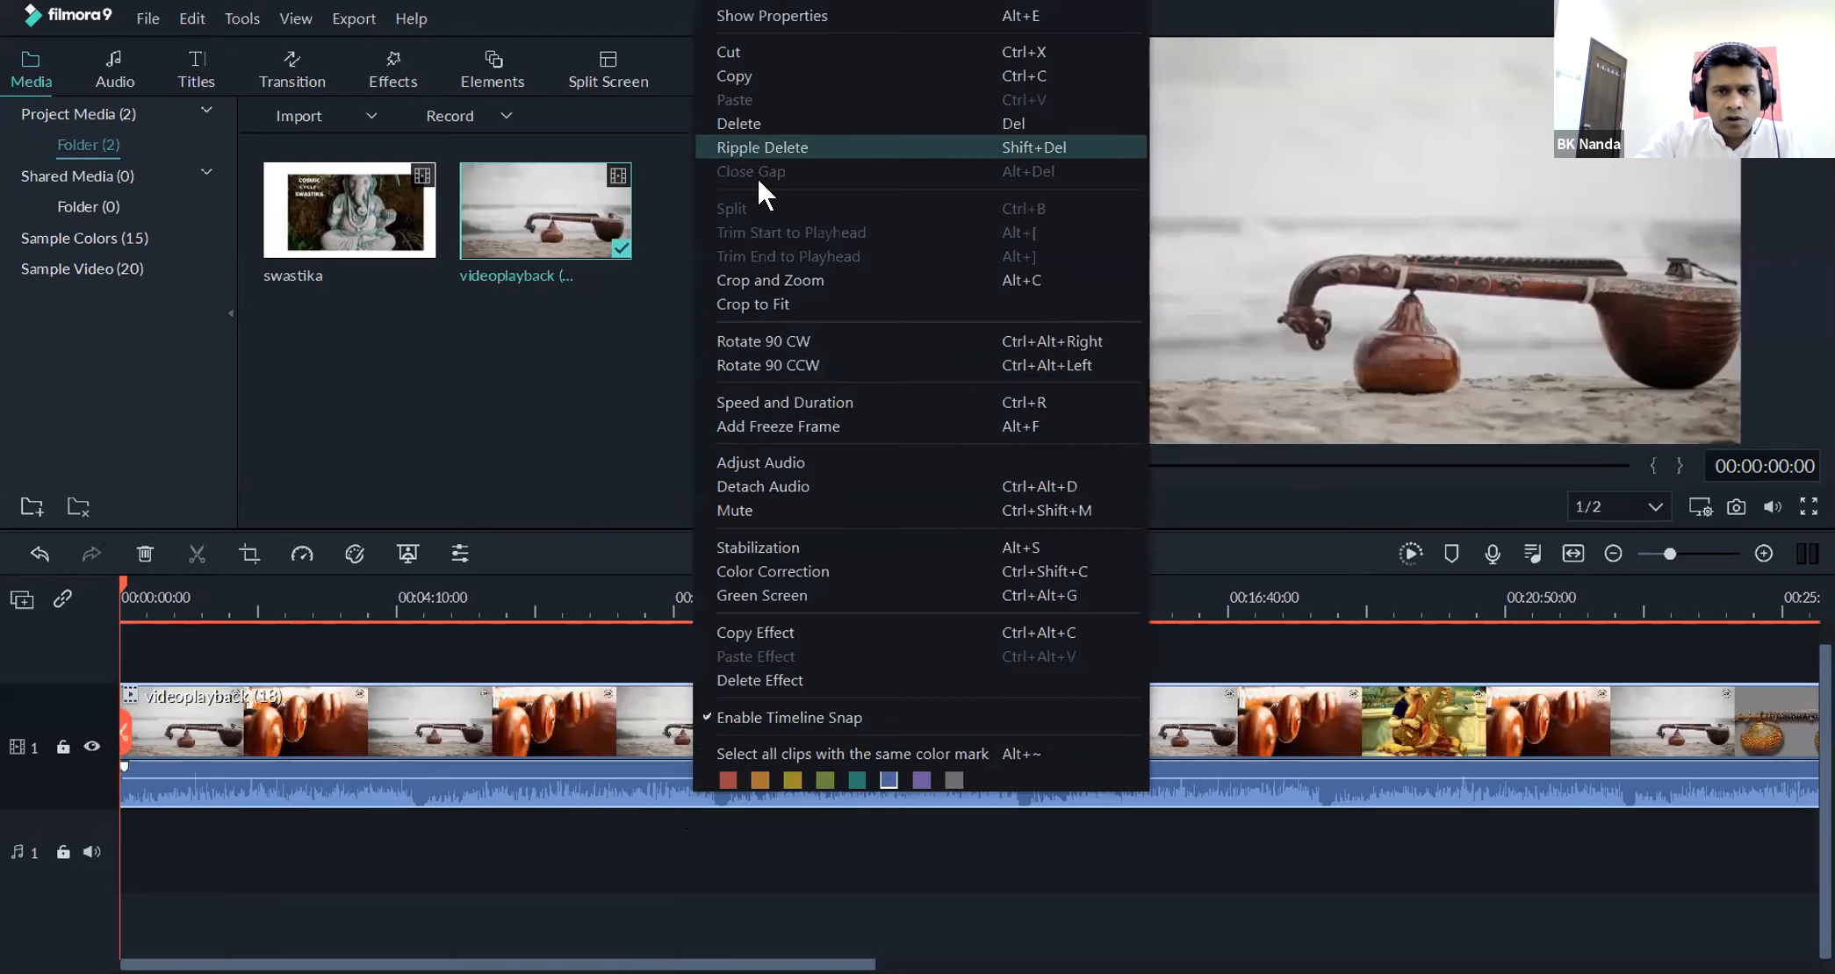
click(802, 485)
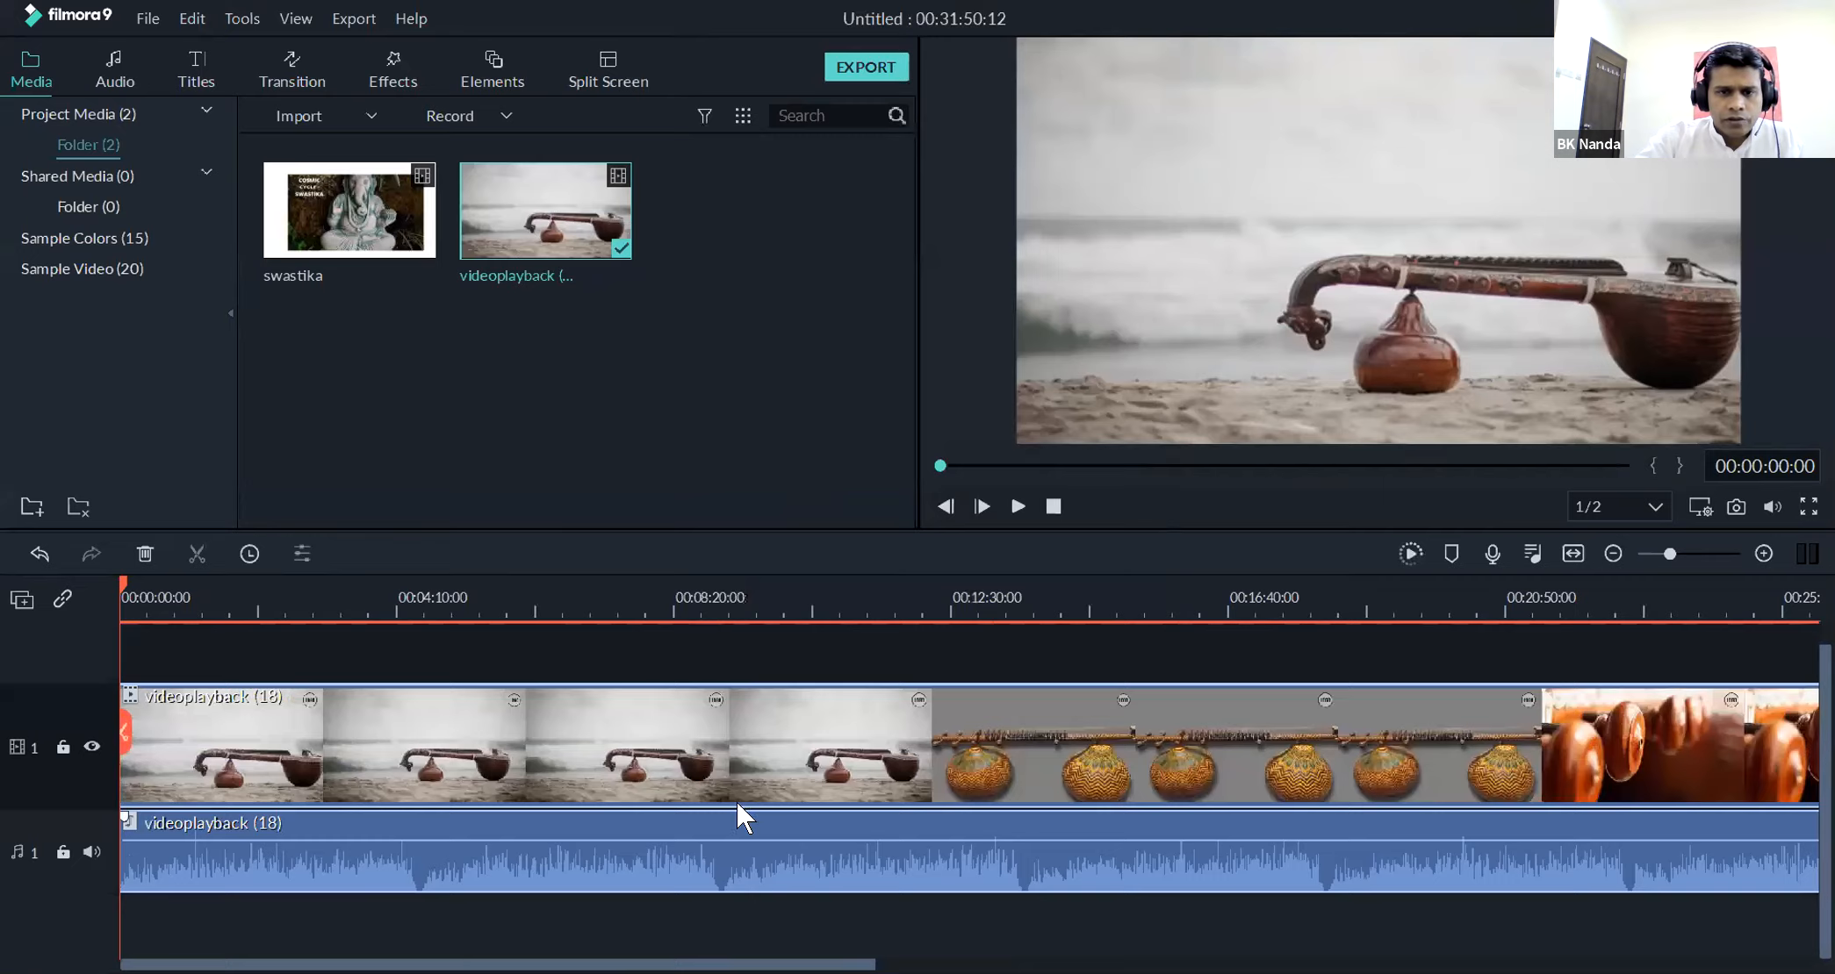
Delete the video and its detached audio from the timeline, and place the videoplayback (18) clip back at the start of video track 1
right_click(525, 715)
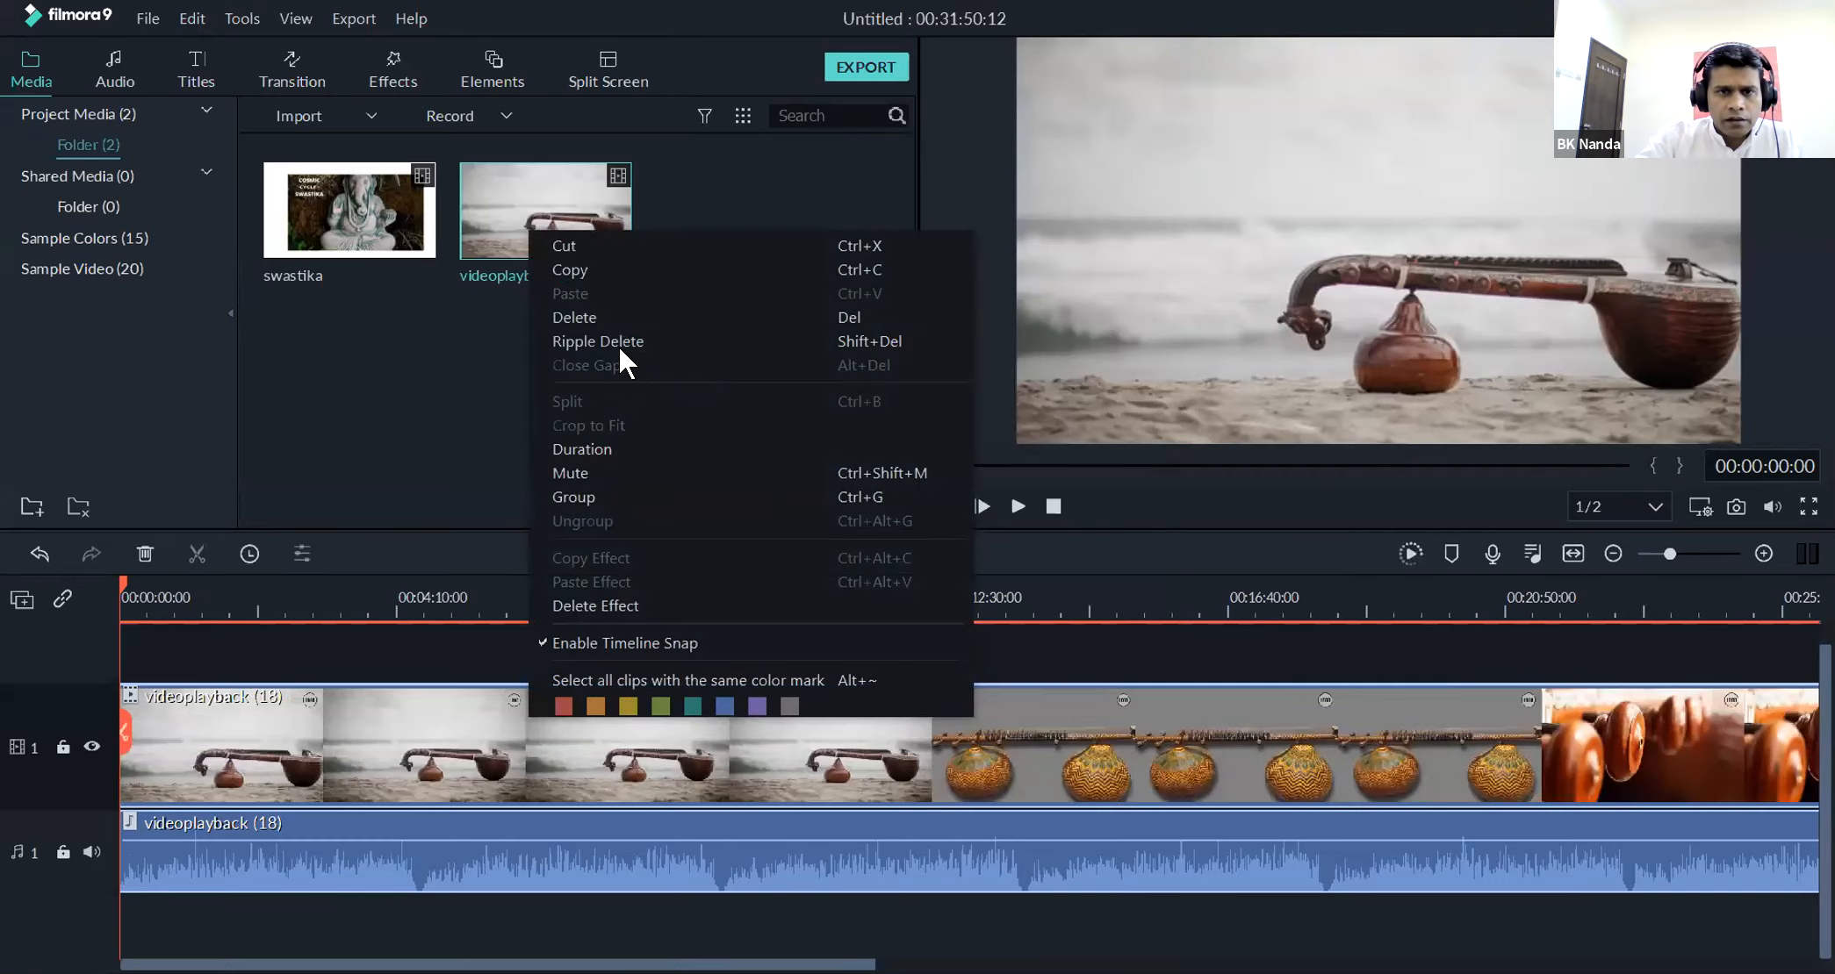
click(603, 315)
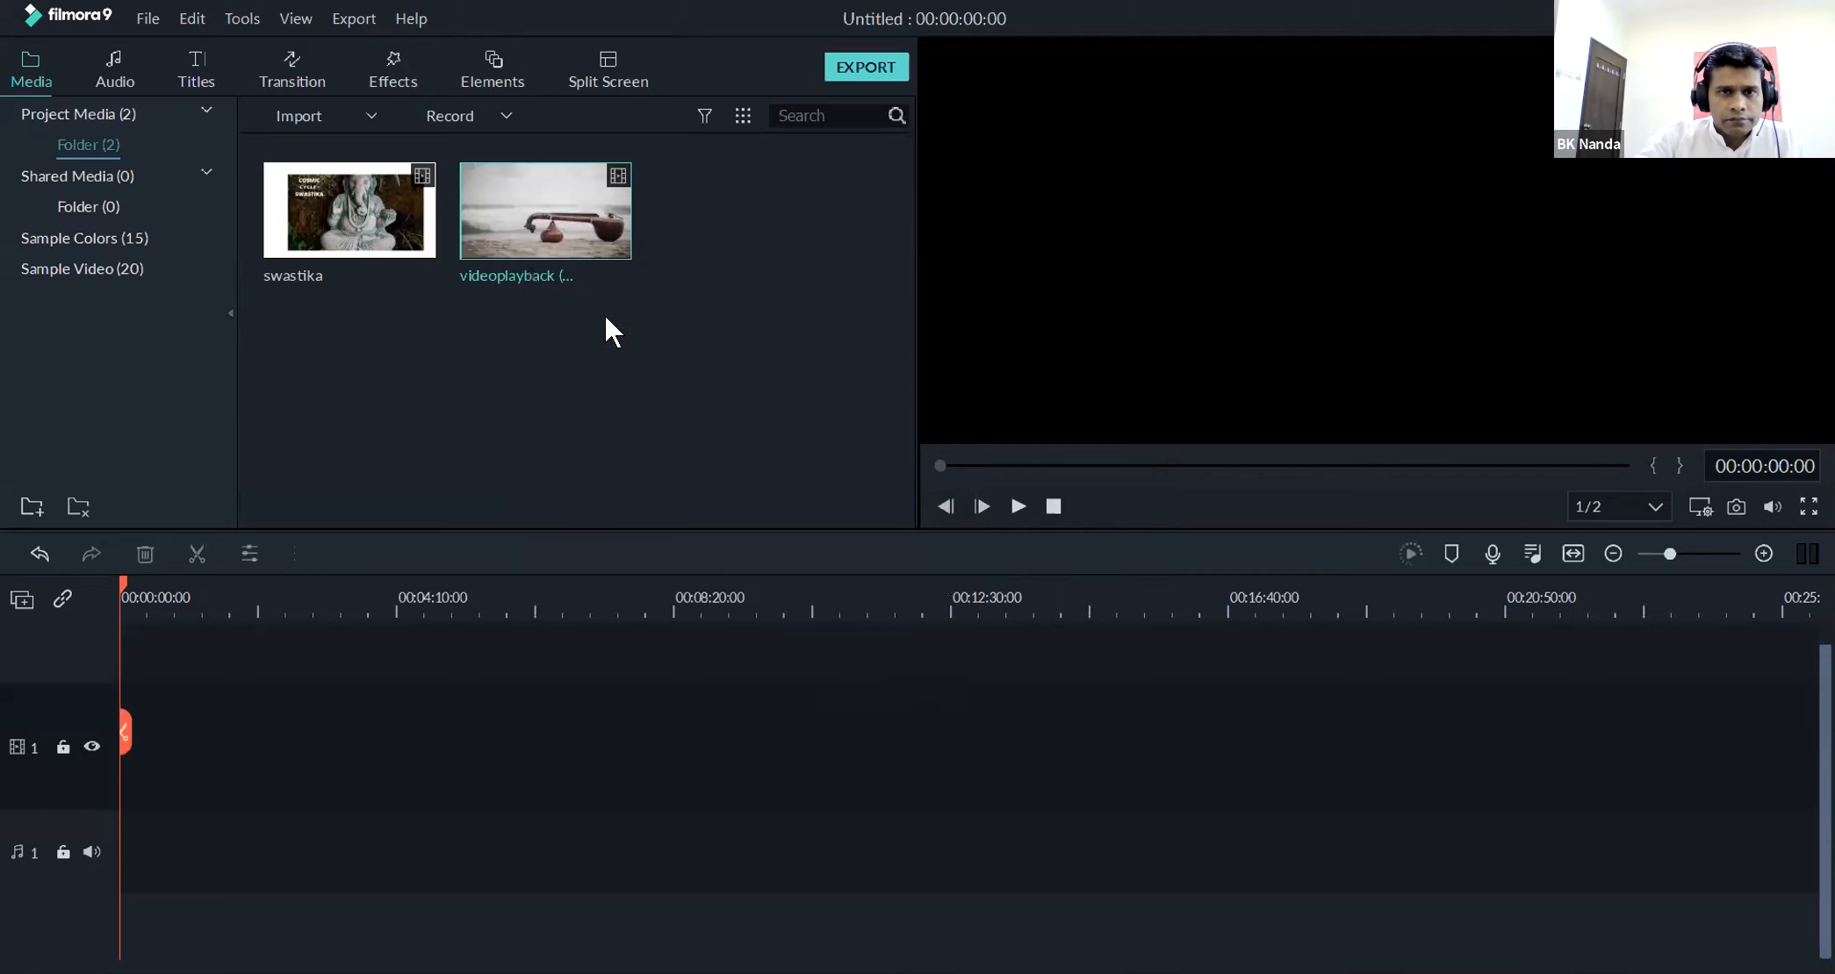
drag(526, 181, 105, 759)
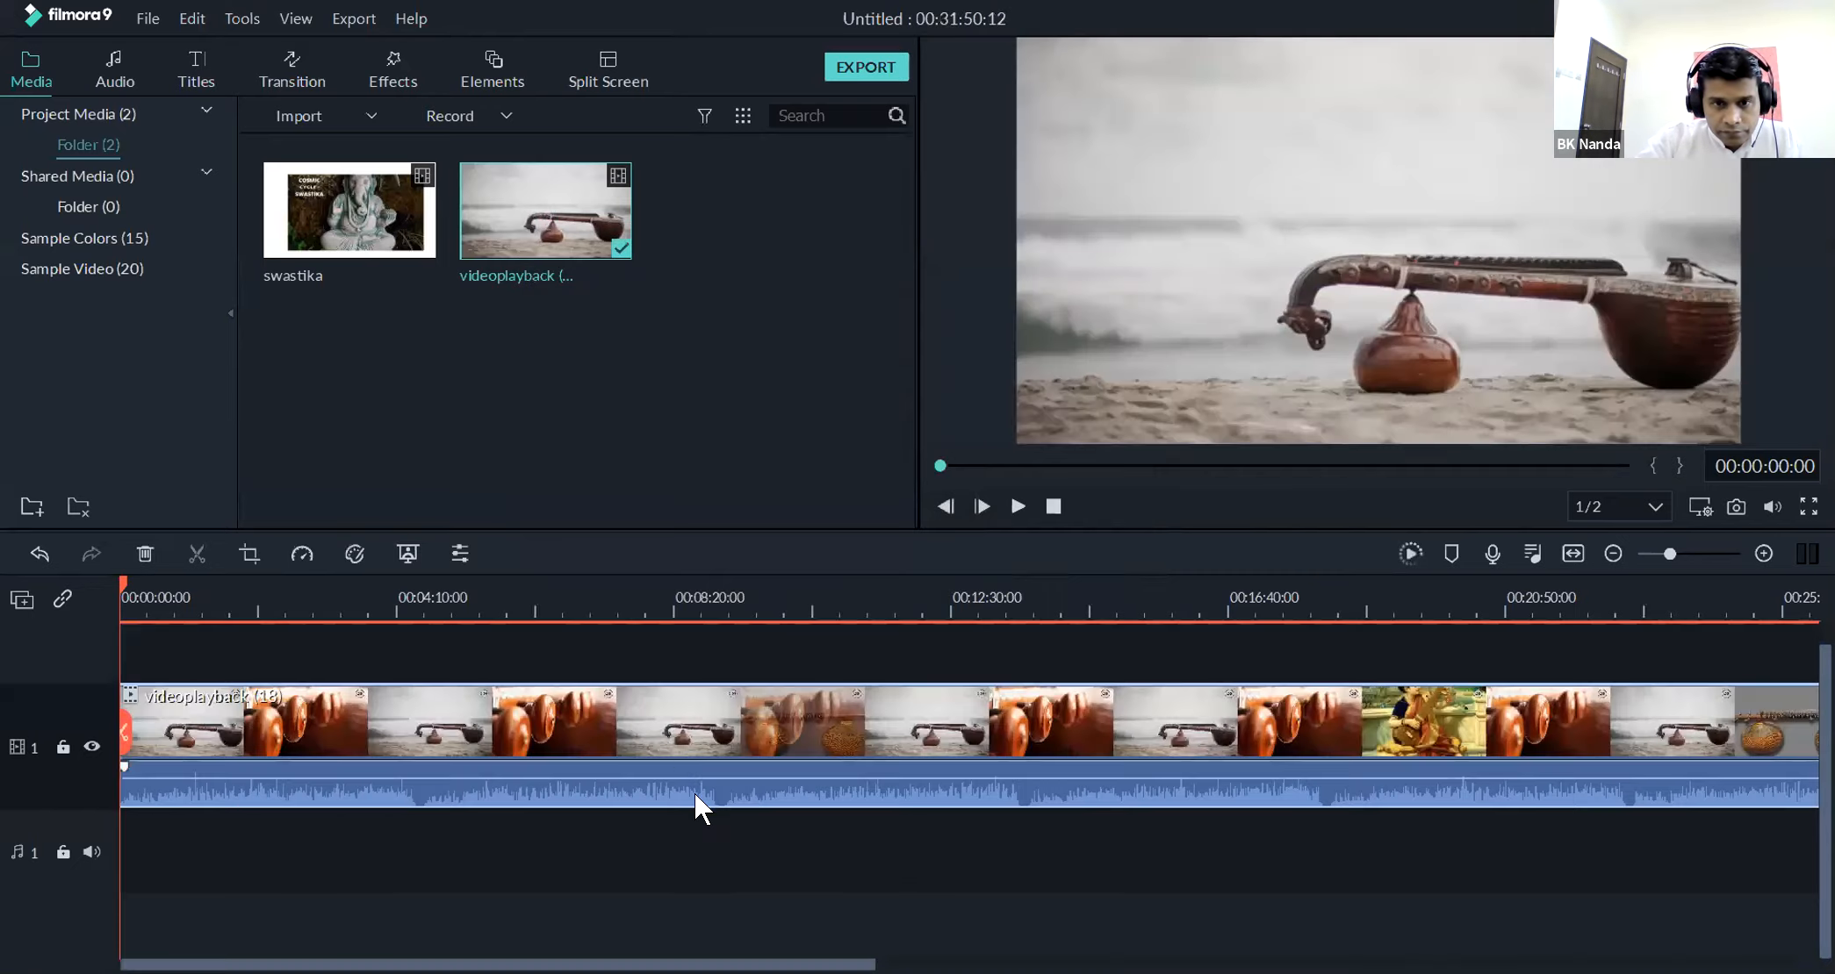
Detach the audio of the videoplayback (18) clip and delete only its video part, keeping the audio on audio track 1
right_click(694, 793)
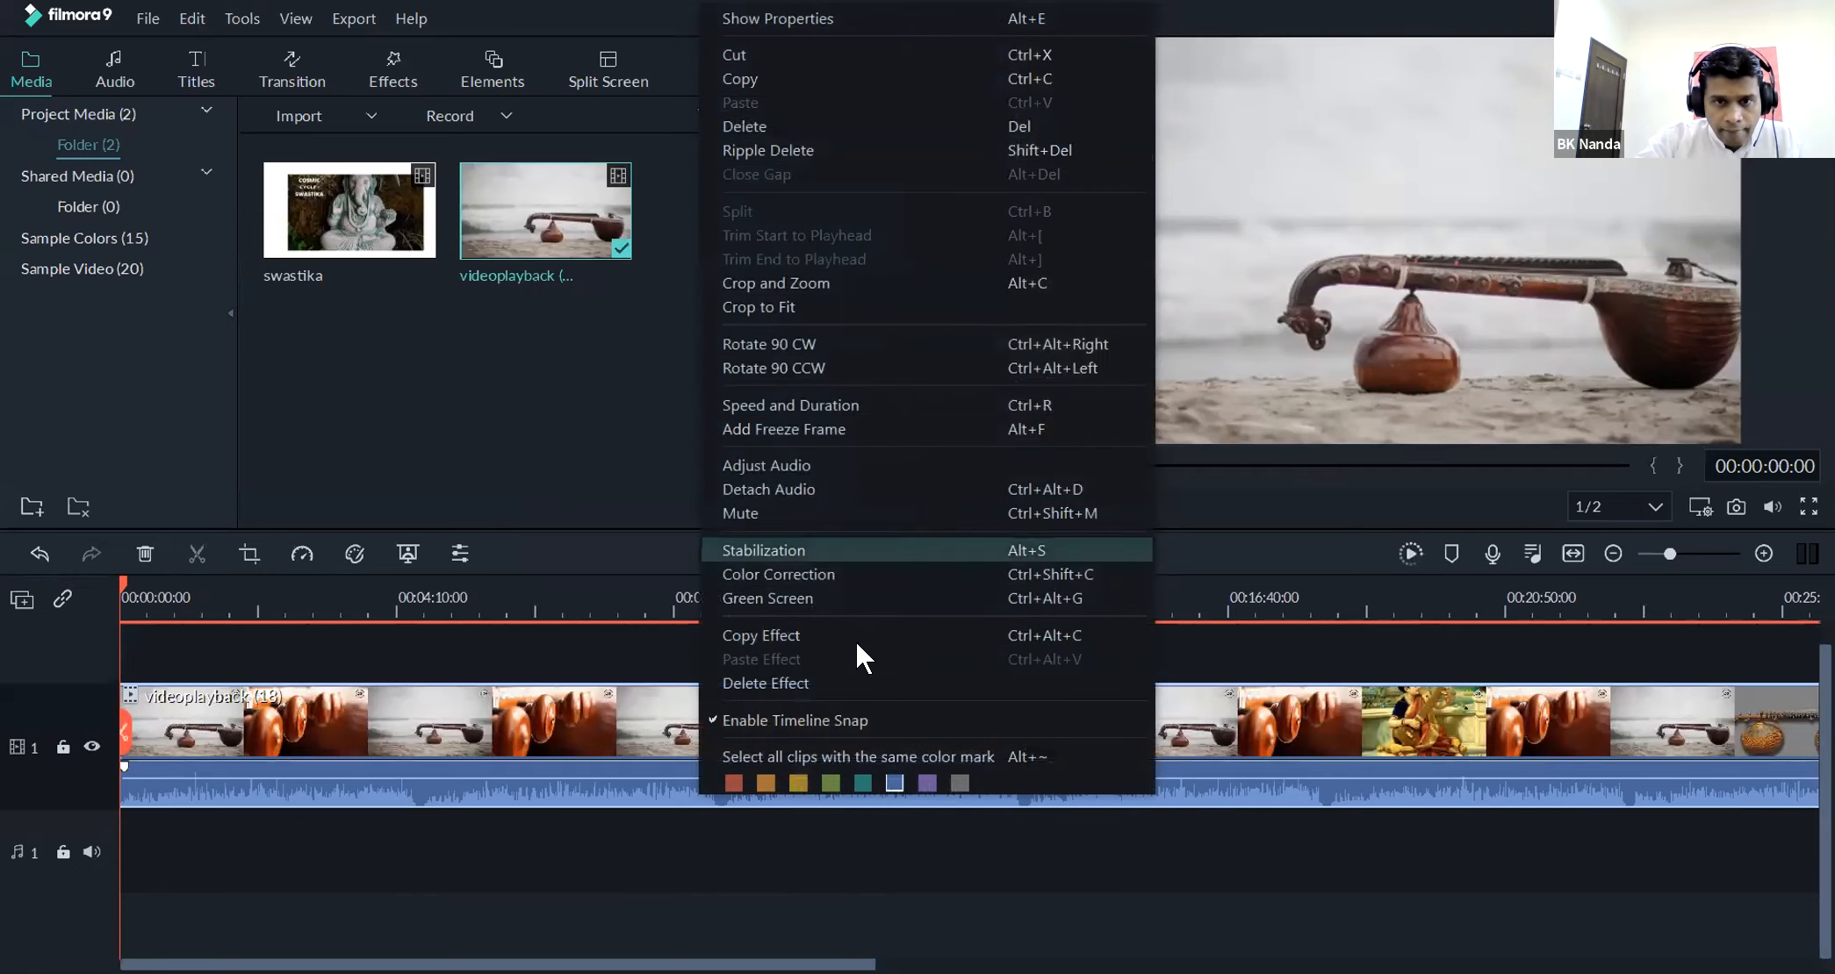
click(806, 489)
right_click(569, 883)
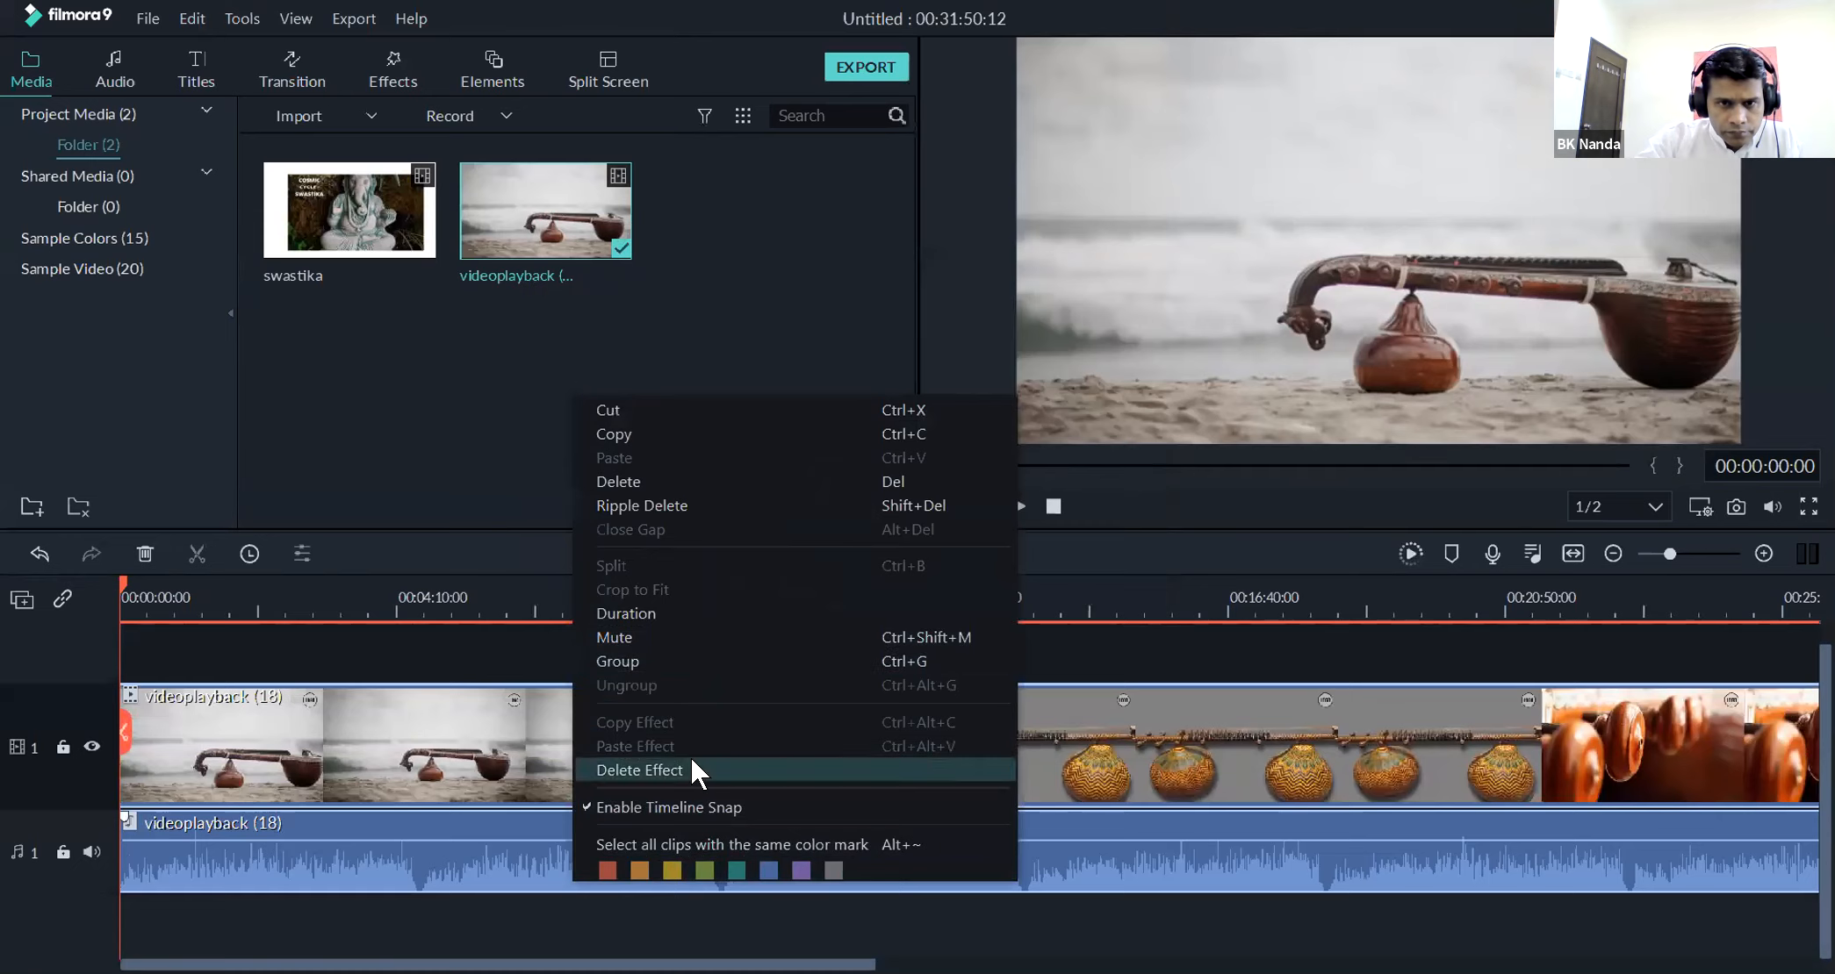
right_click(474, 751)
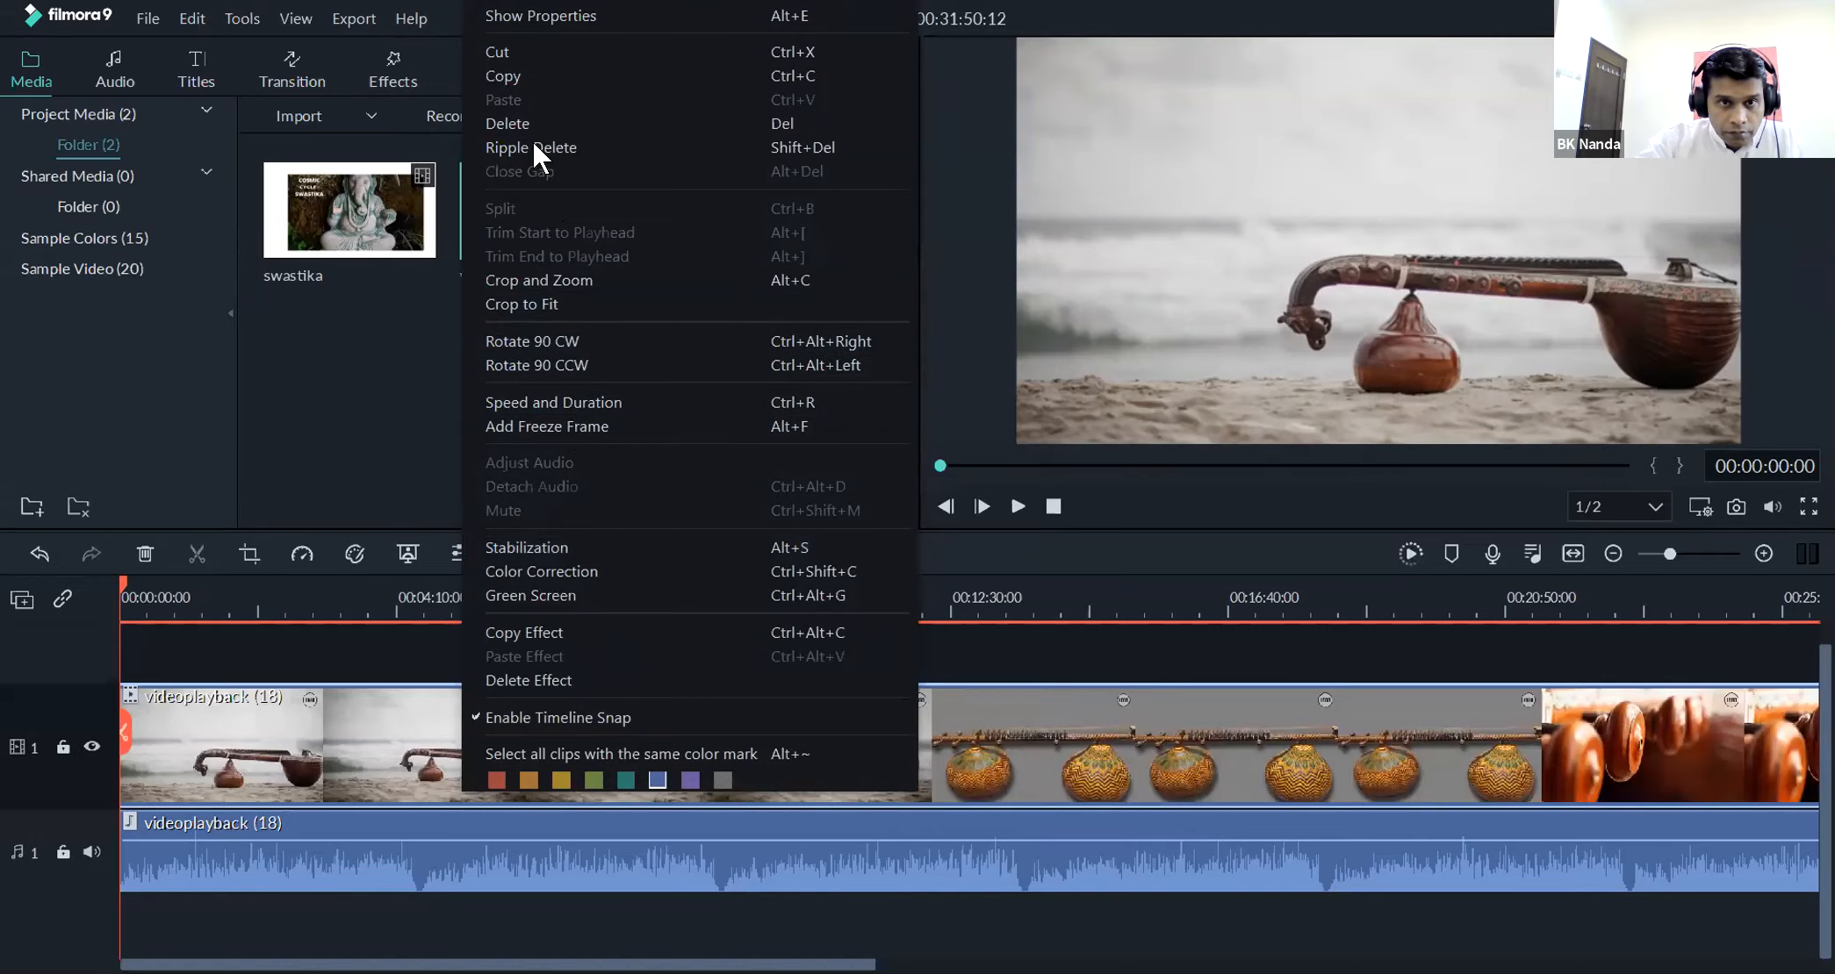
click(529, 116)
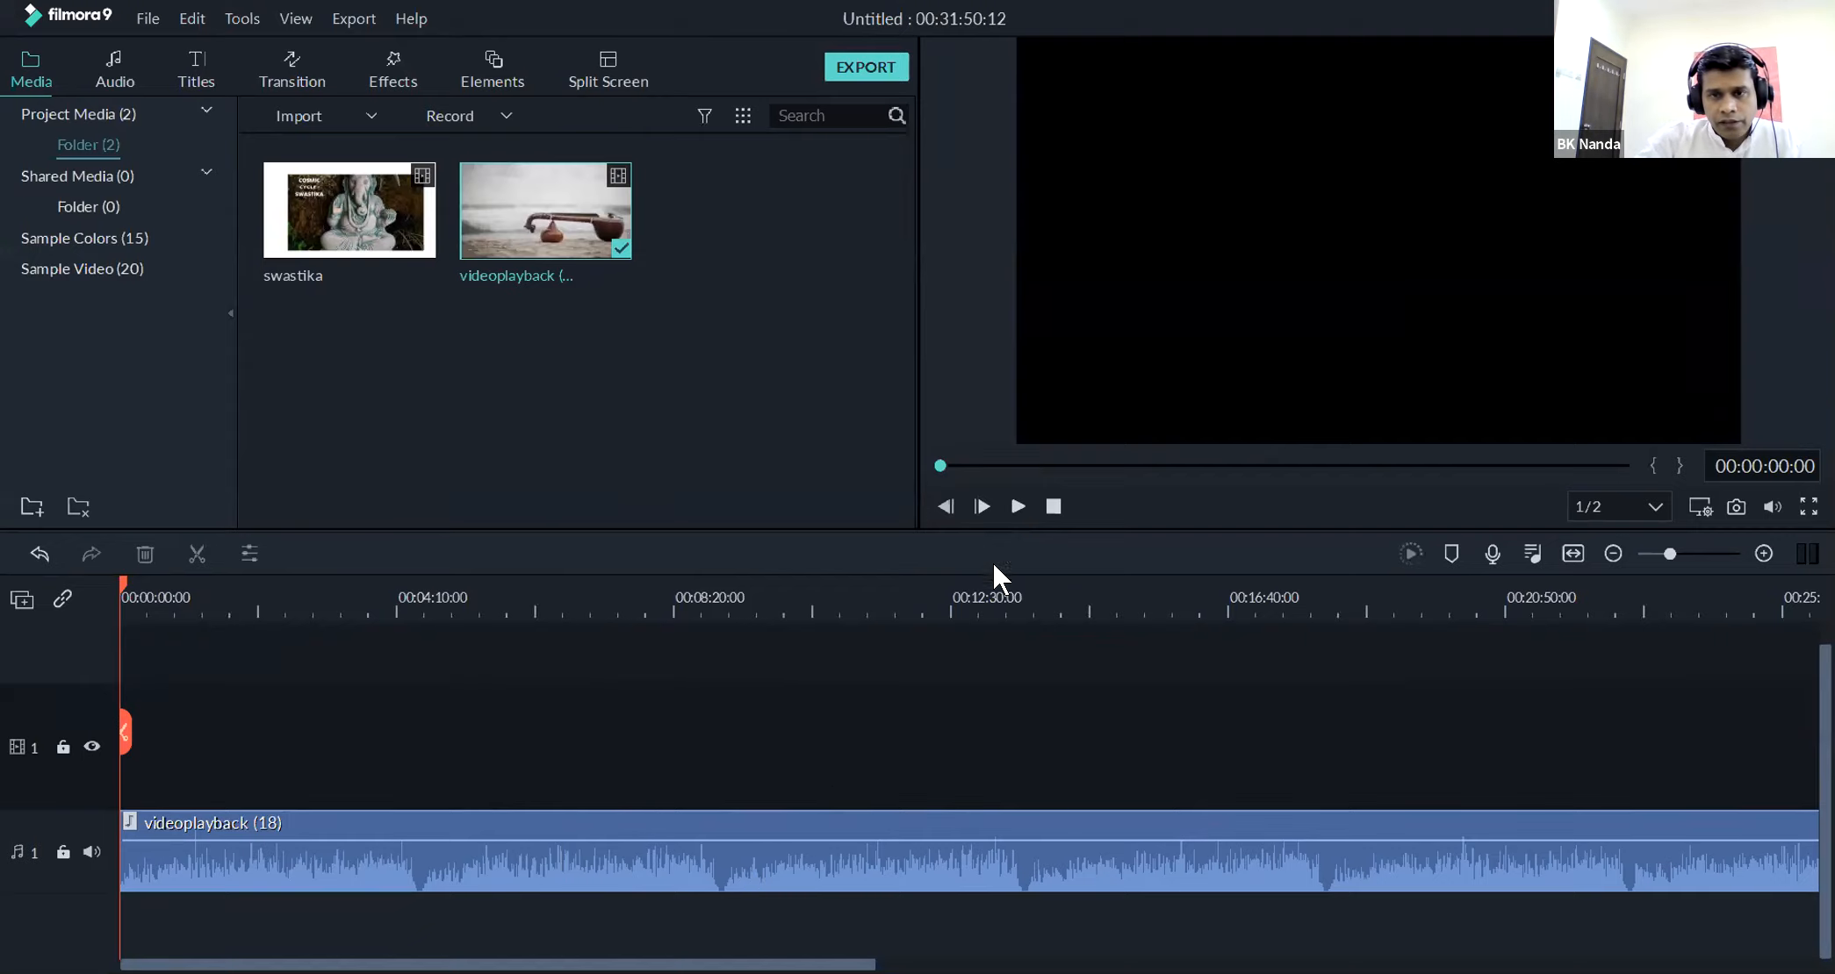
Play the opening seconds of the audio-only timeline and stop the playback
click(1014, 506)
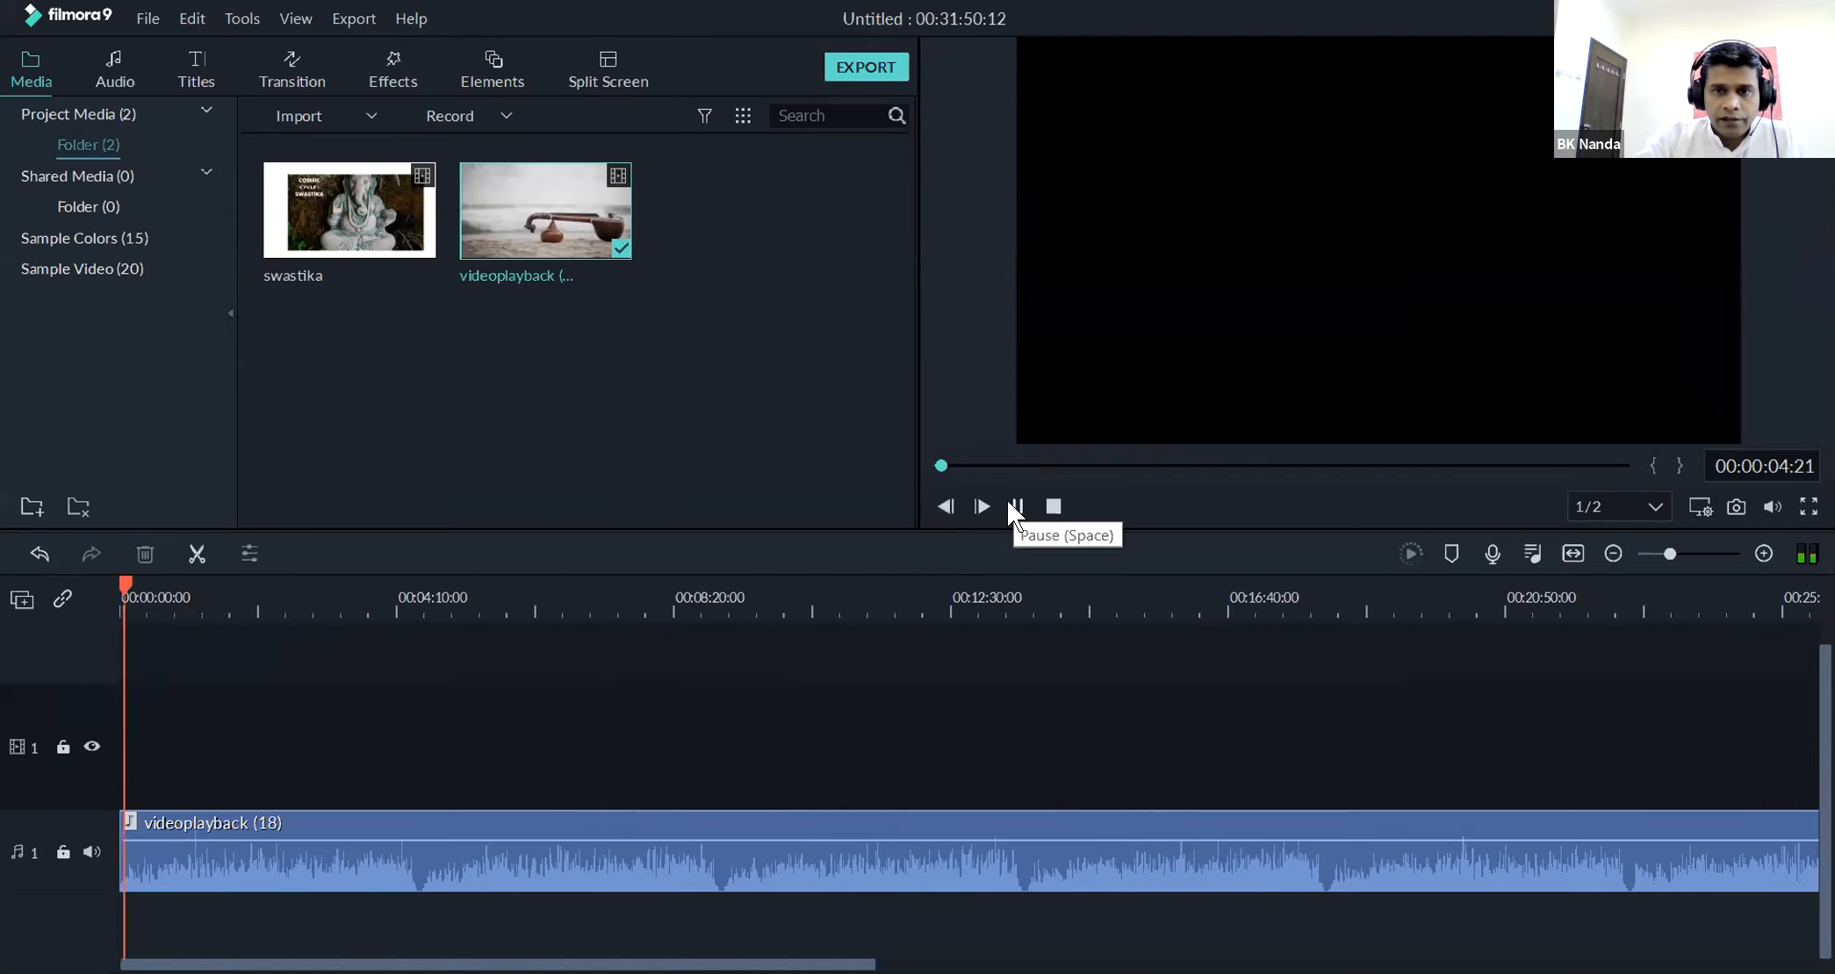
click(1053, 507)
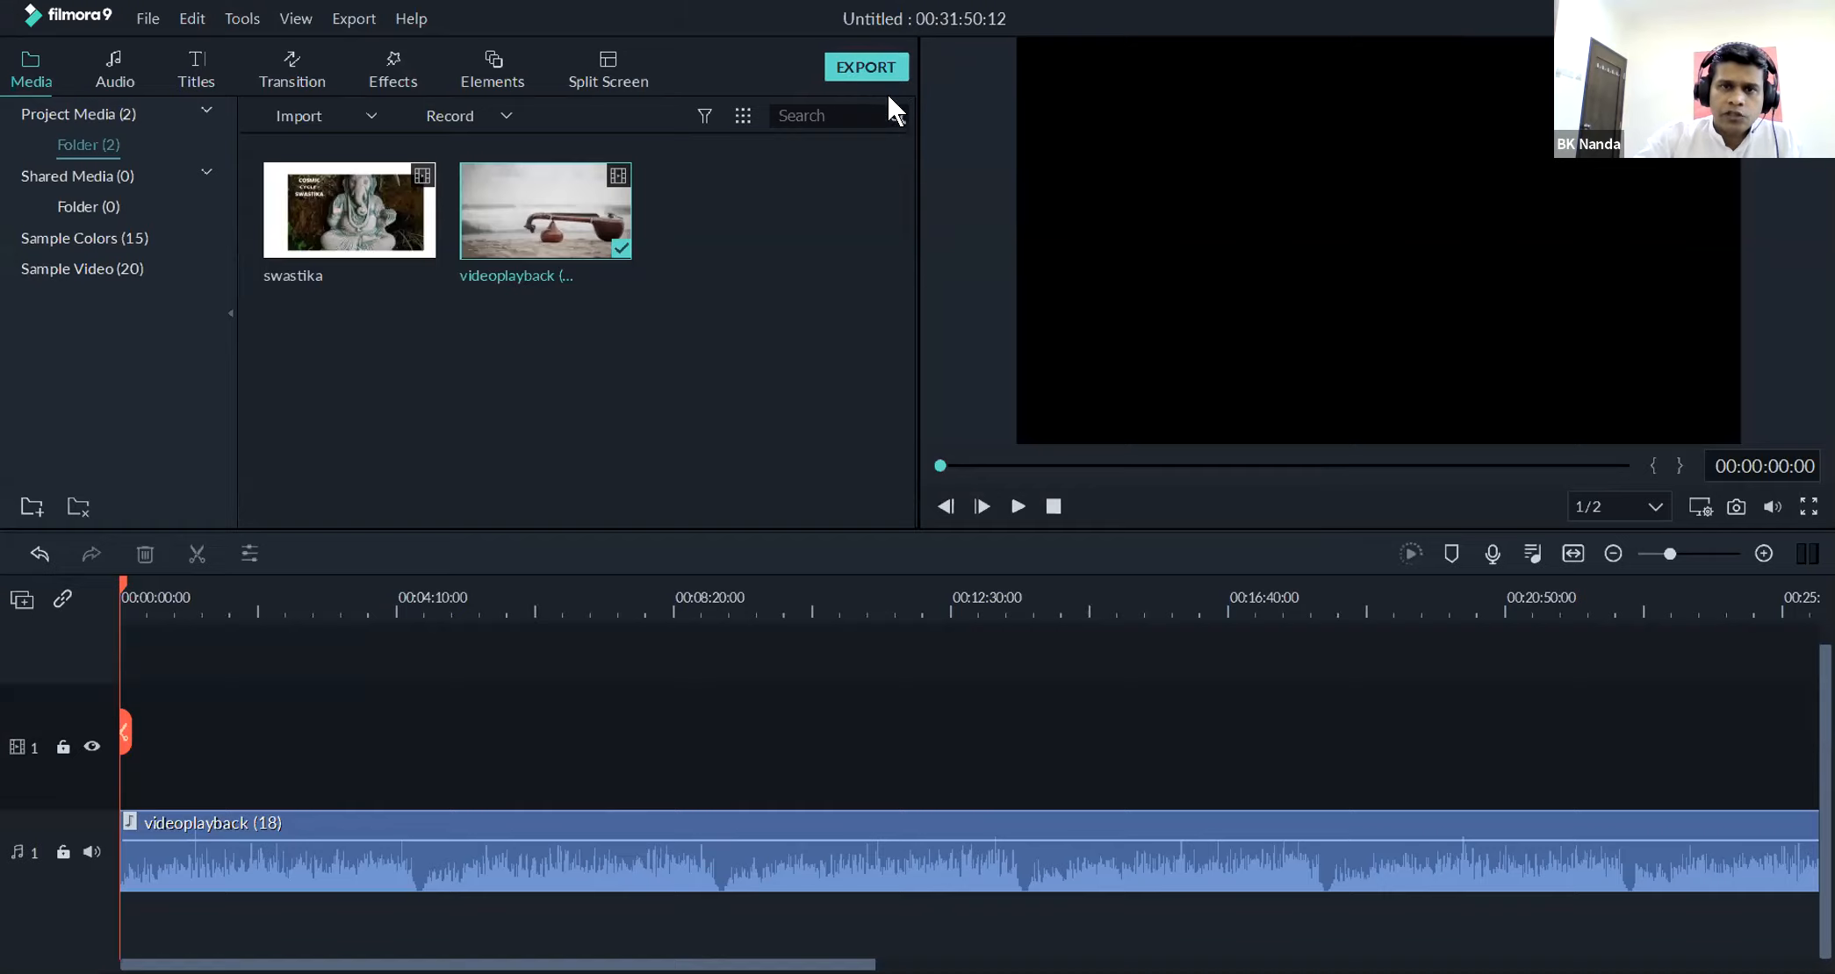
Start a local export of the audio in MP3 format under the name veena, cancel it and close the export settings
click(862, 71)
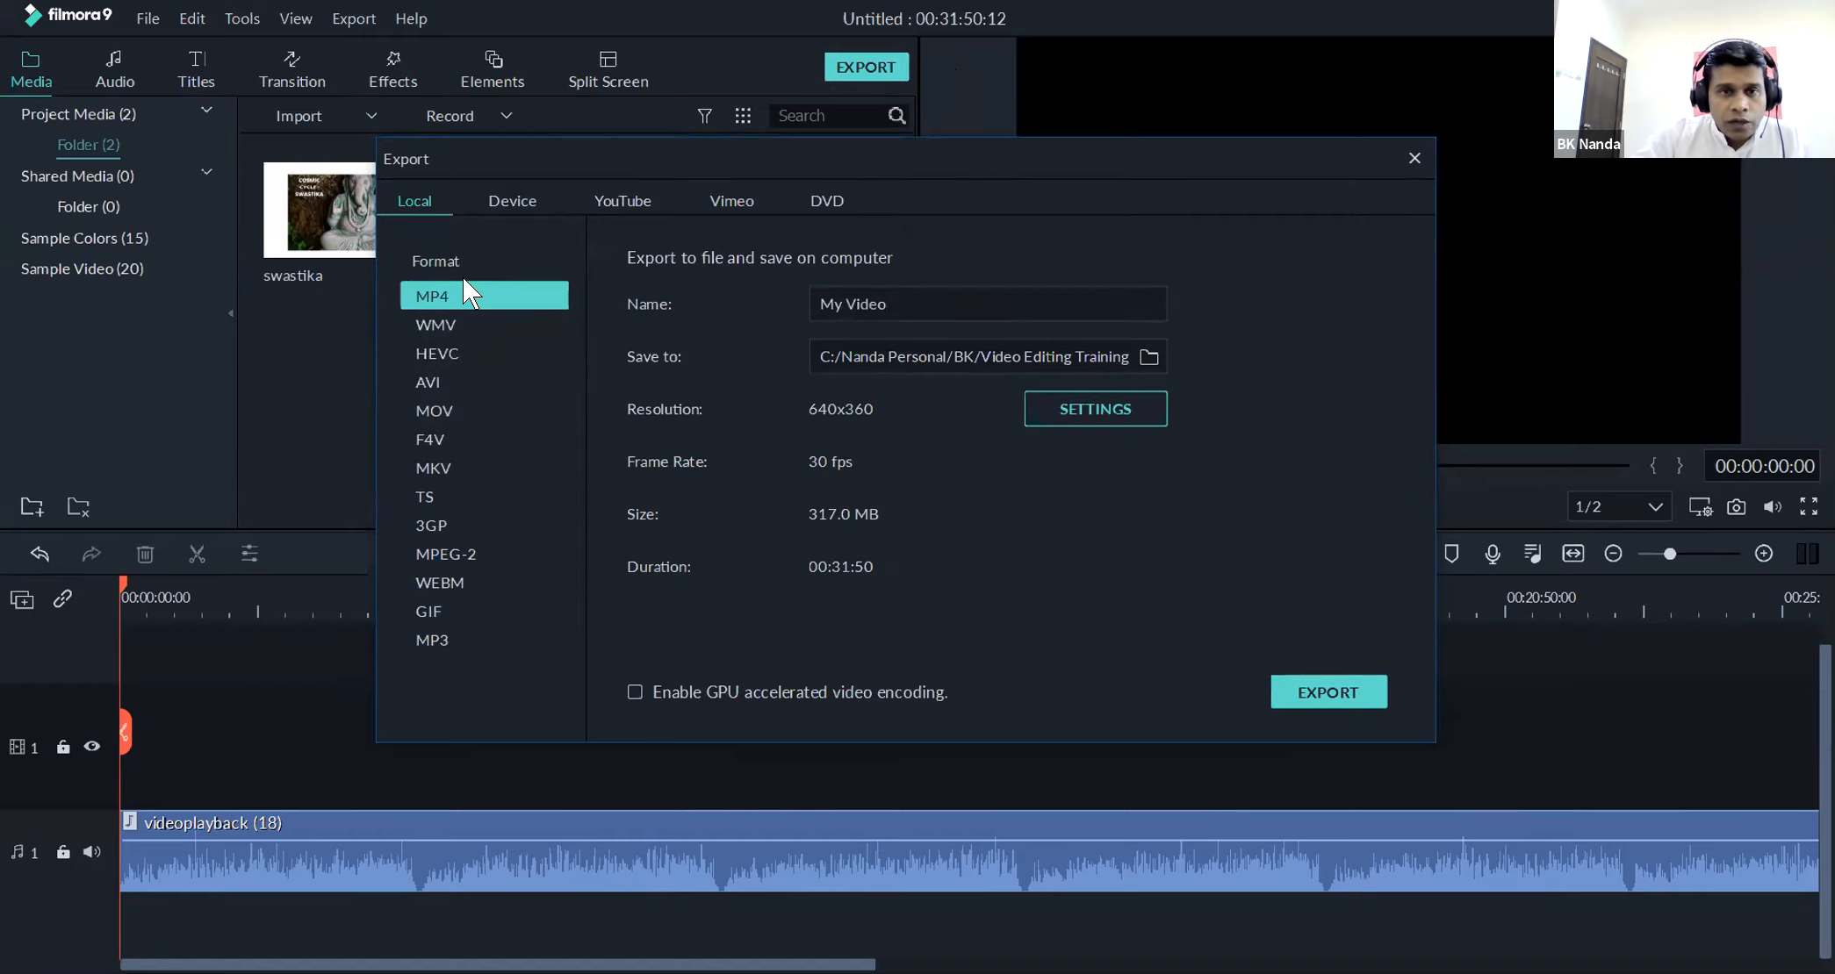
click(429, 637)
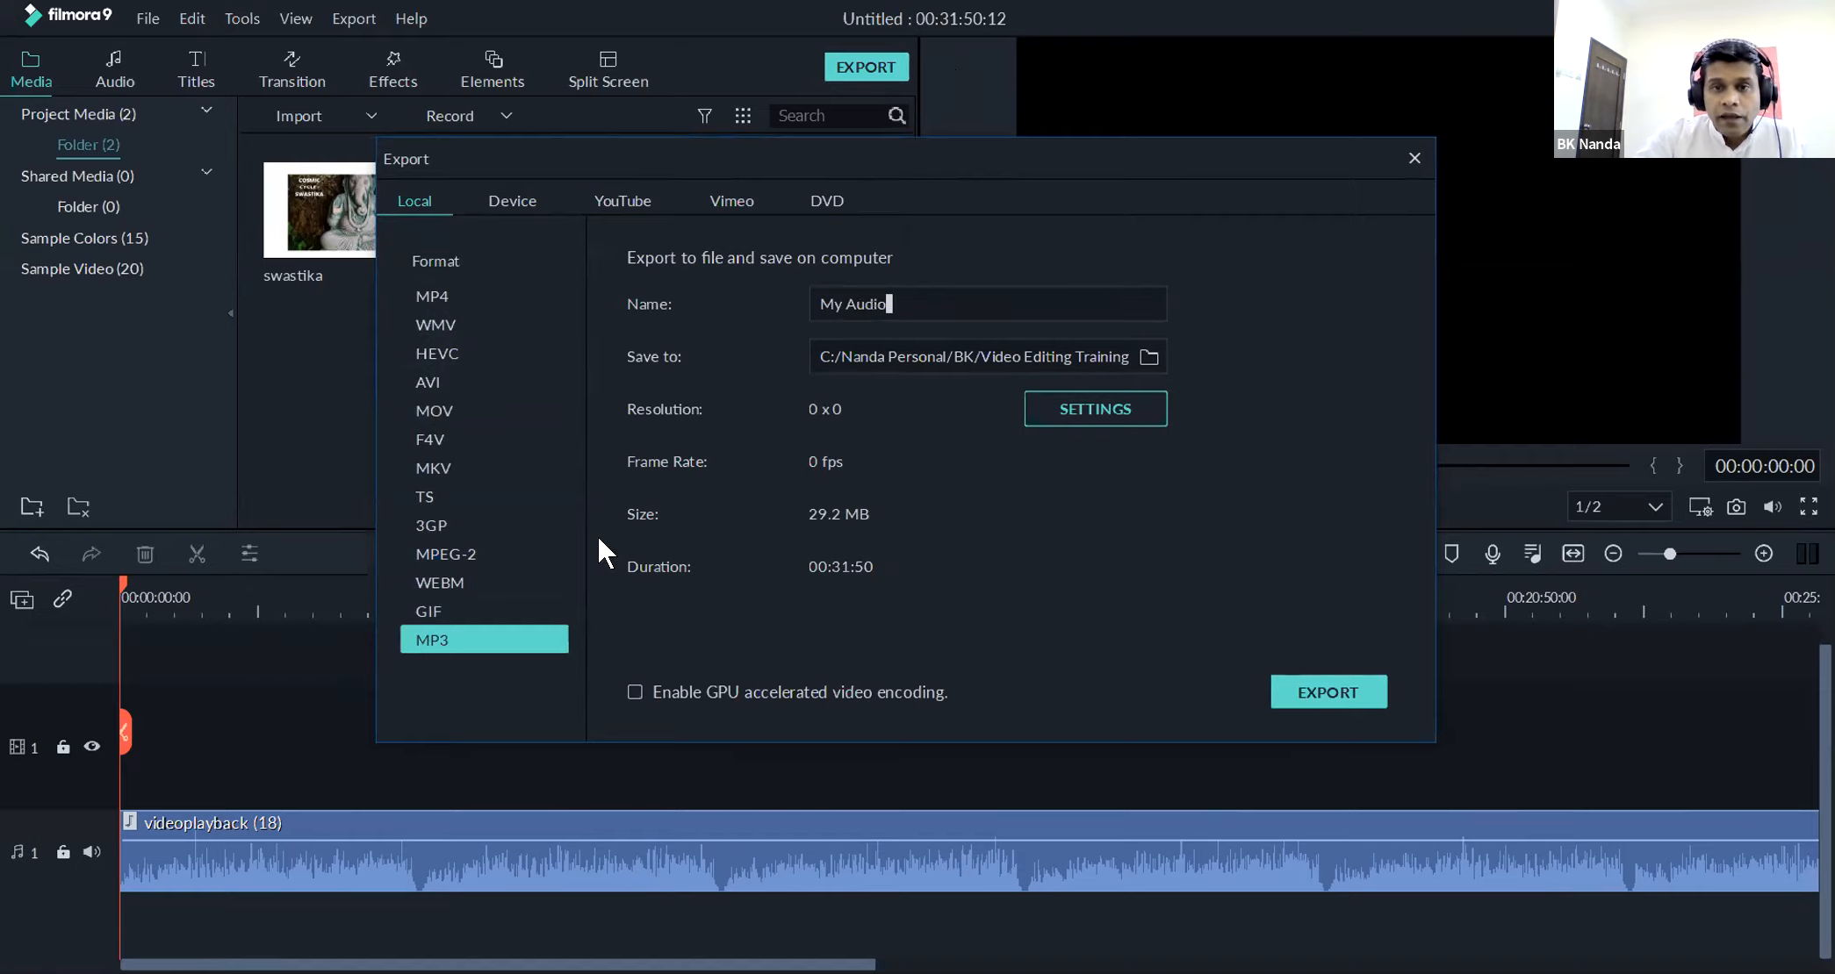
drag(889, 304, 799, 312)
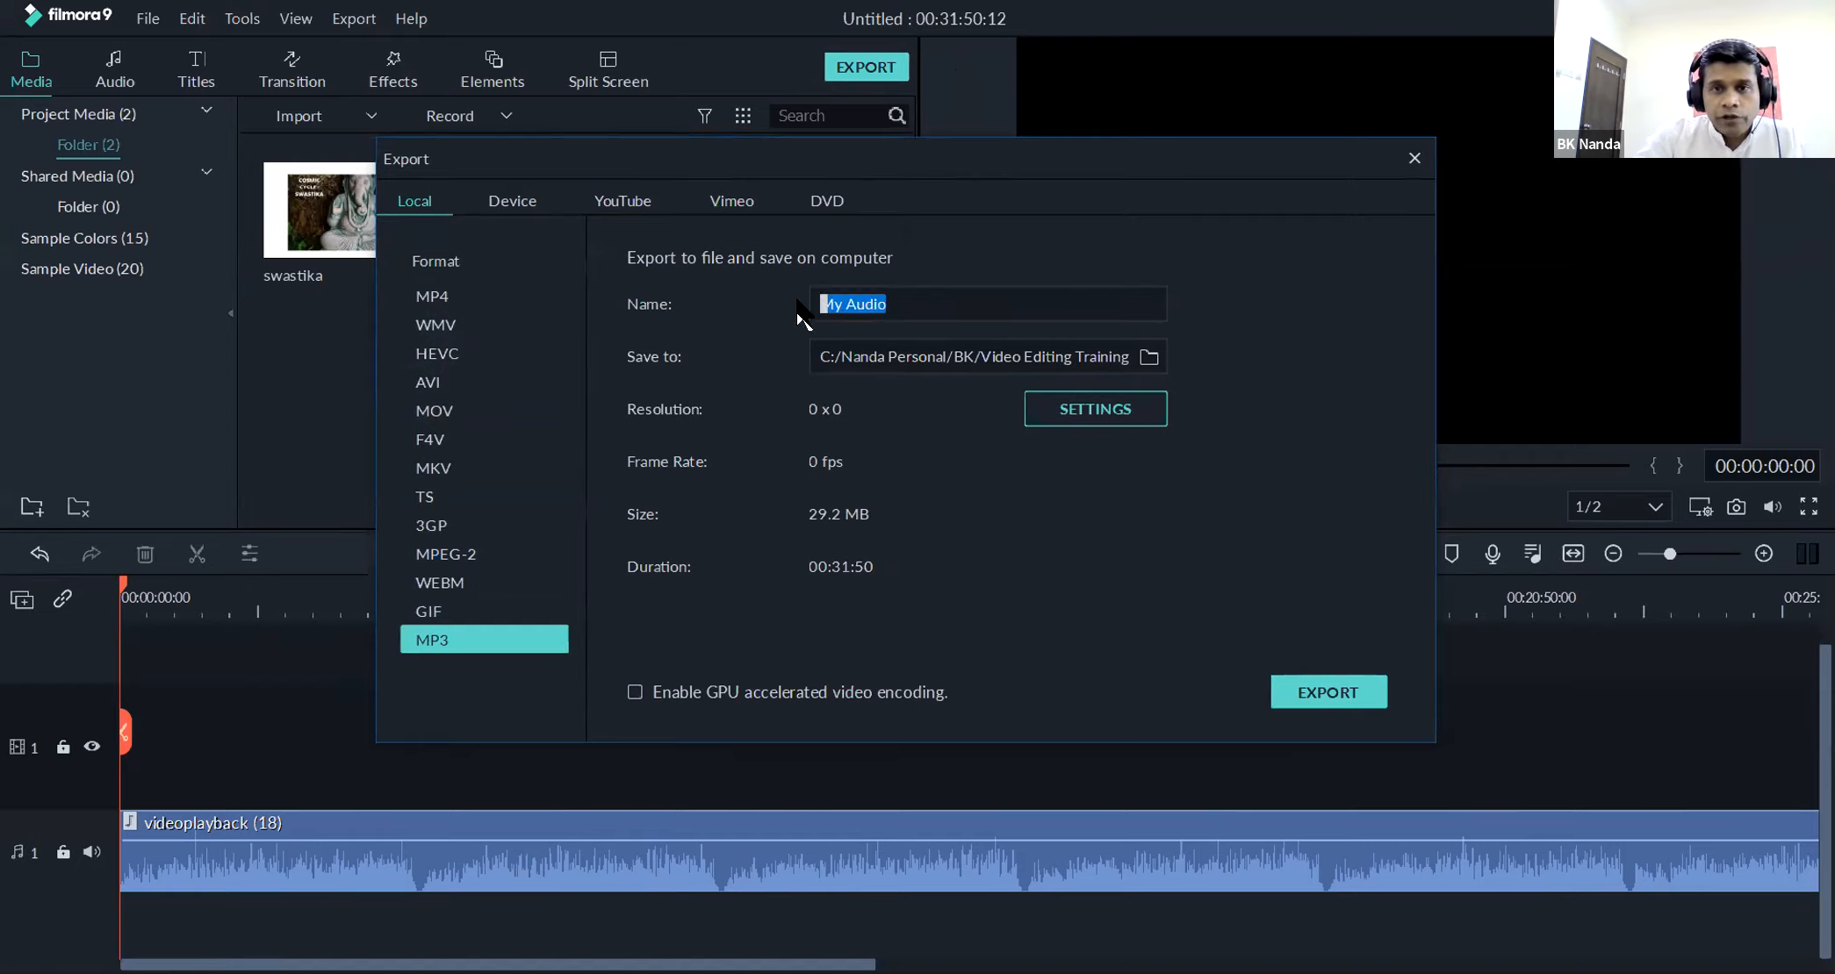
text(veena)
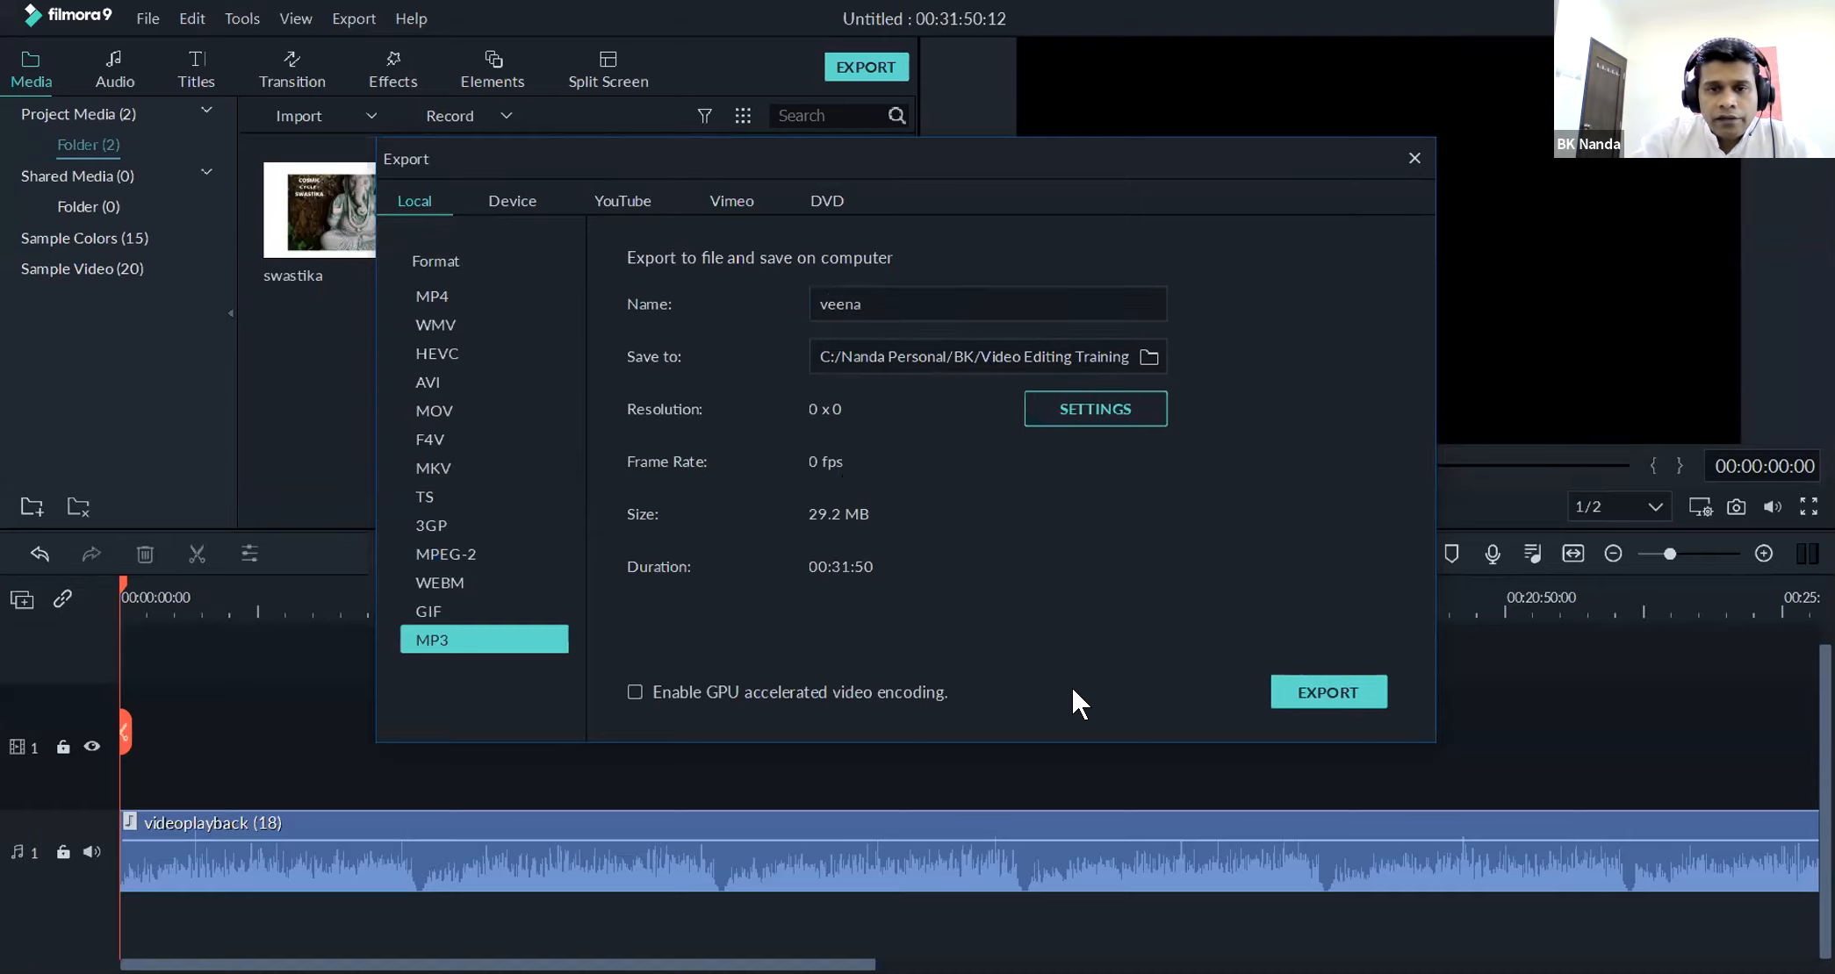
click(1353, 697)
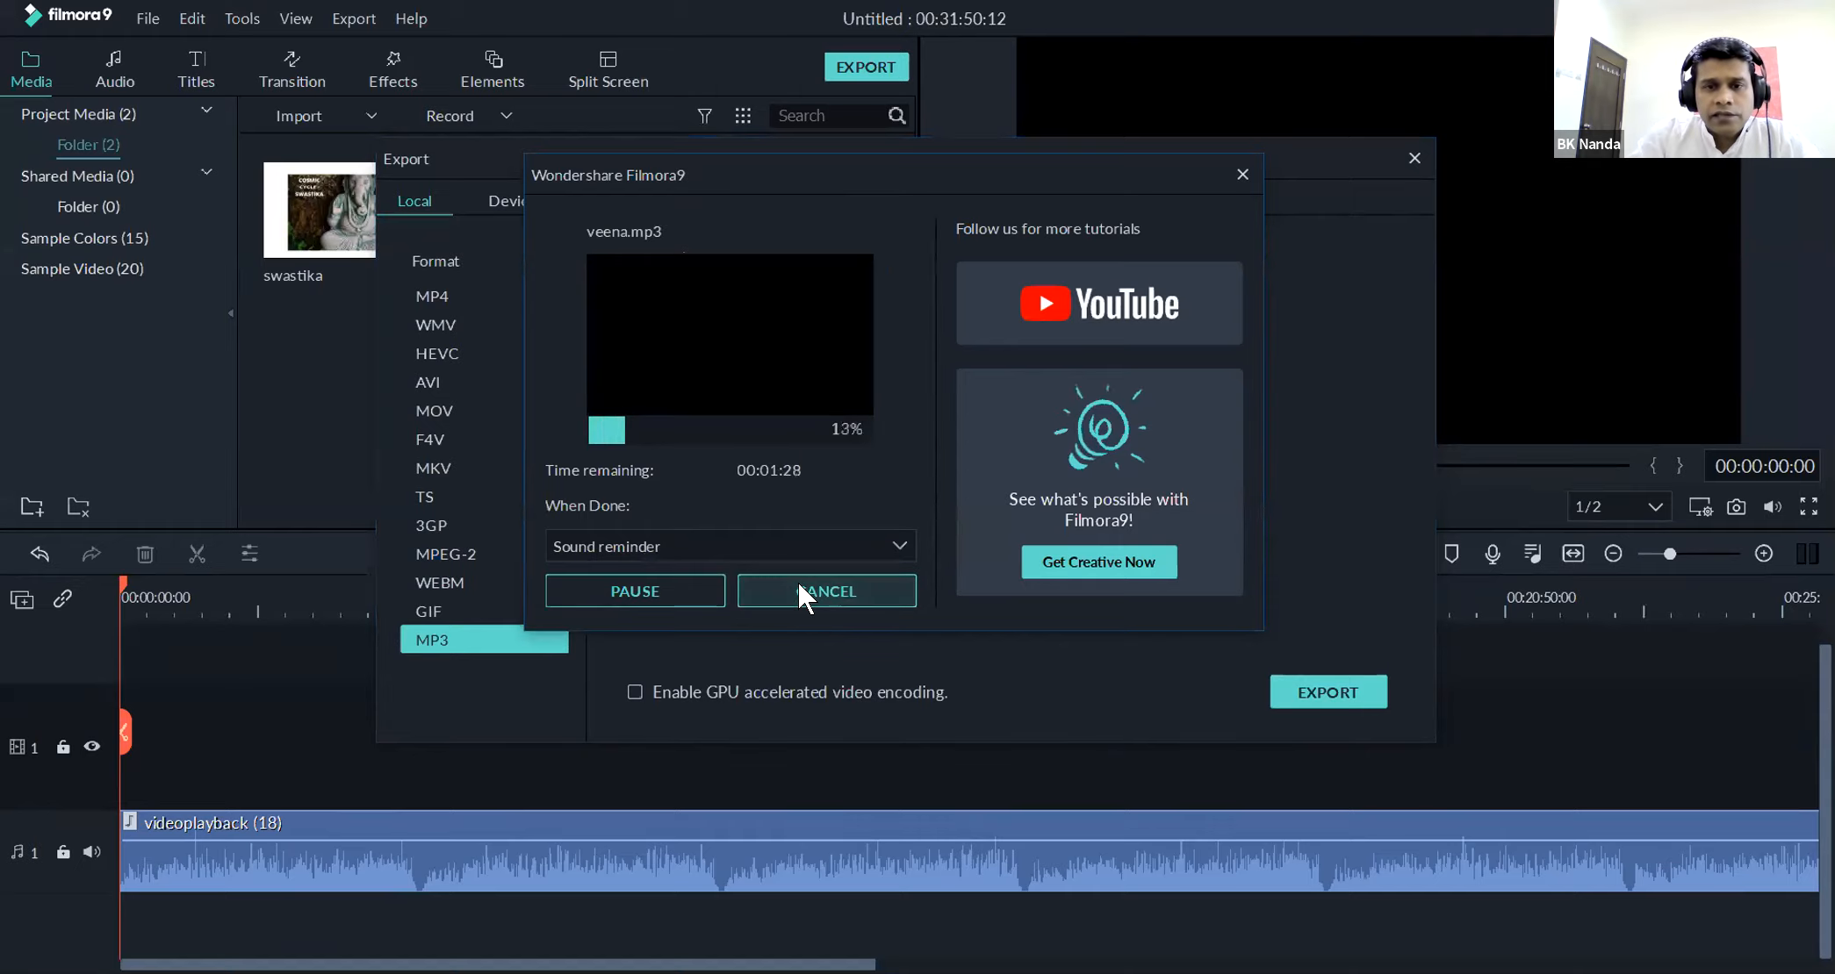
click(1001, 409)
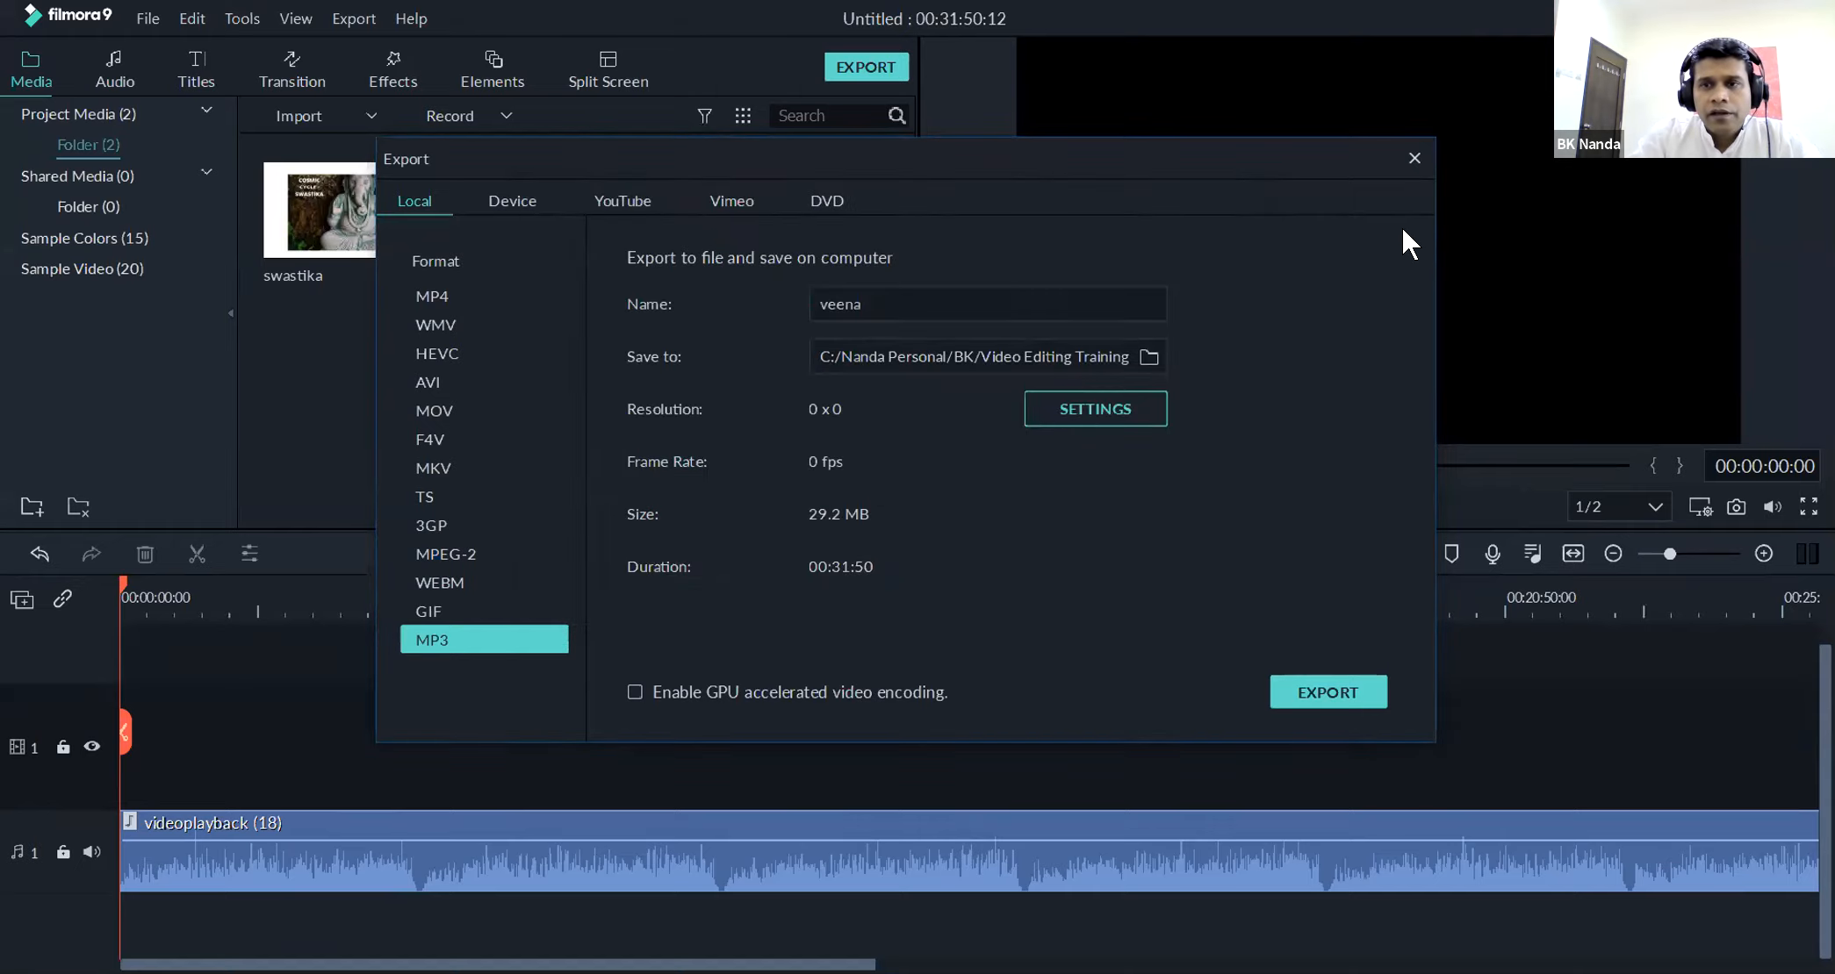
click(1414, 158)
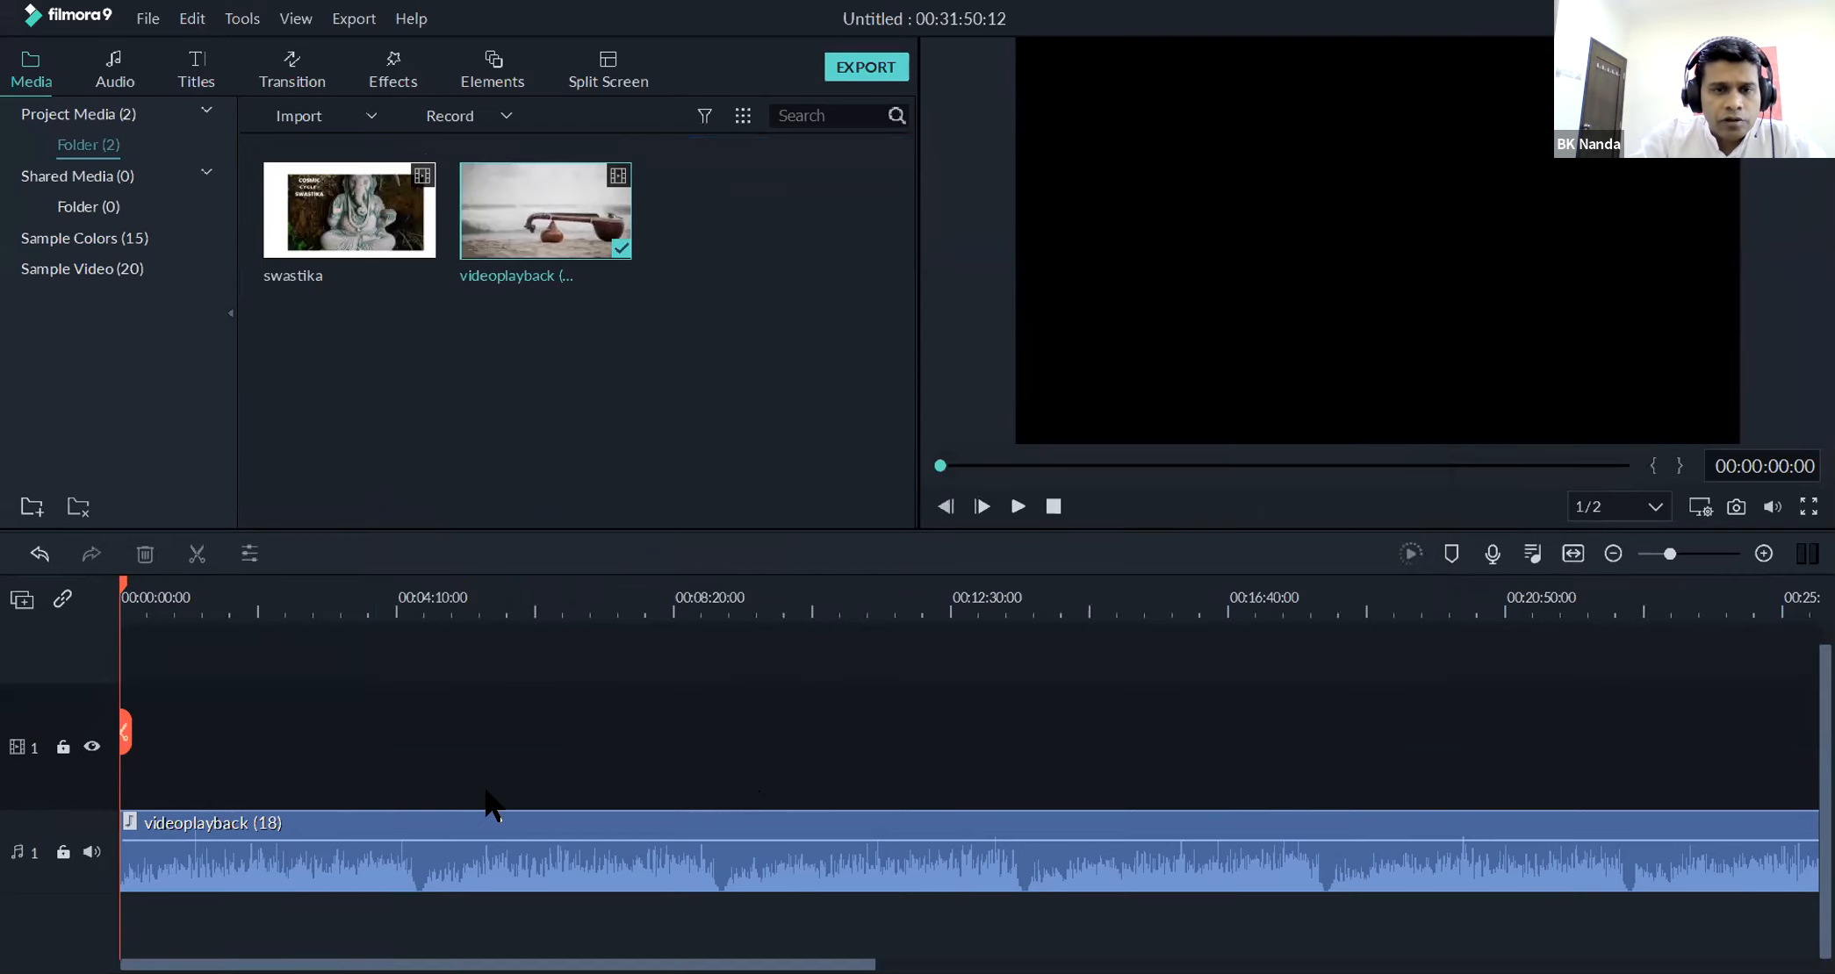
Undo the deletion of the video part and the audio detachment
key(ctrl+z)
key(ctrl+z)
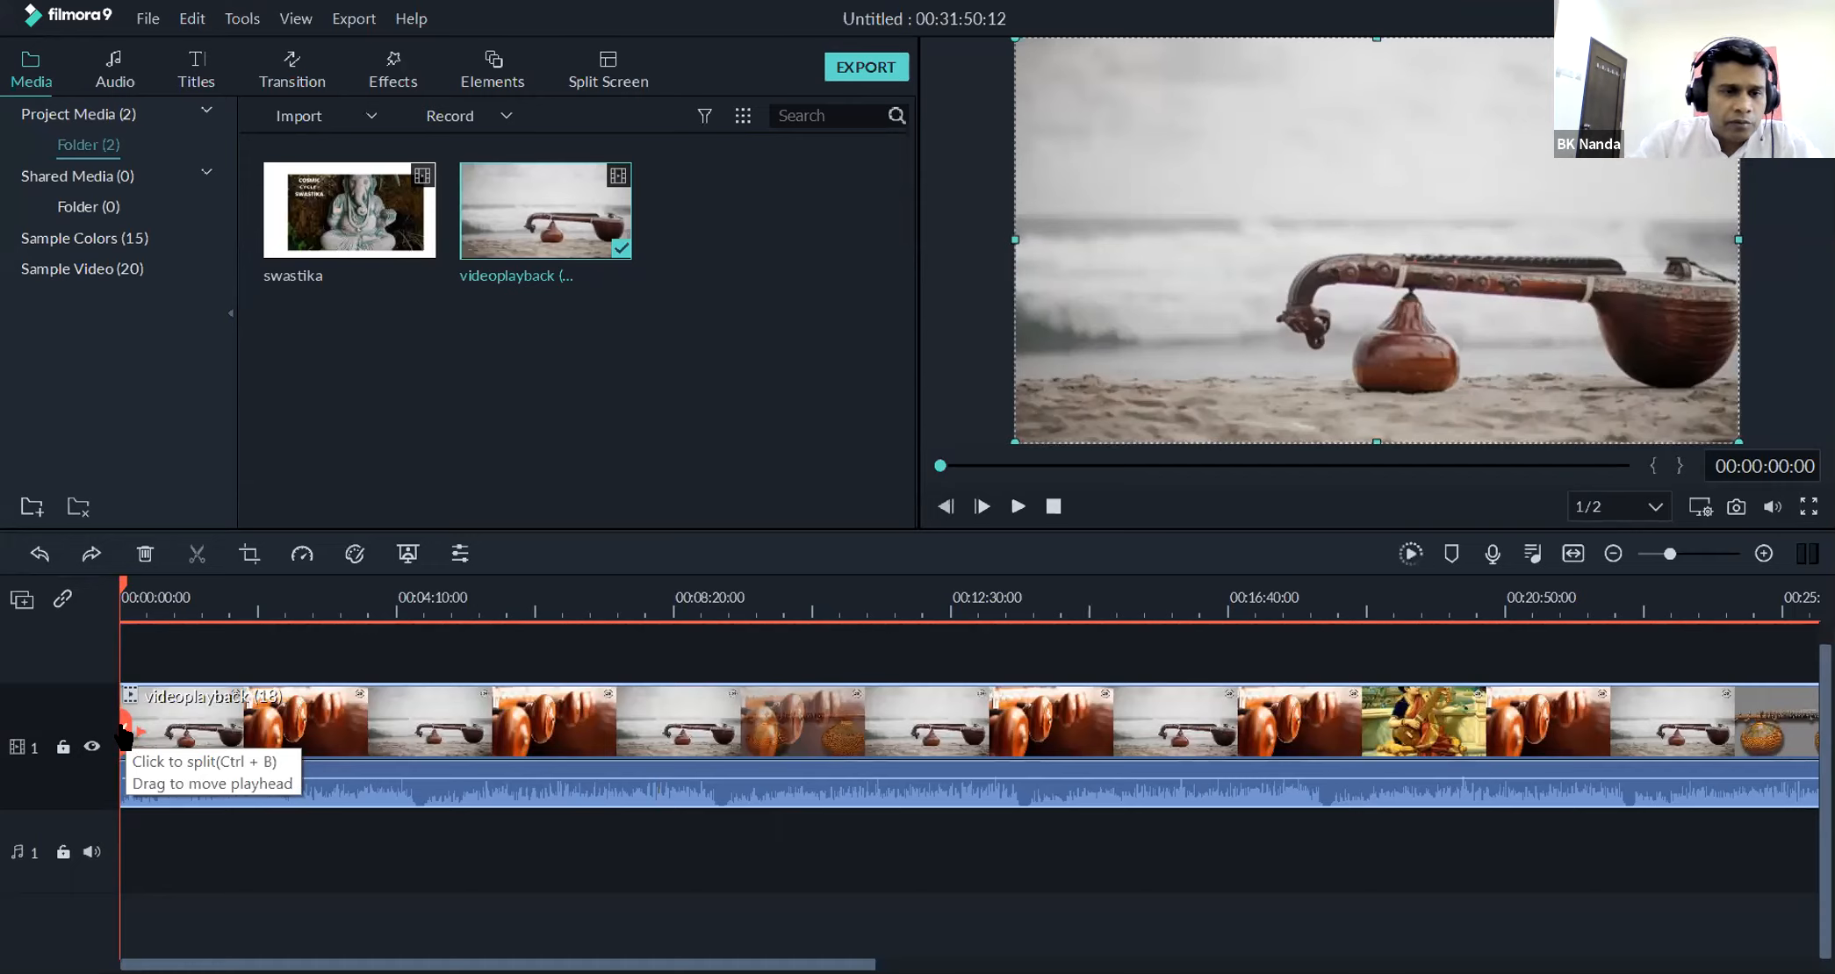
Split the videoplayback (18) clip at 00:05:30:24 and delete the part after the cut
drag(123, 738, 160, 730)
drag(270, 718, 488, 738)
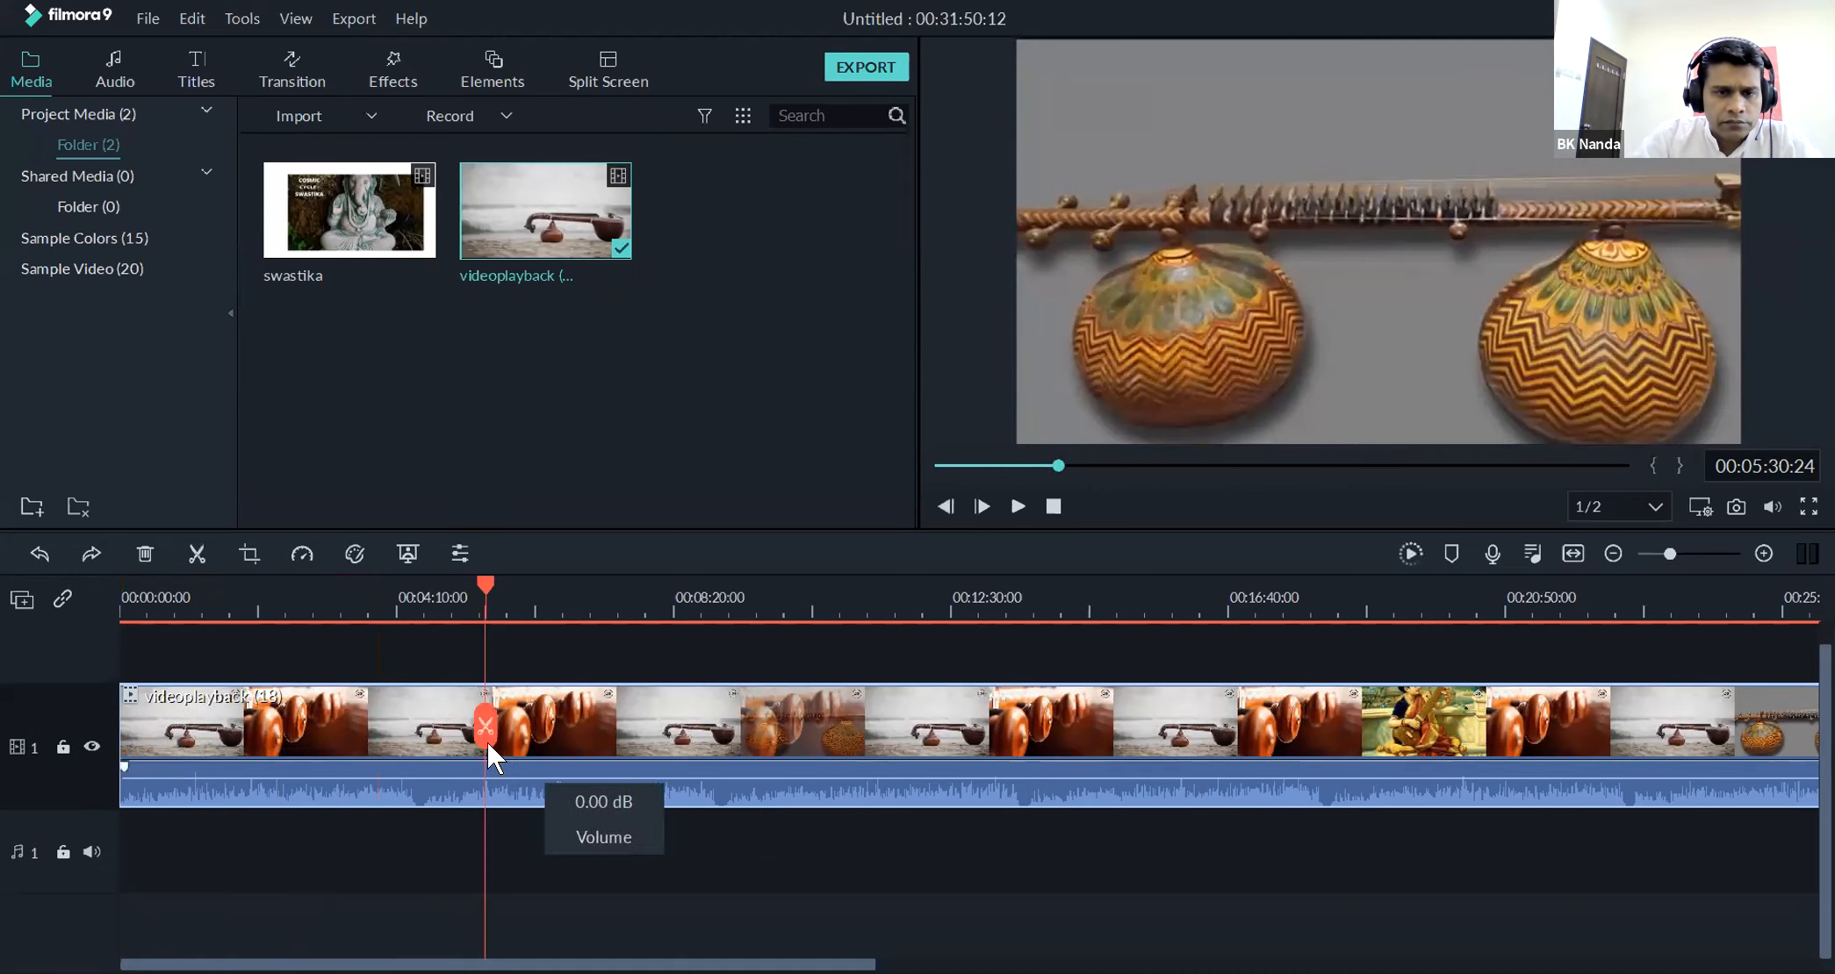
click(485, 729)
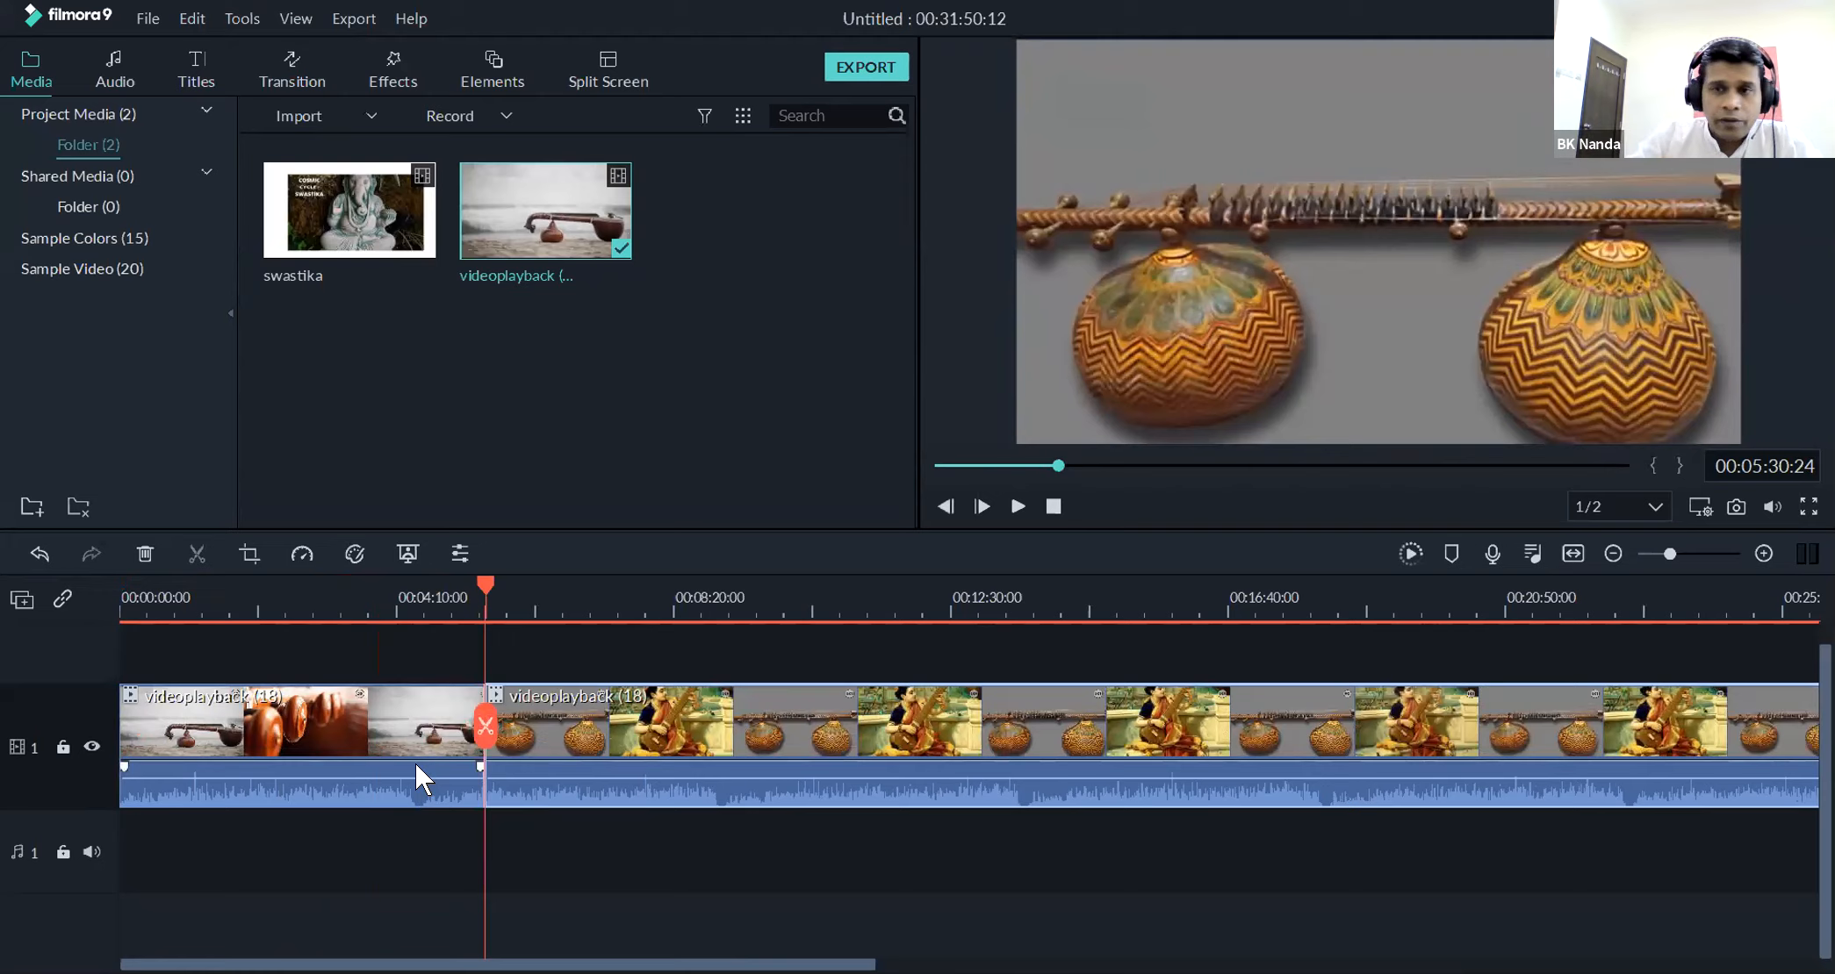
drag(485, 726, 490, 762)
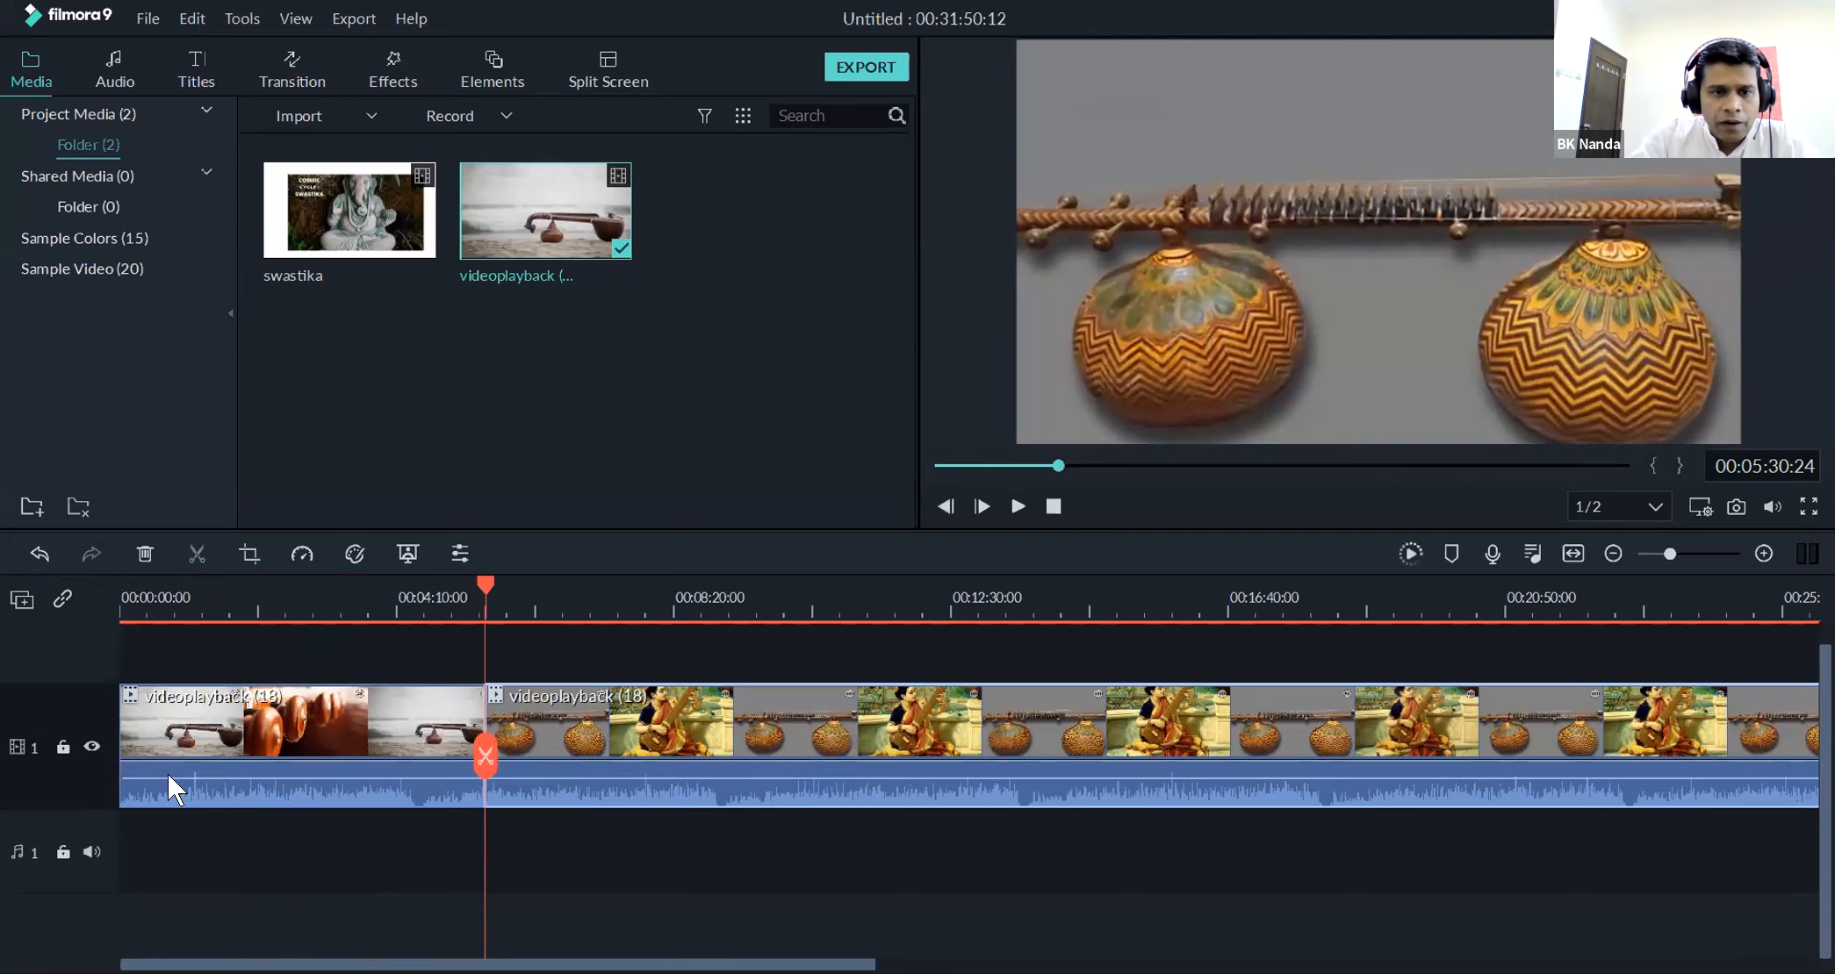
right_click(763, 732)
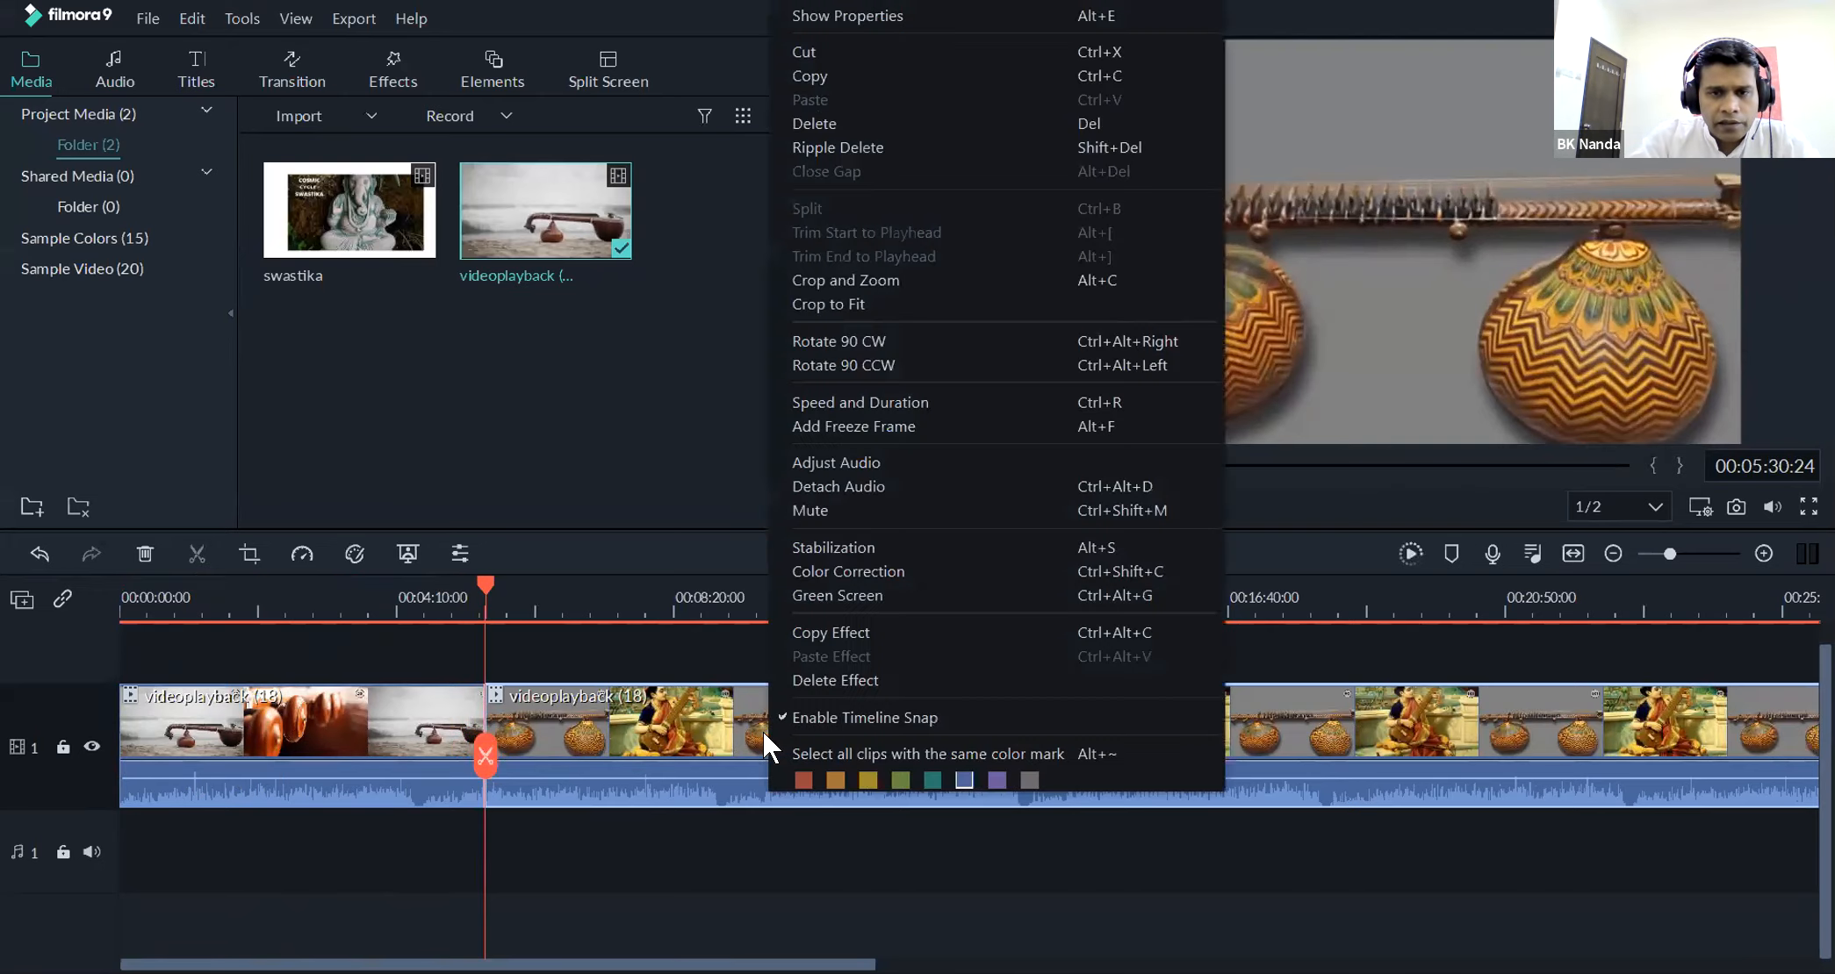
click(814, 121)
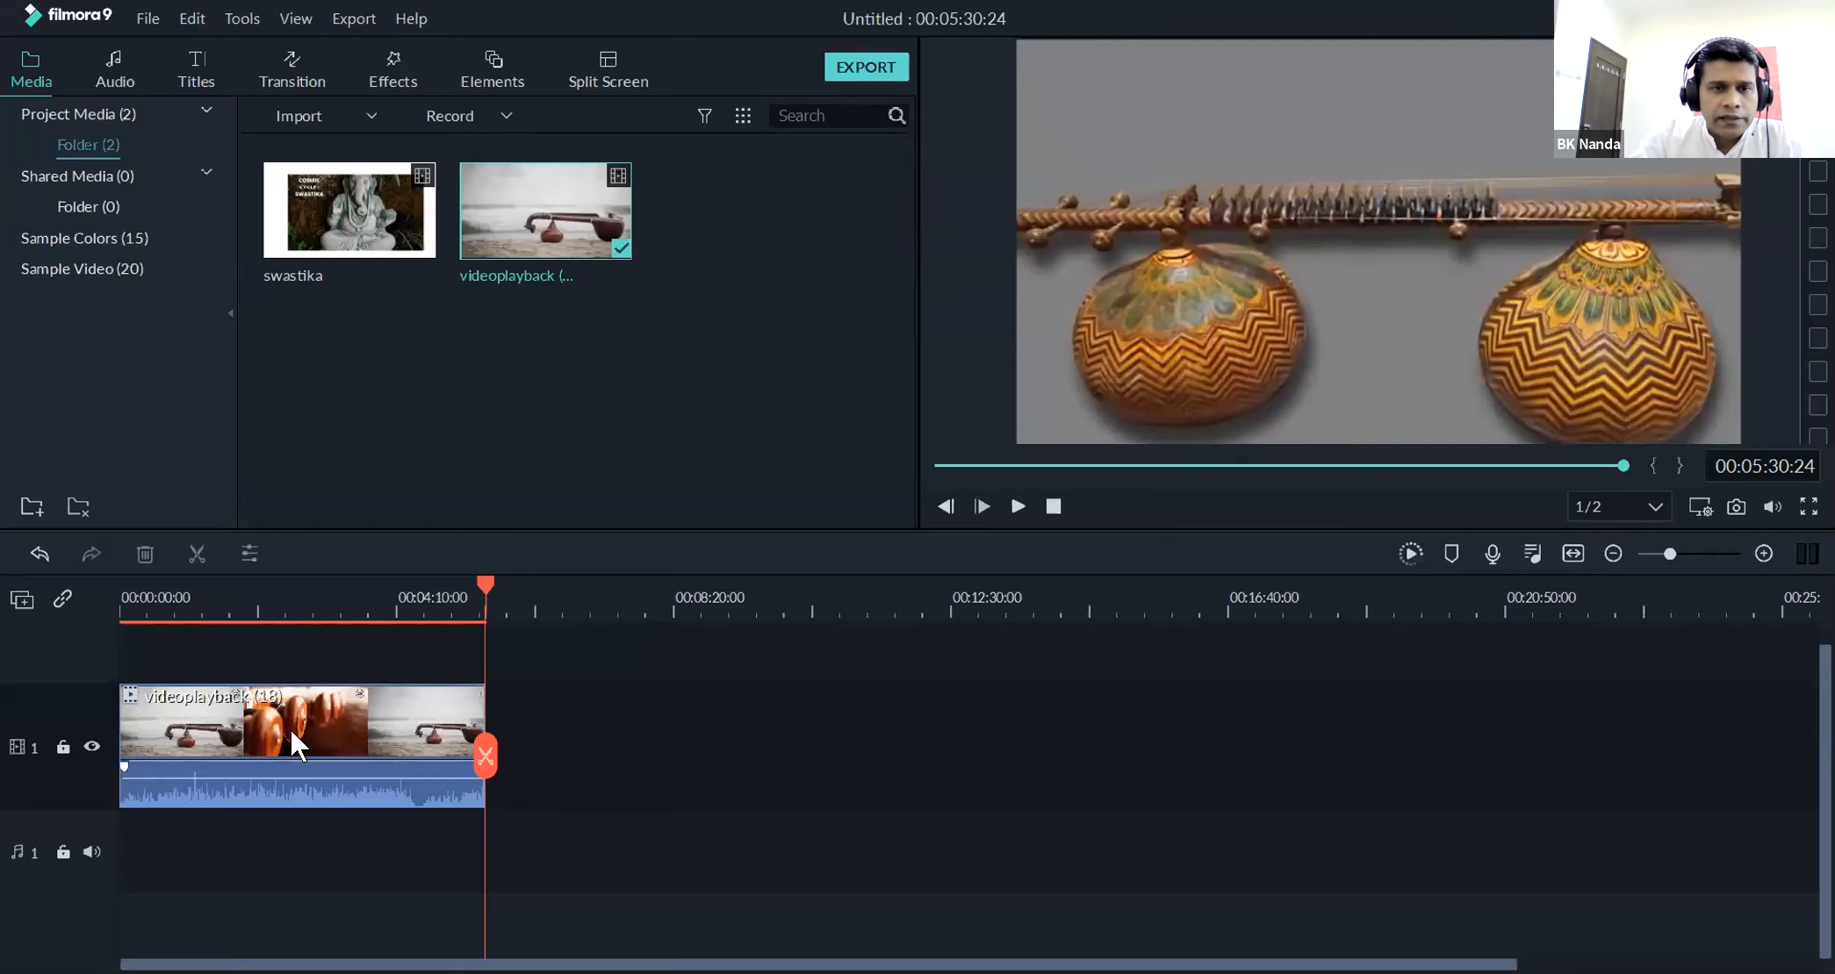
Place the swastika clip on video track 1 directly after the shortened videoplayback (18) clip
drag(360, 213, 571, 667)
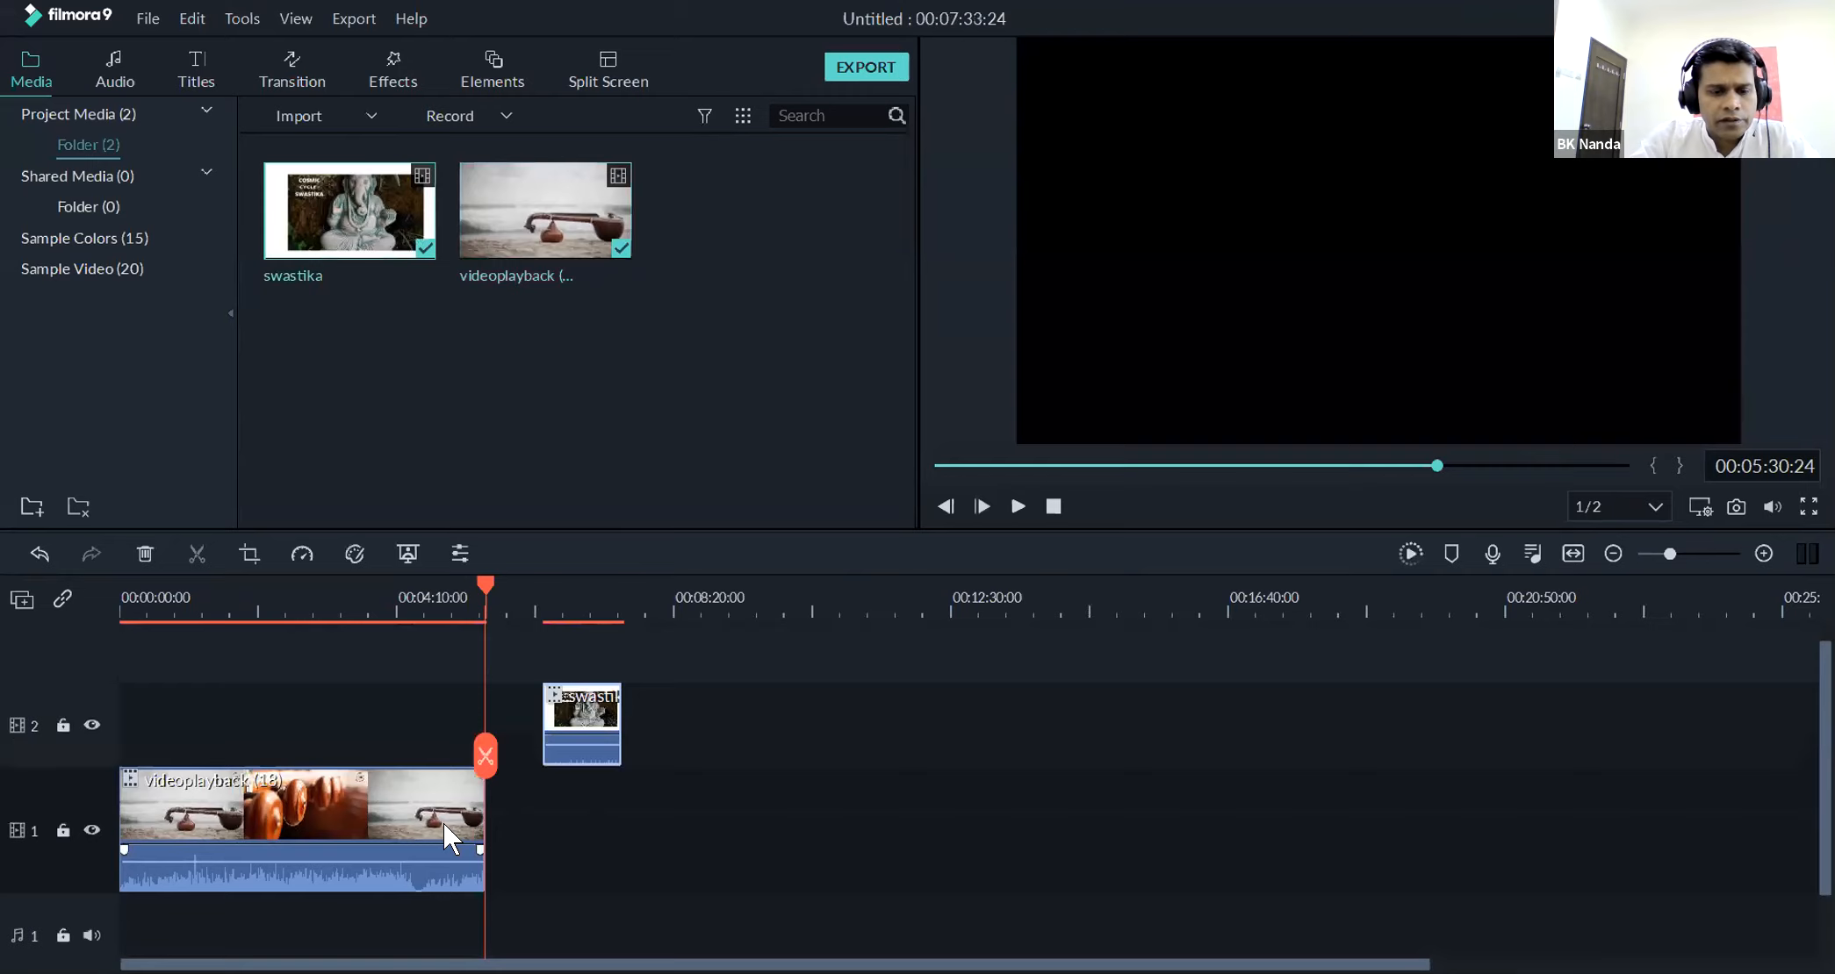
key(ctrl+z)
drag(318, 212, 742, 733)
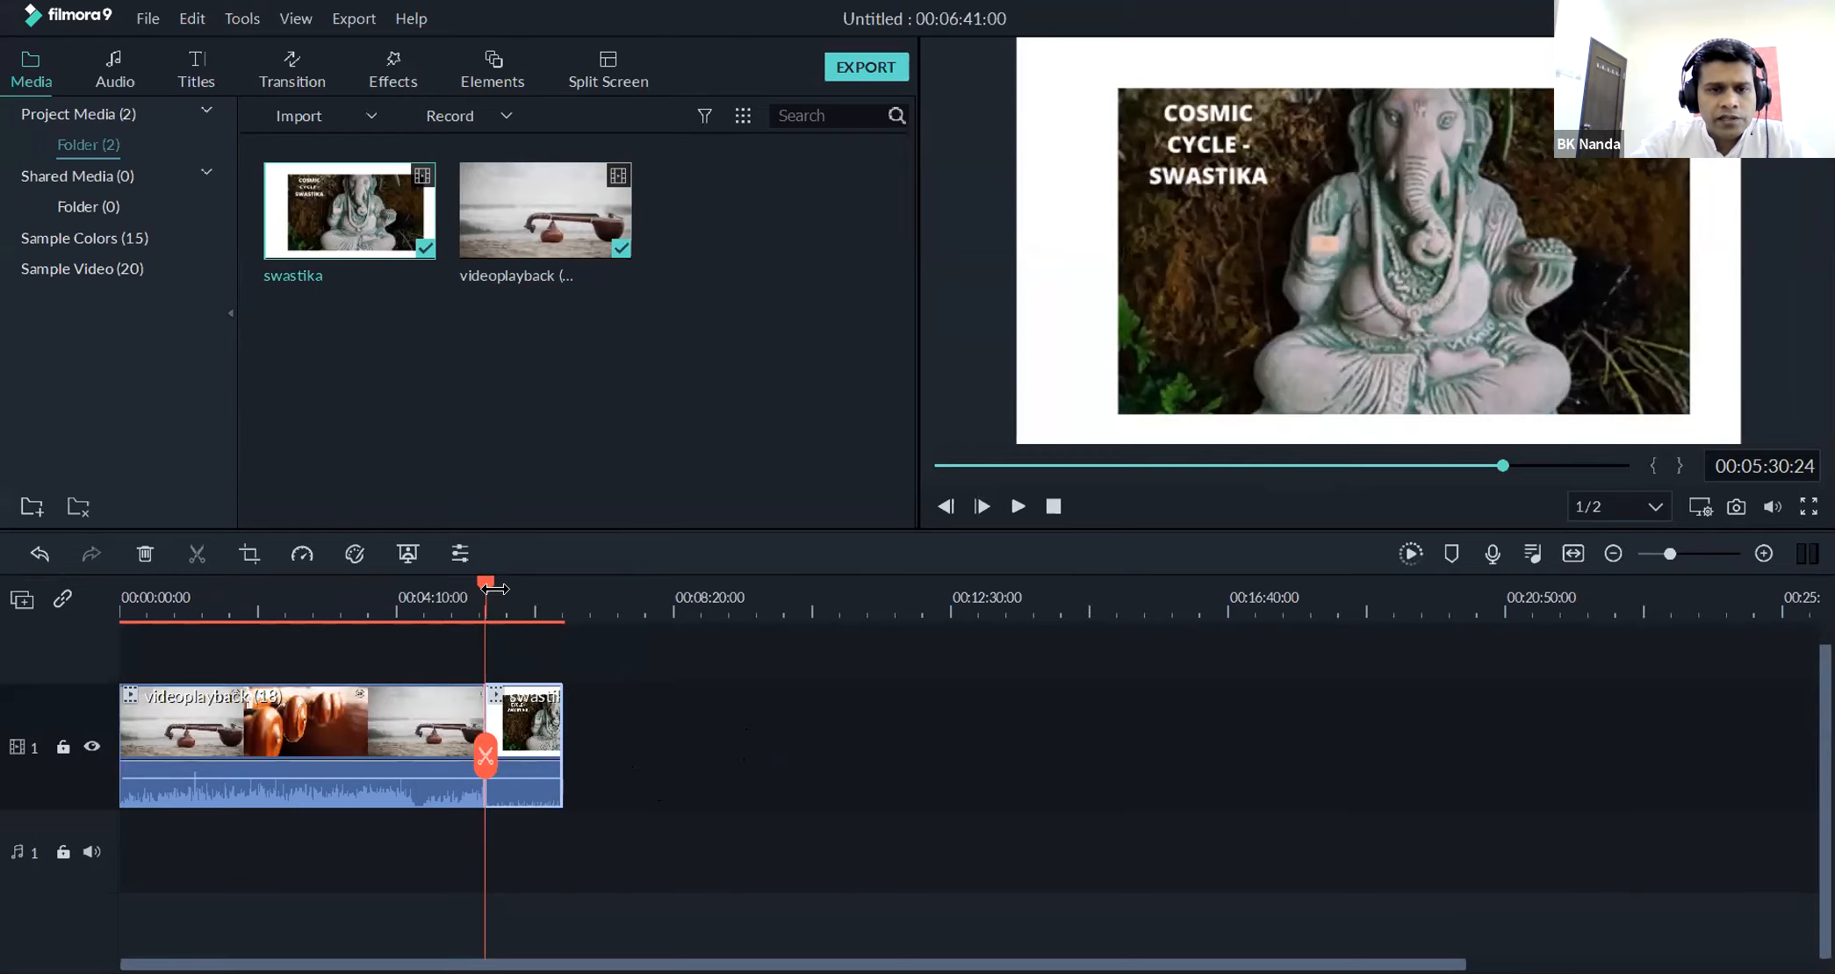
Play the start of the combined timeline and the changeover between the two clips, and return the playhead to the beginning
drag(482, 582, 233, 590)
drag(79, 635, 79, 636)
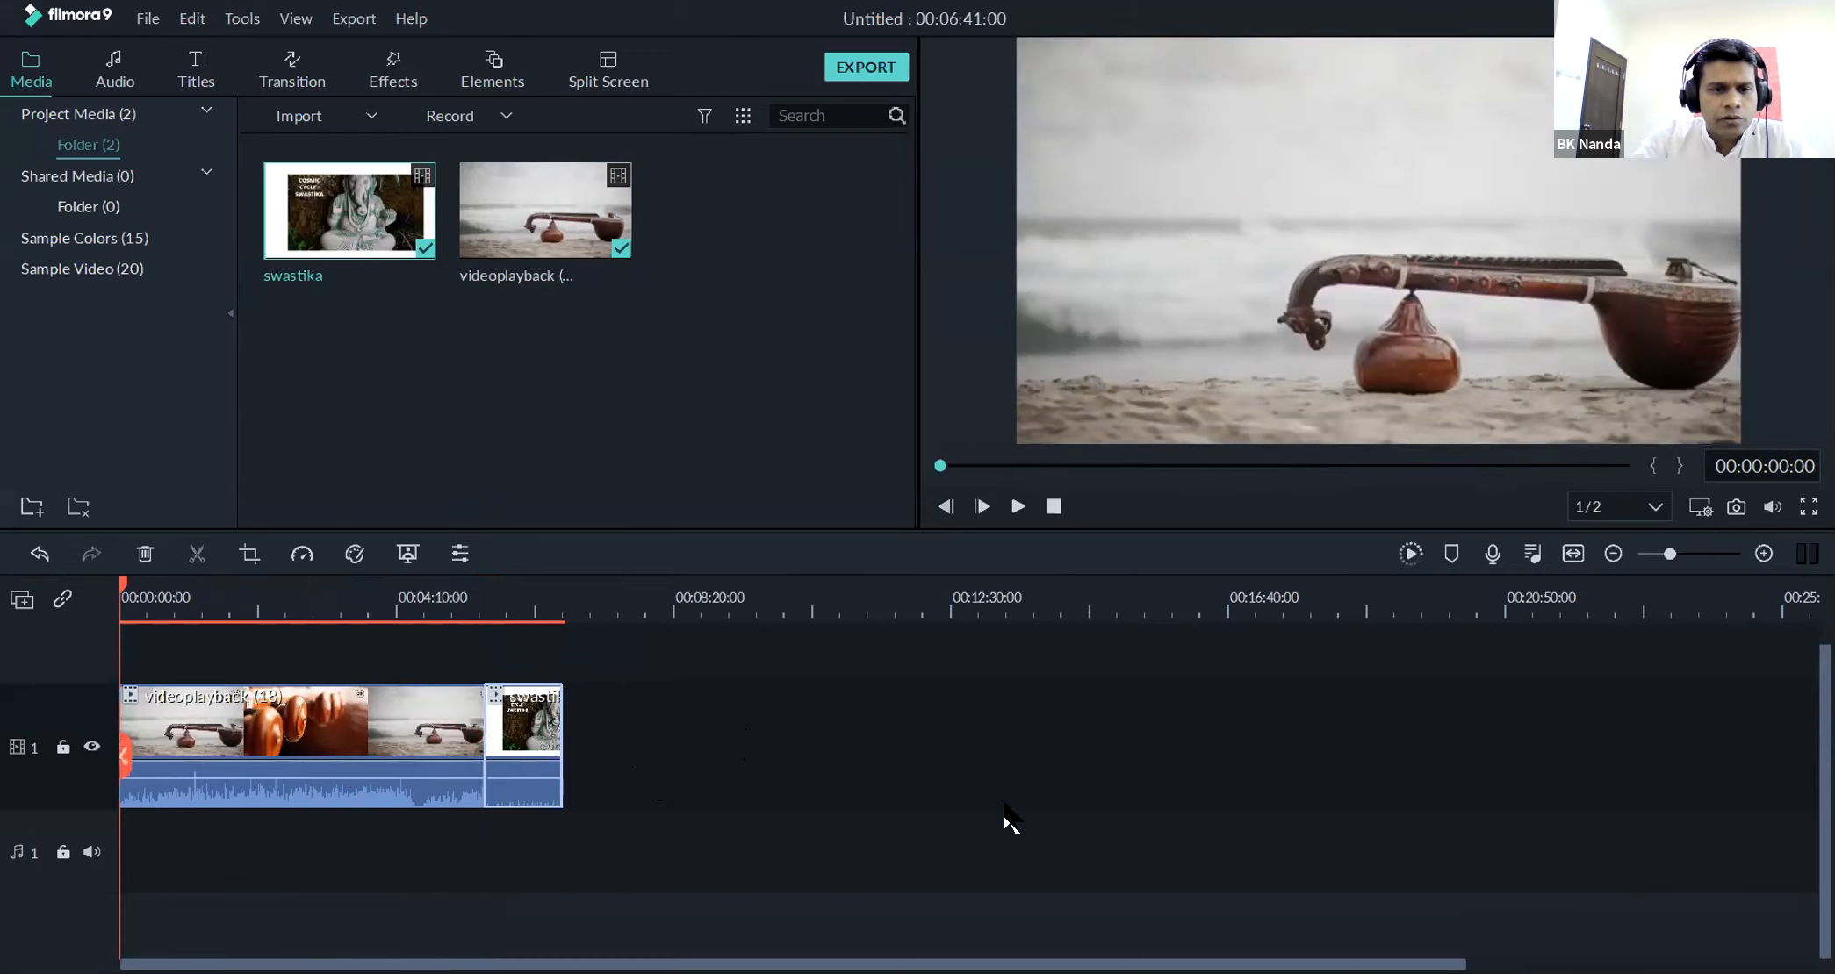
click(1006, 778)
click(1008, 507)
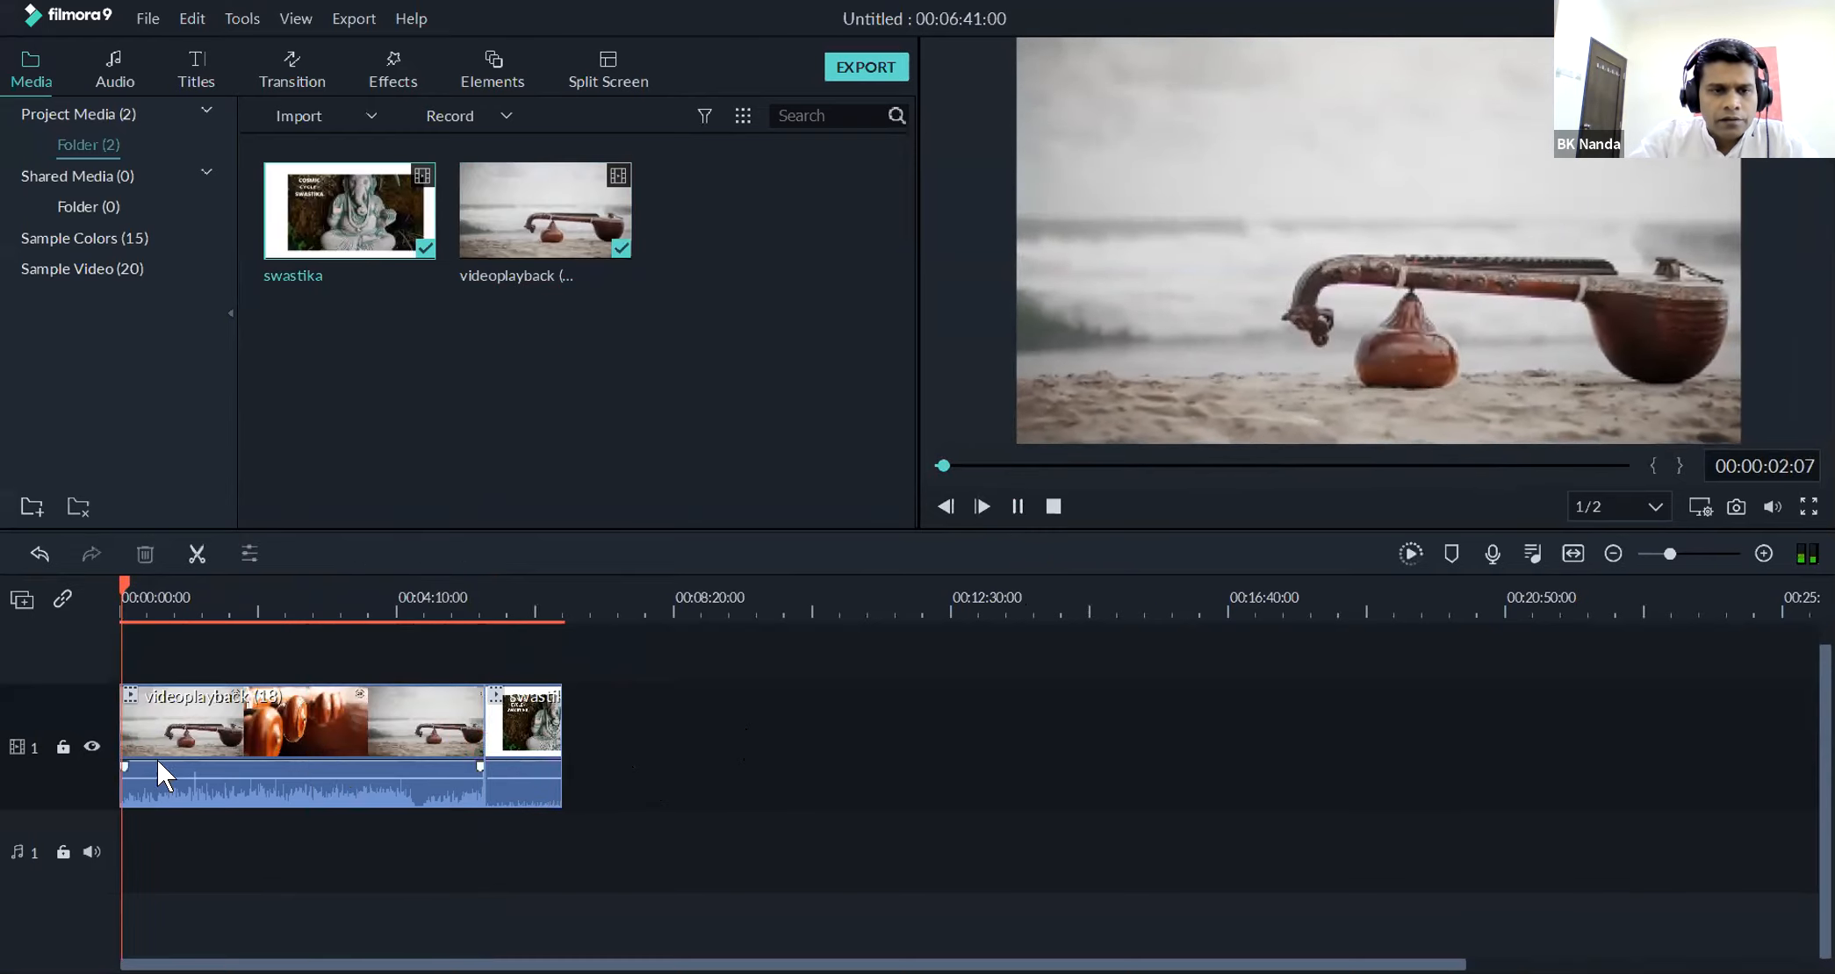
drag(123, 580, 427, 601)
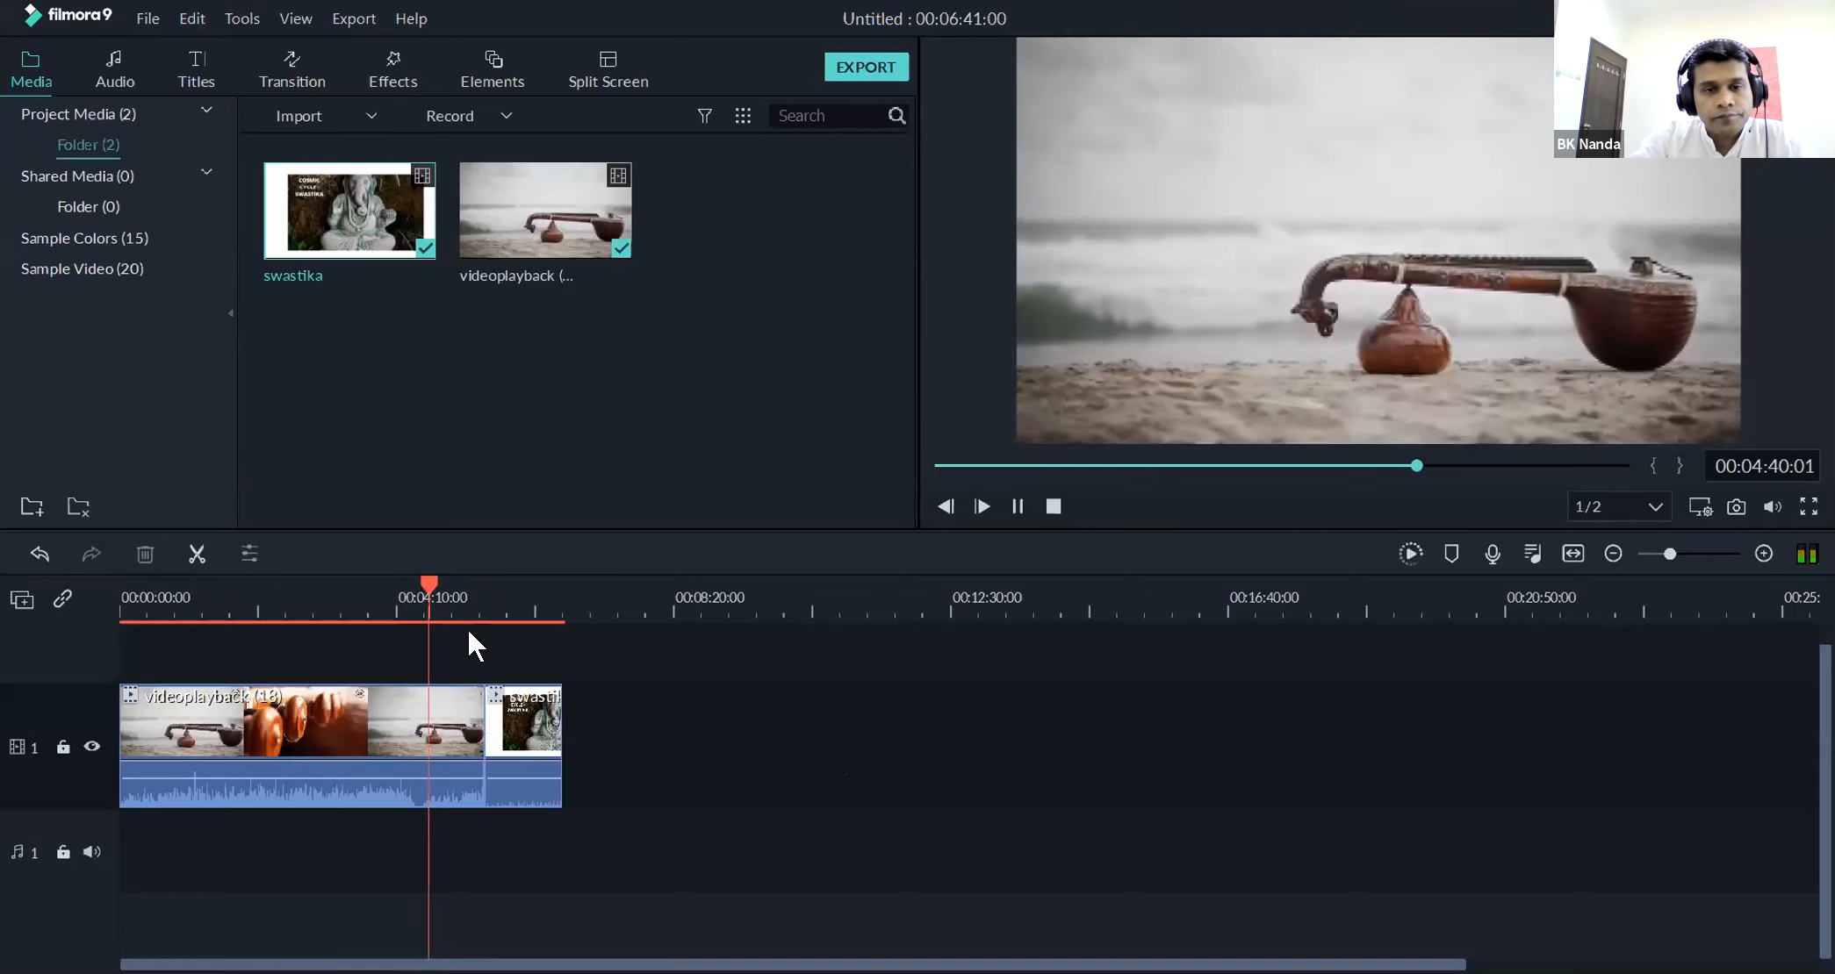
click(431, 579)
drag(458, 580, 482, 581)
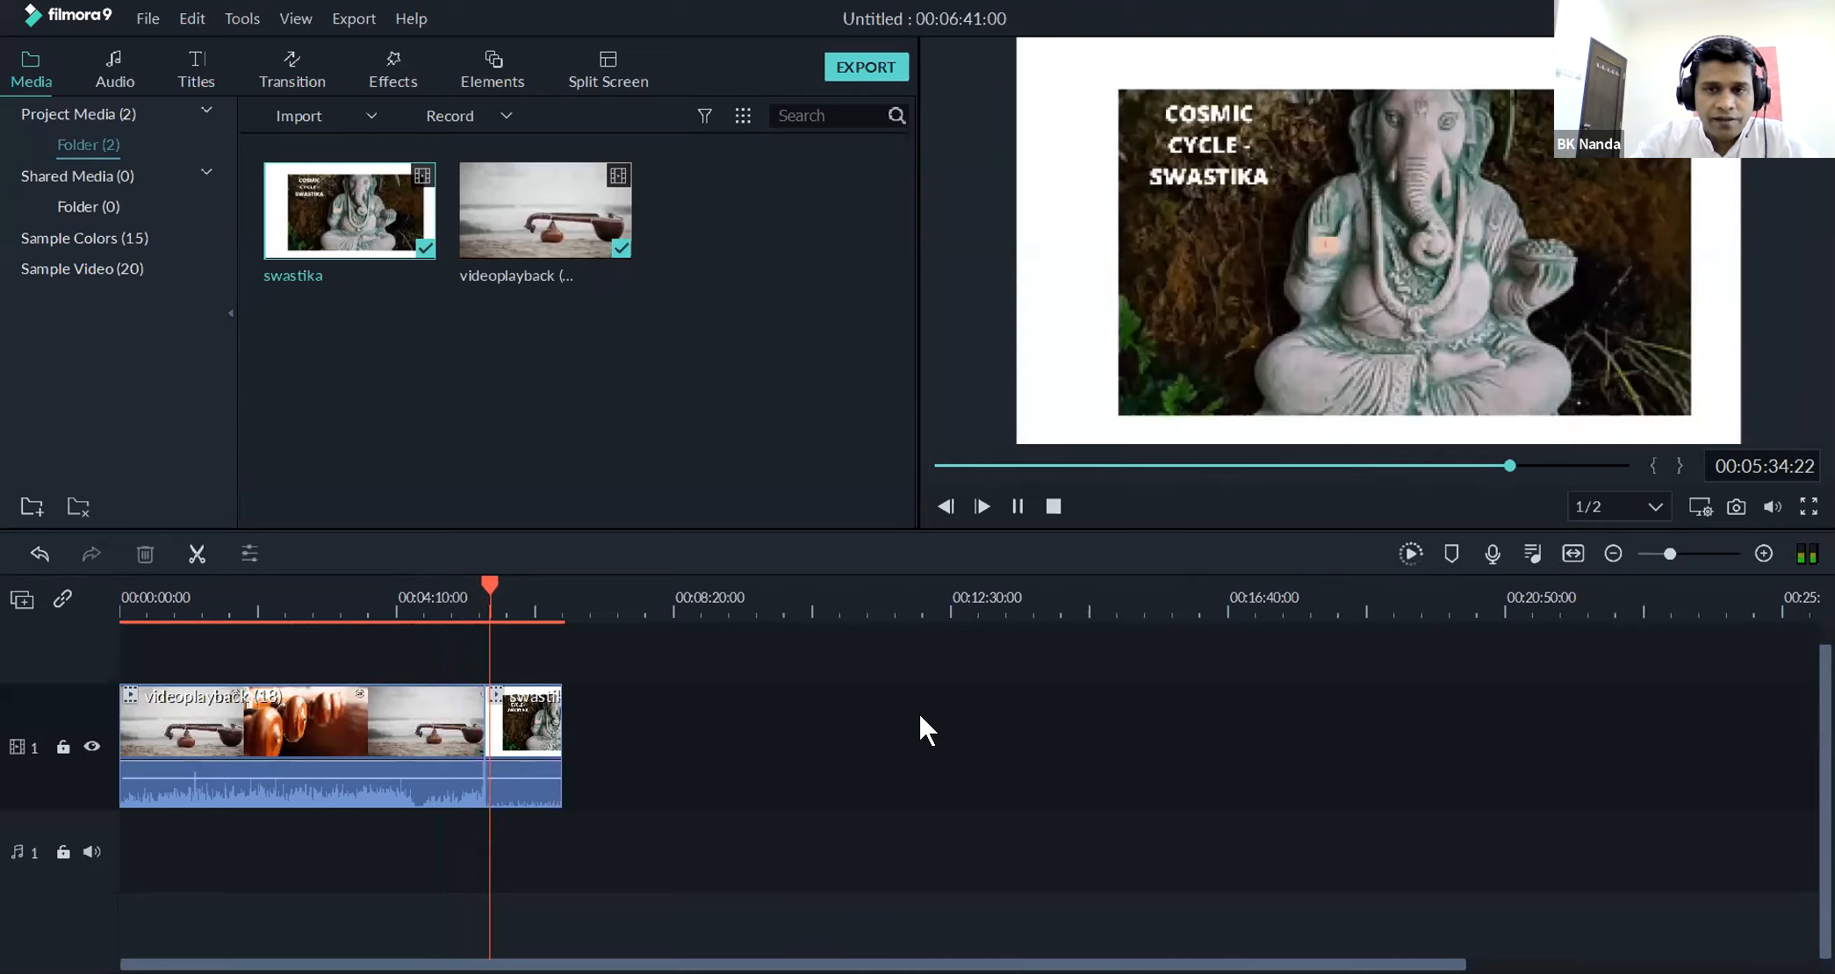
click(1008, 502)
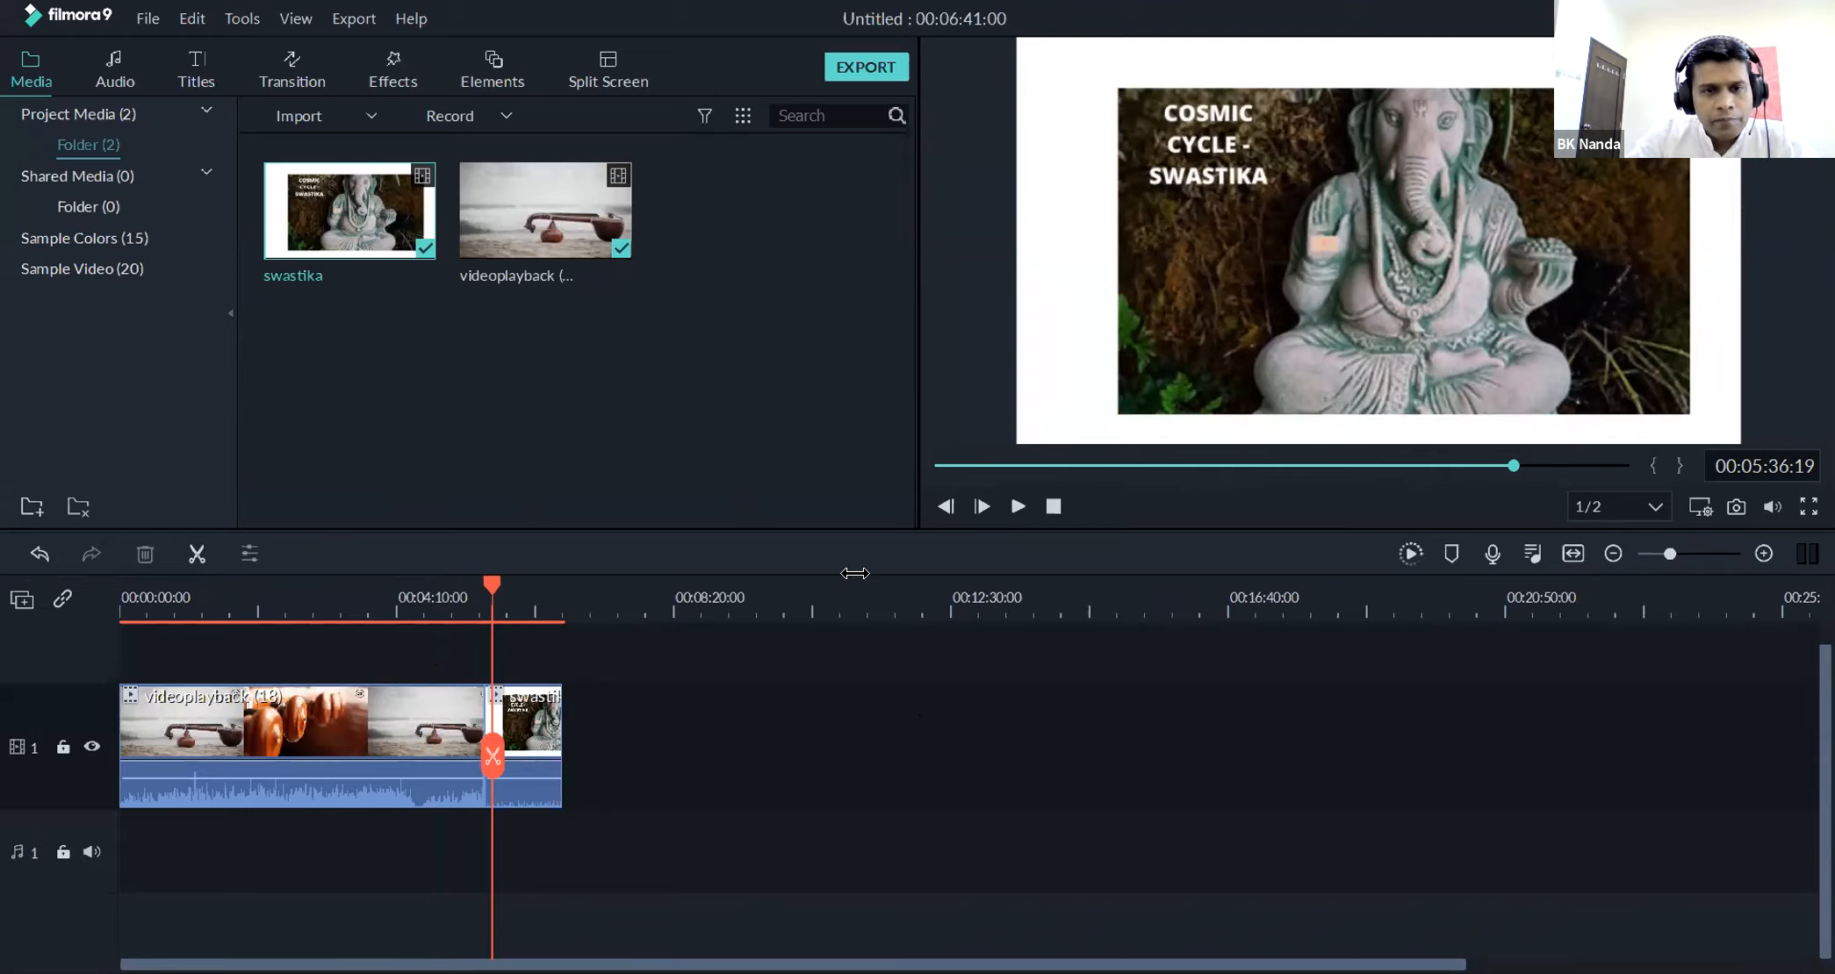
click(123, 616)
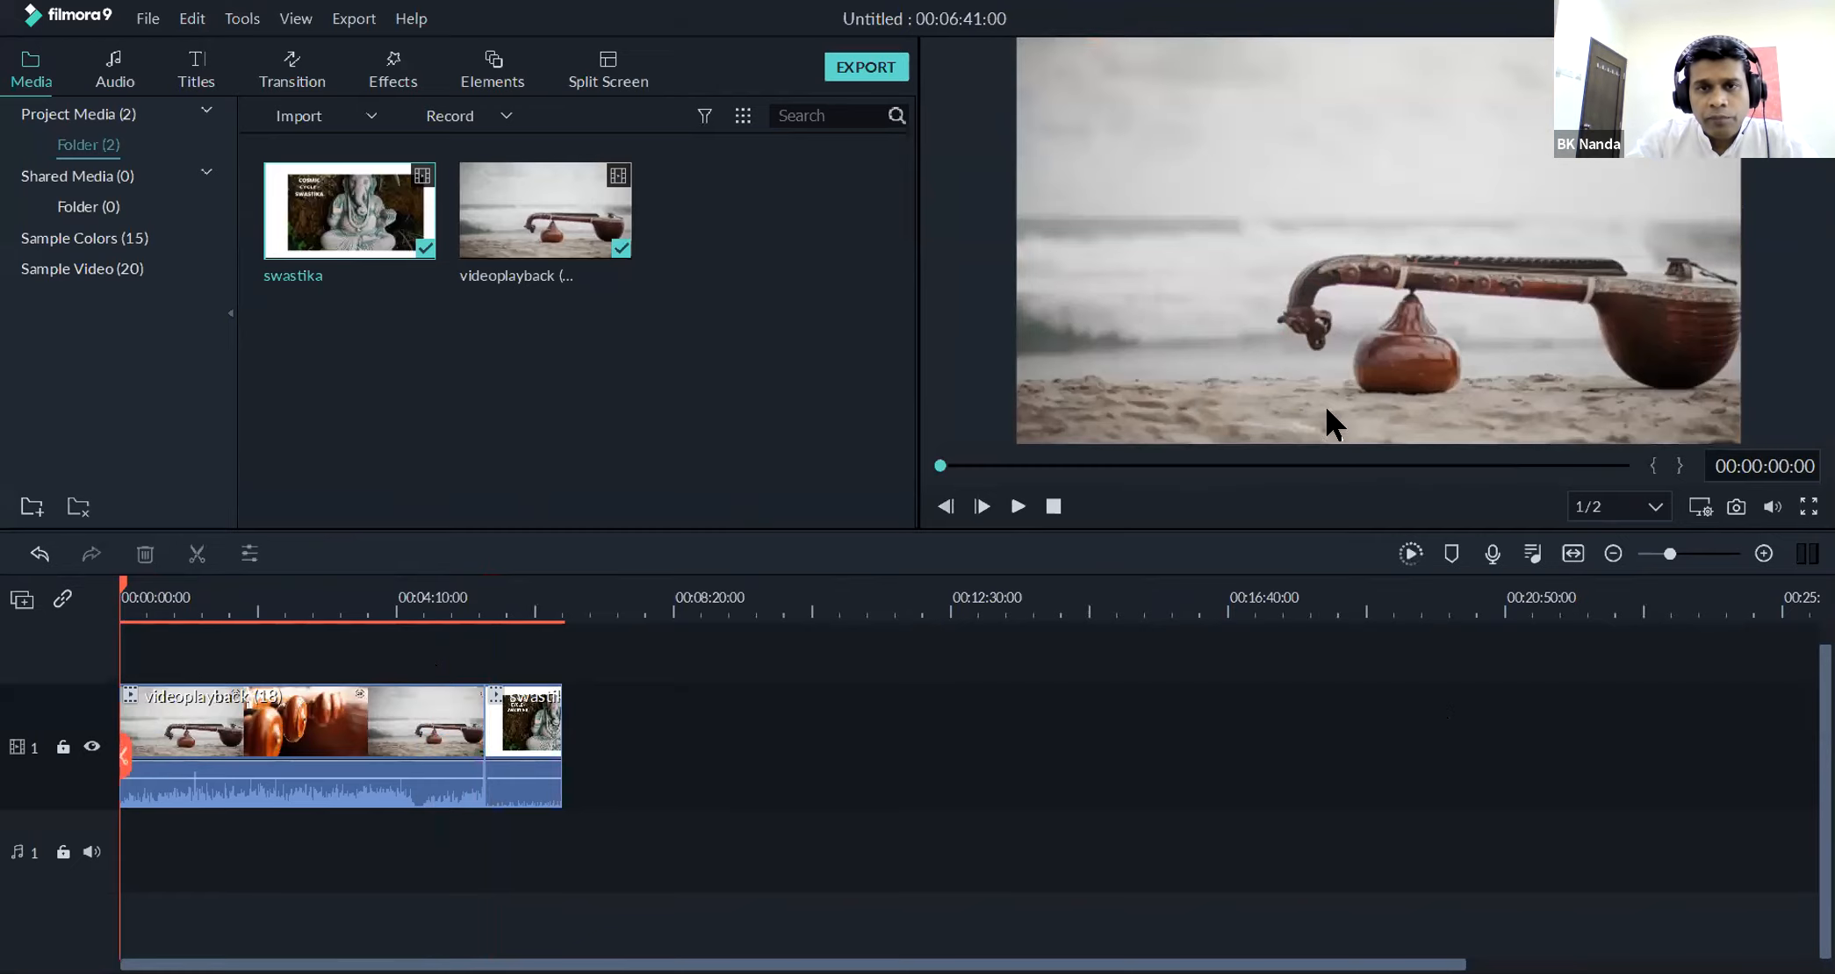
View the local MP4 export settings for the combined video and close them without exporting
click(856, 67)
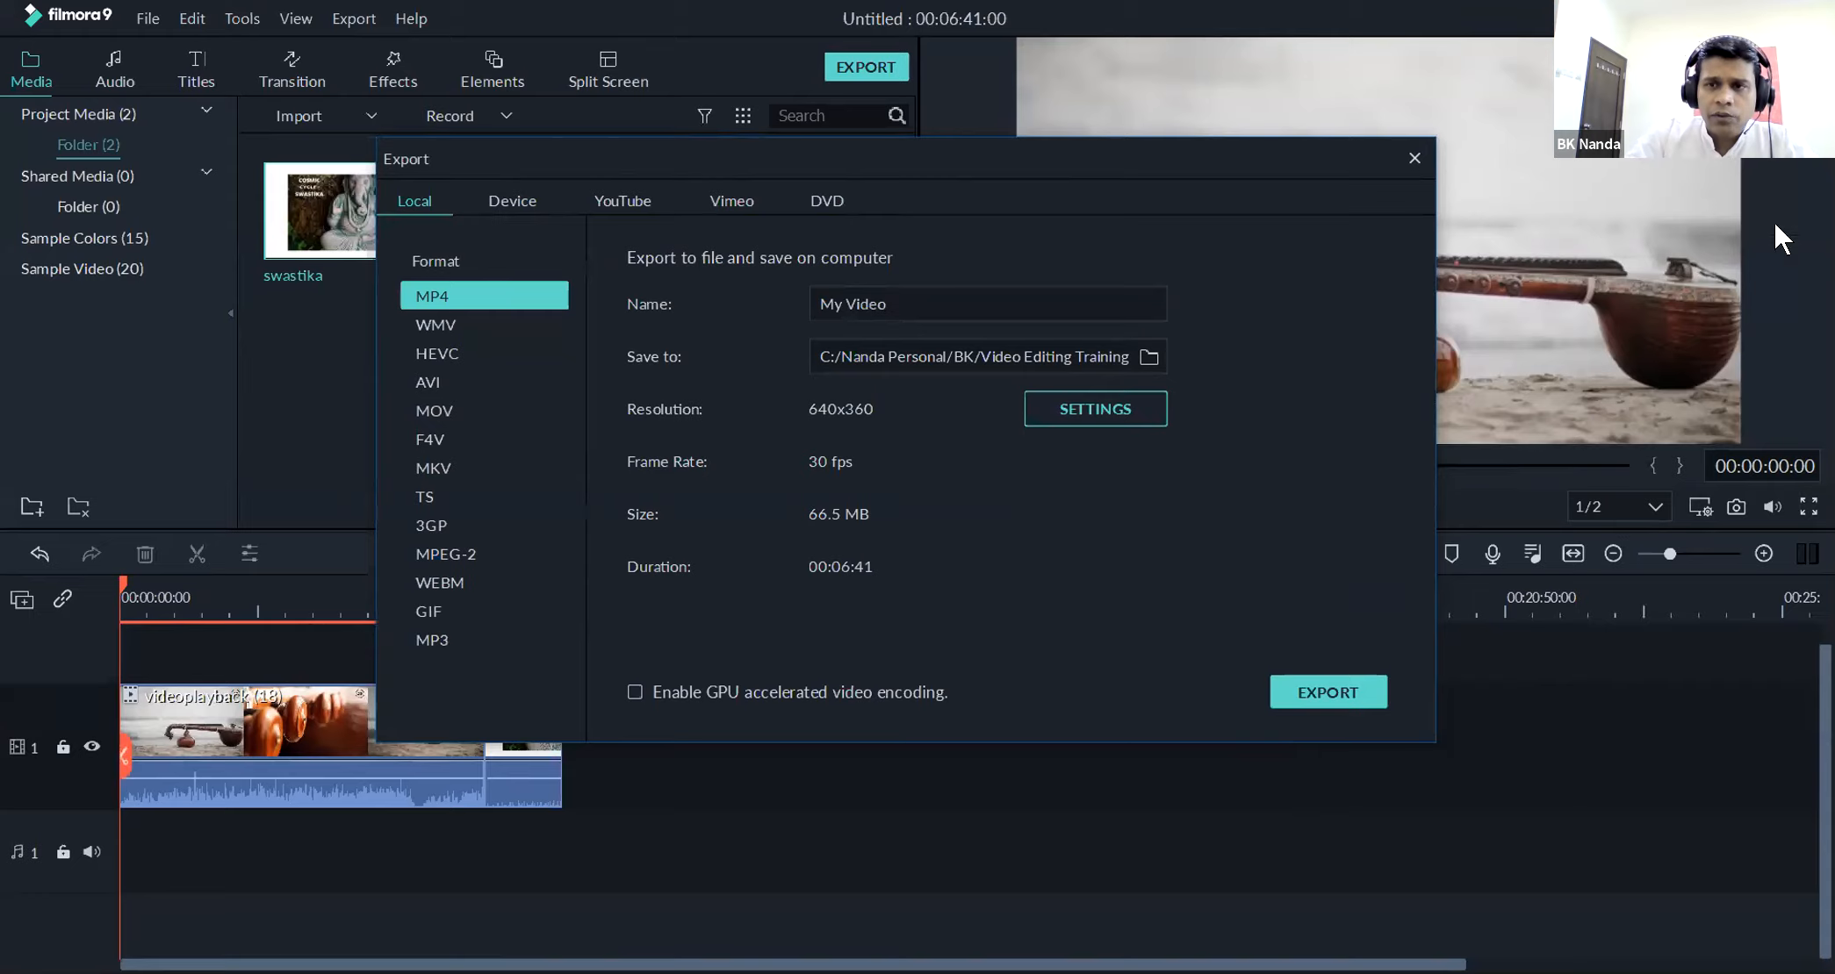
click(1413, 158)
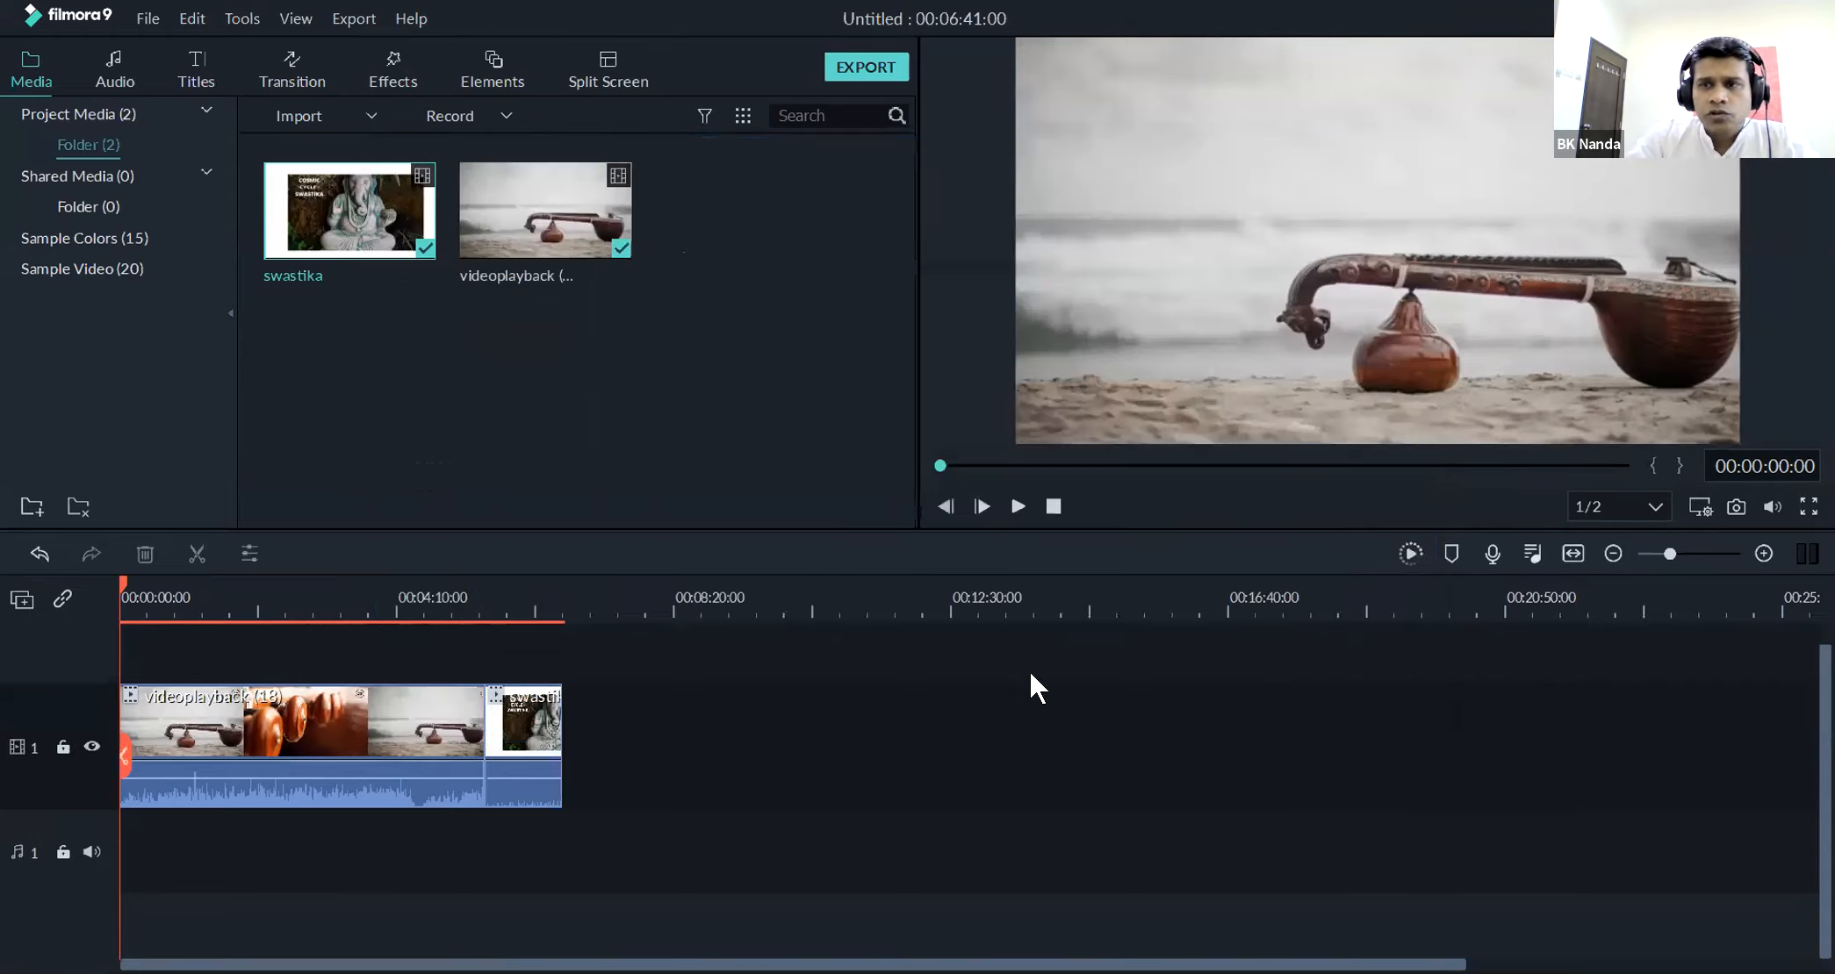